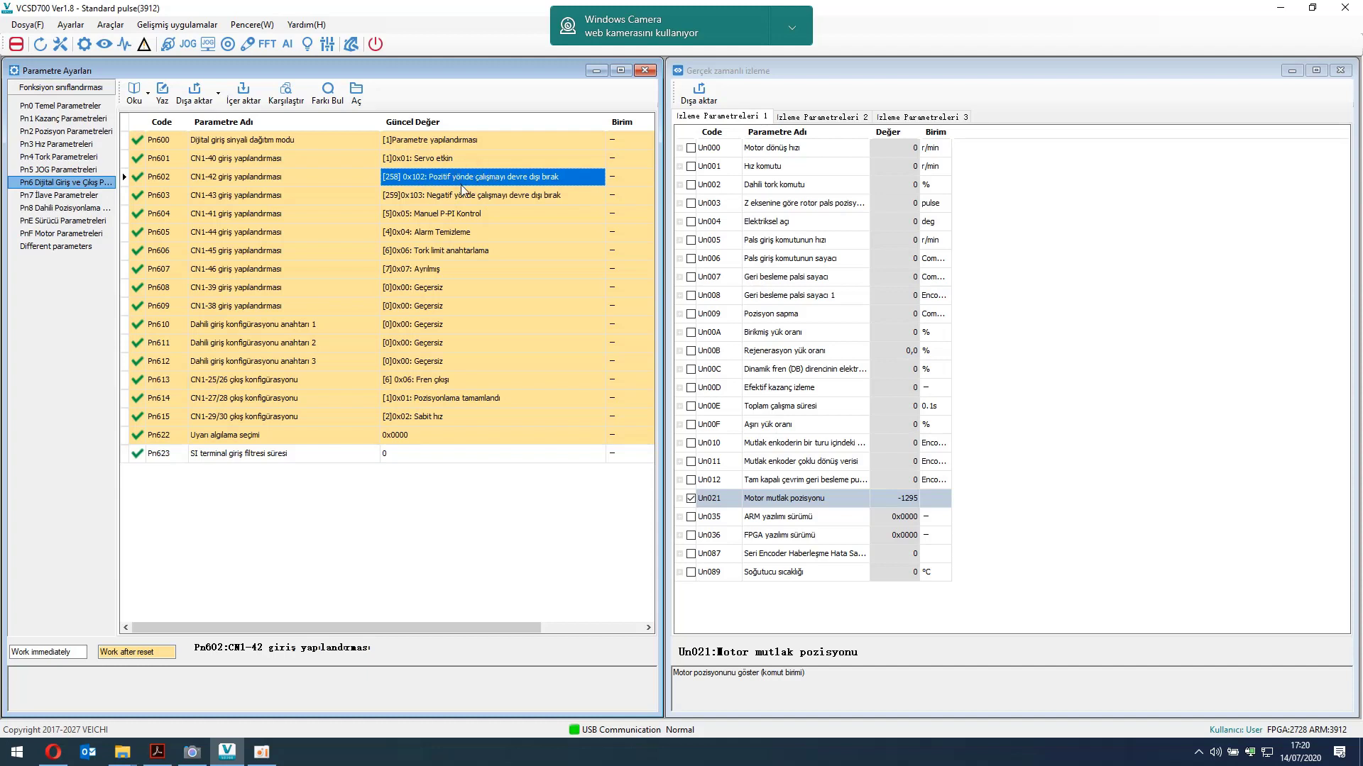
Set the CN1-42 input configuration (Pn602) to [2]0x02: Pozitif yönde çalışabilir.
click(511, 197)
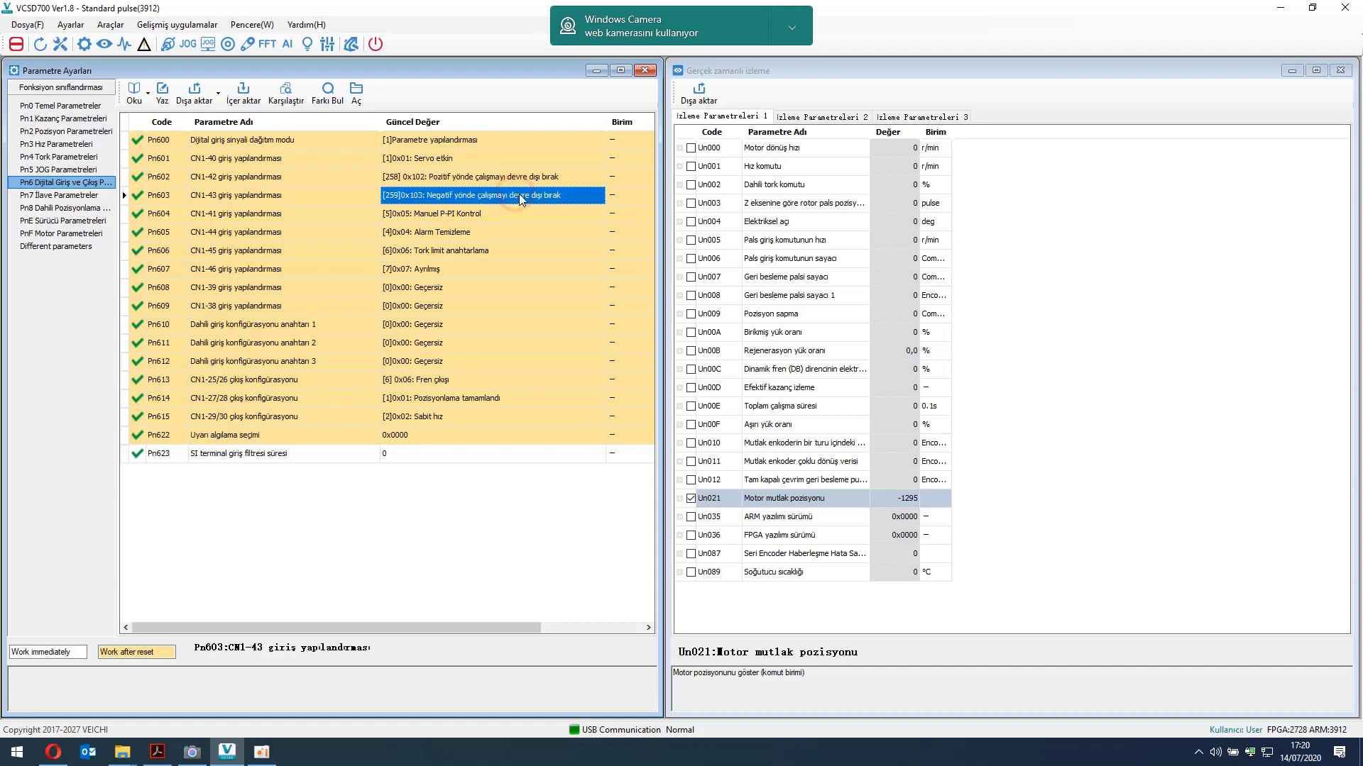
click(474, 176)
click(495, 201)
mouse_move(429, 623)
mouse_down()
mouse_move(454, 633)
mouse_move(413, 624)
mouse_up()
click(542, 177)
click(542, 196)
click(600, 177)
click(600, 178)
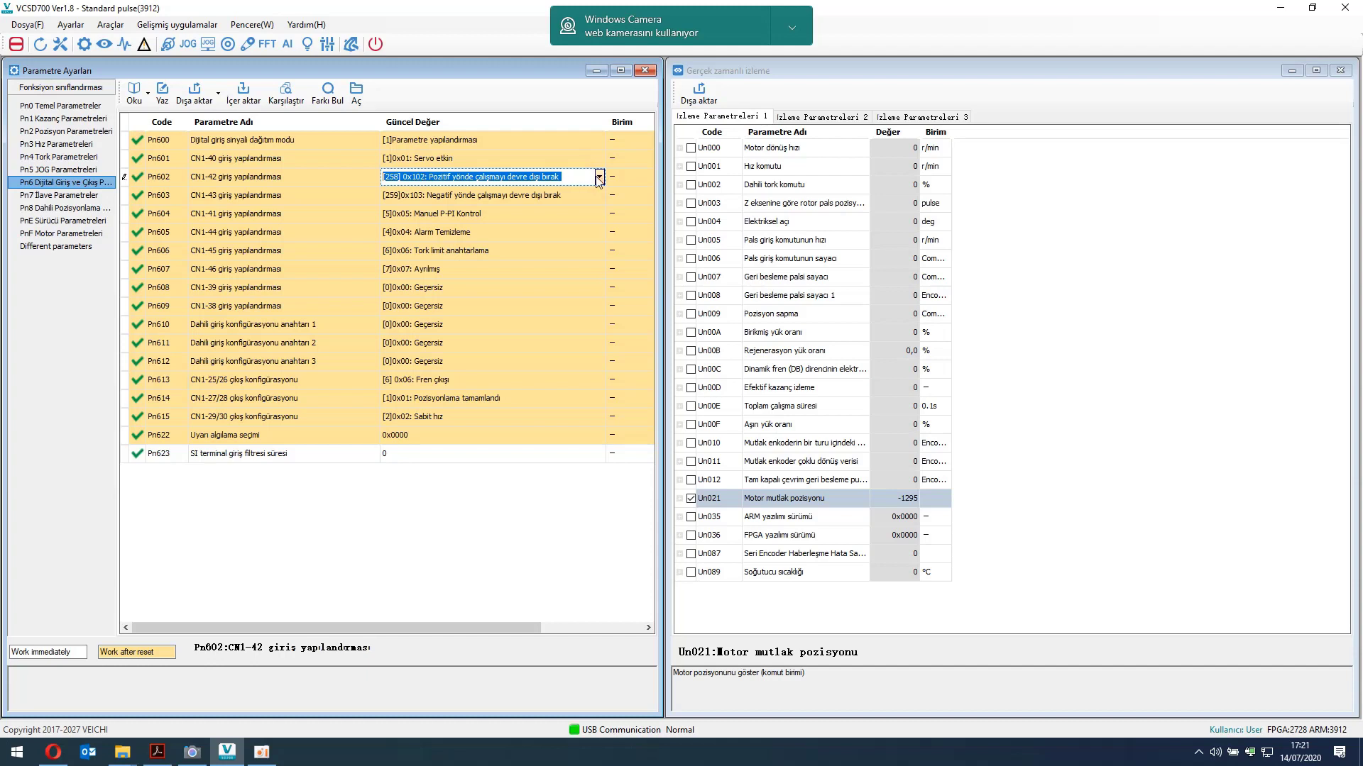
click(599, 179)
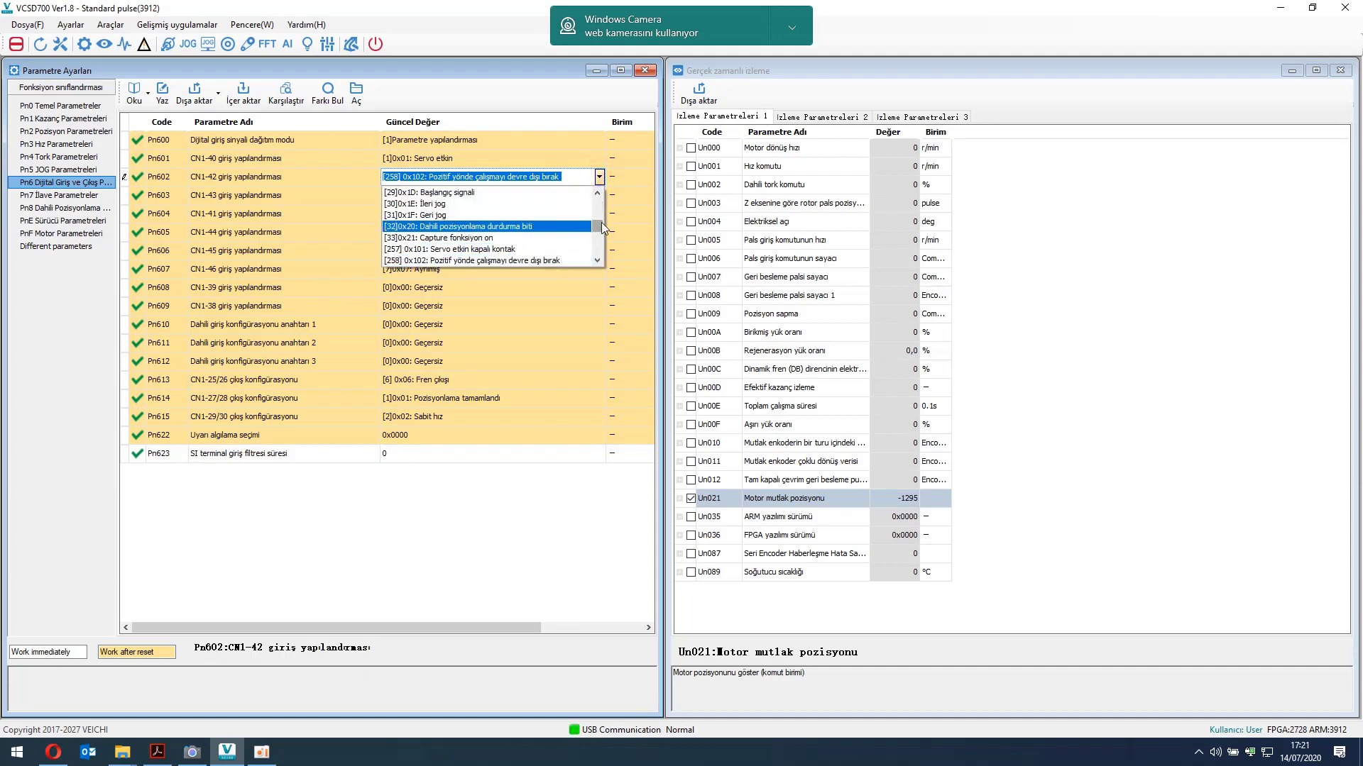
drag(602, 223, 607, 203)
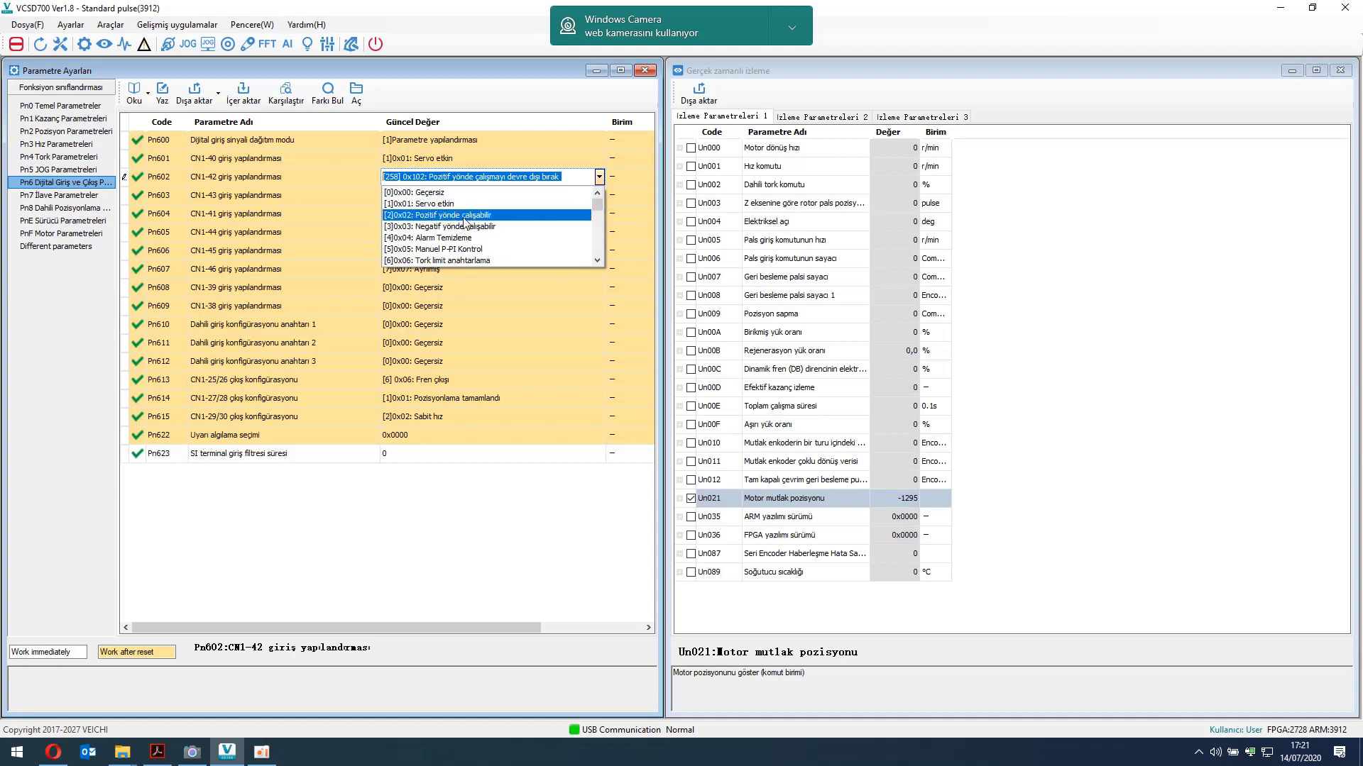
click(463, 216)
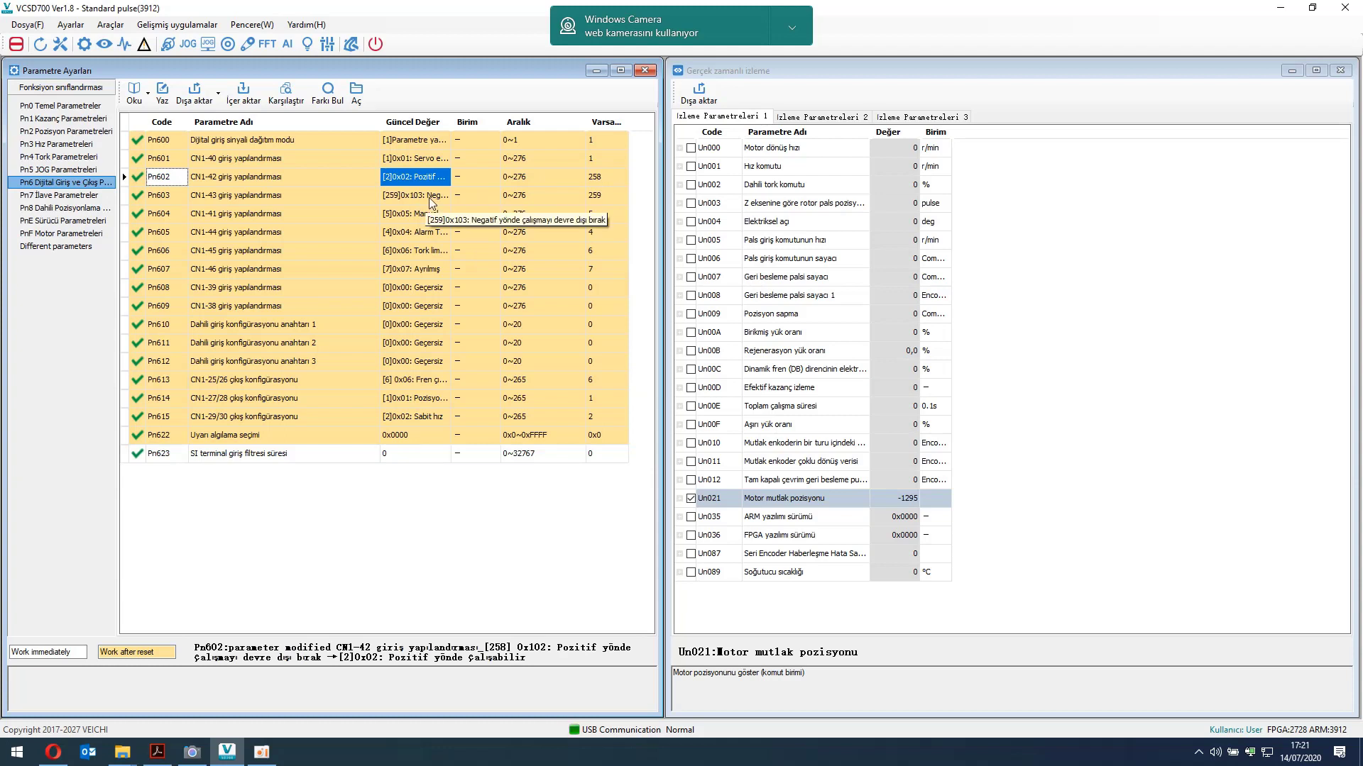
Set the CN1-43 input configuration (Pn603) to [3]0x03: Negatif yönde çalışabilir.
click(435, 198)
click(445, 196)
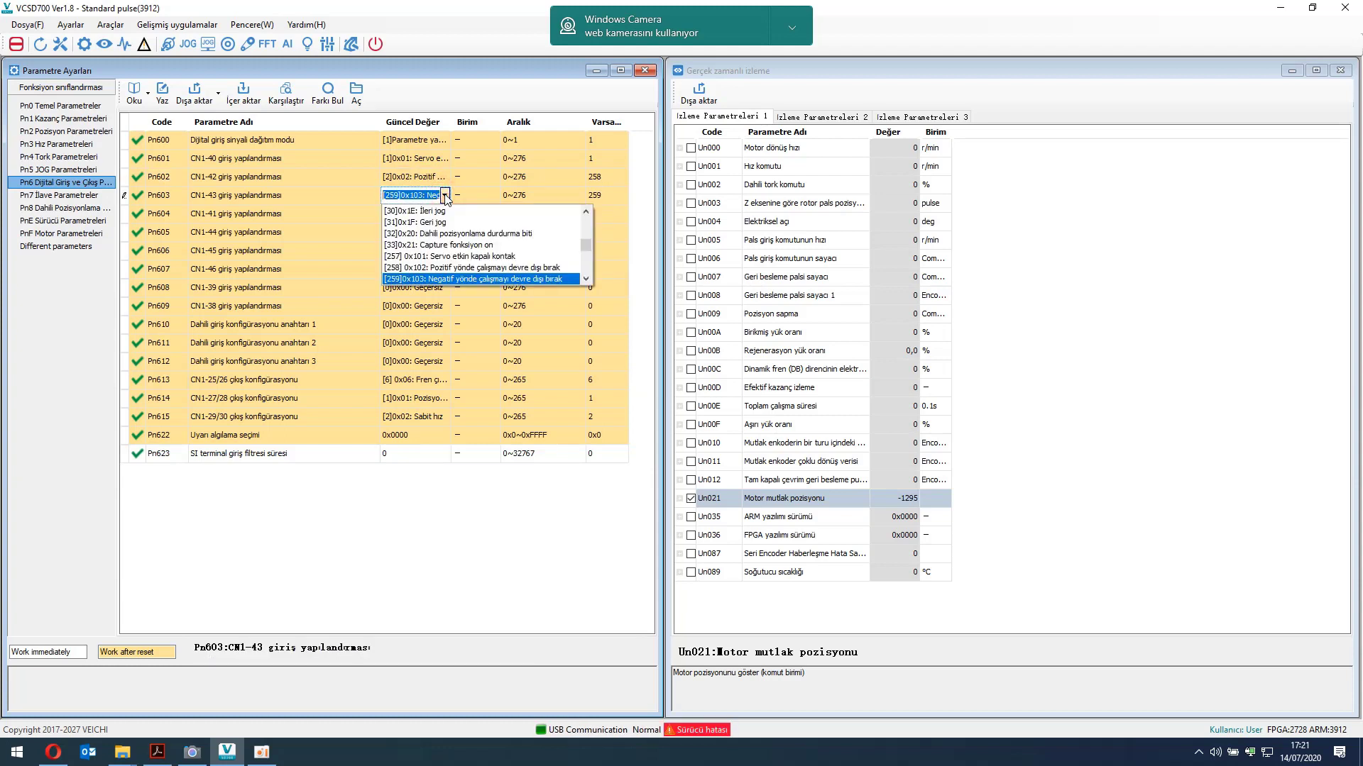
drag(587, 241, 585, 211)
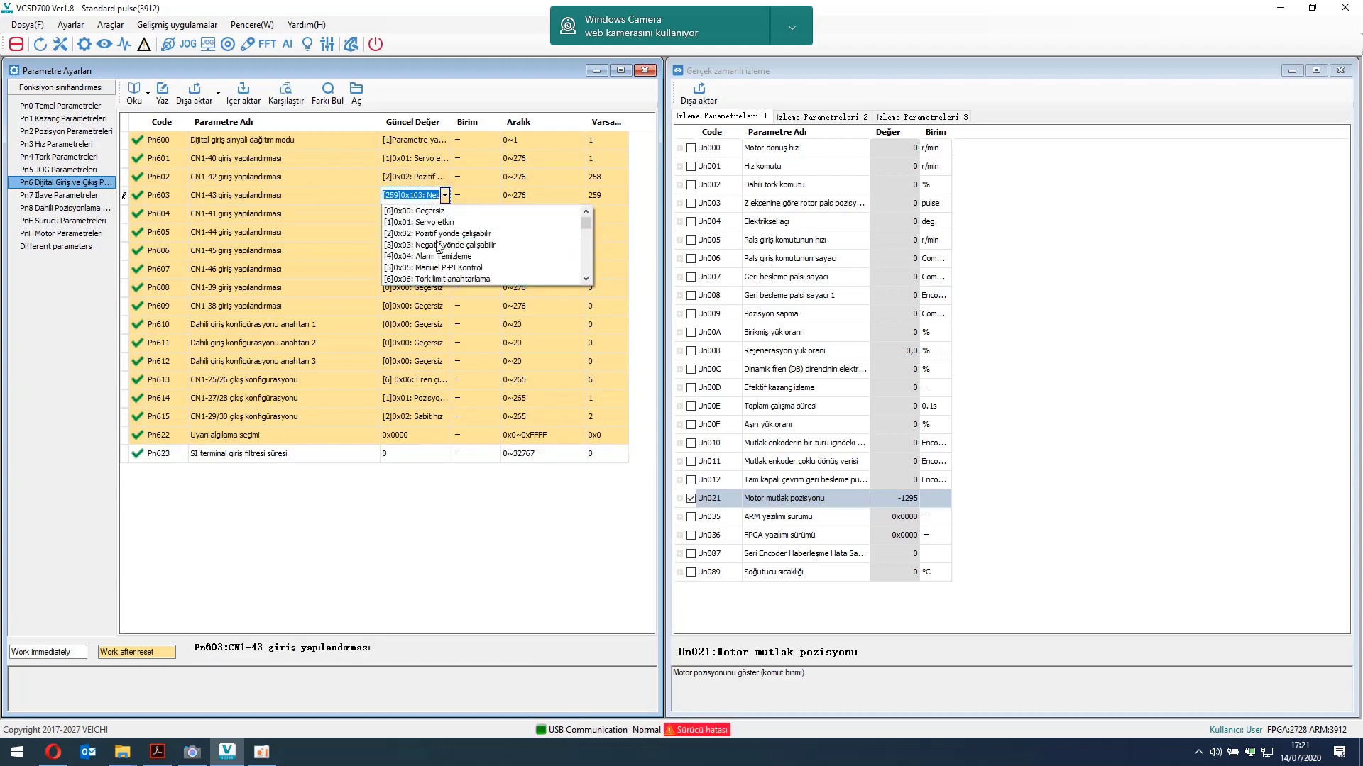
click(480, 247)
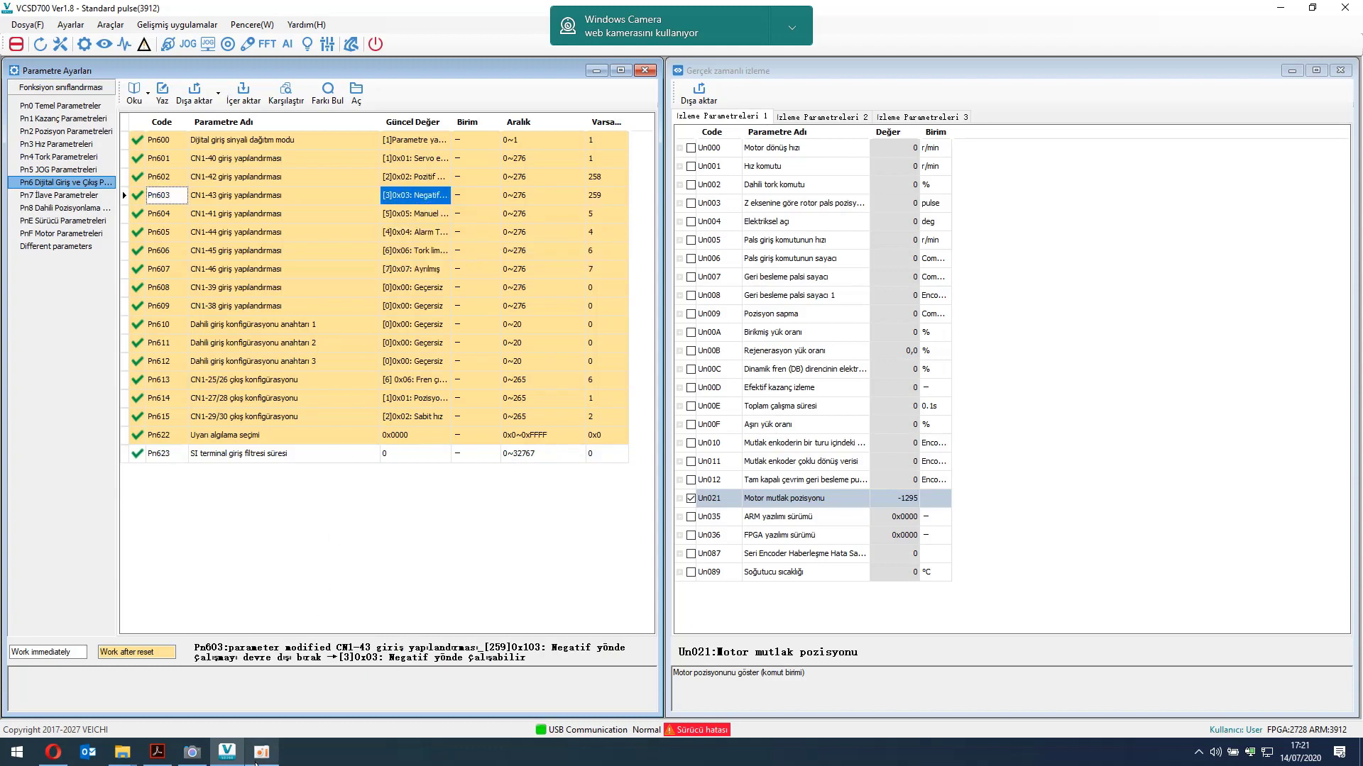
Check the SI5 terminal in the wiring diagram PDF and set its CN1-45 input configuration (Pn606) to [29]0x1D: Başlangıç signali.
click(157, 751)
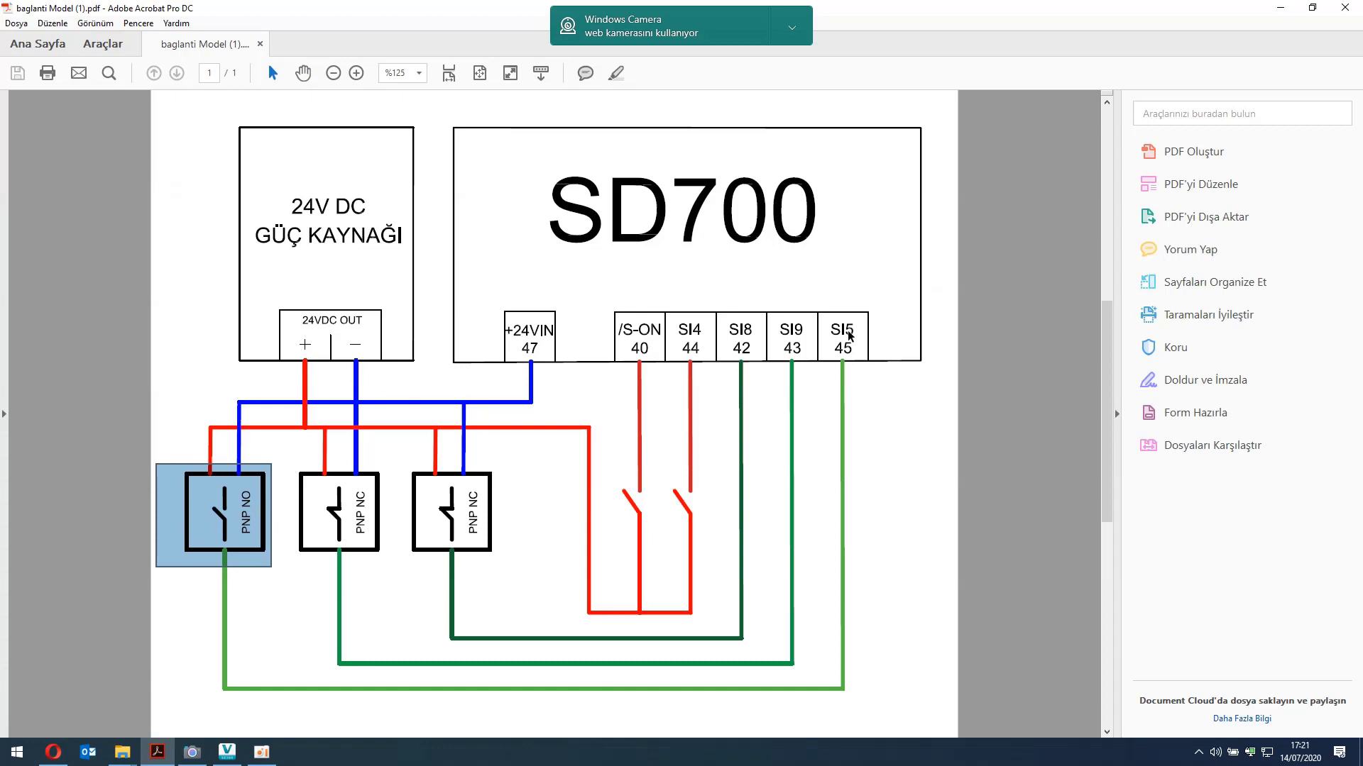
click(1279, 11)
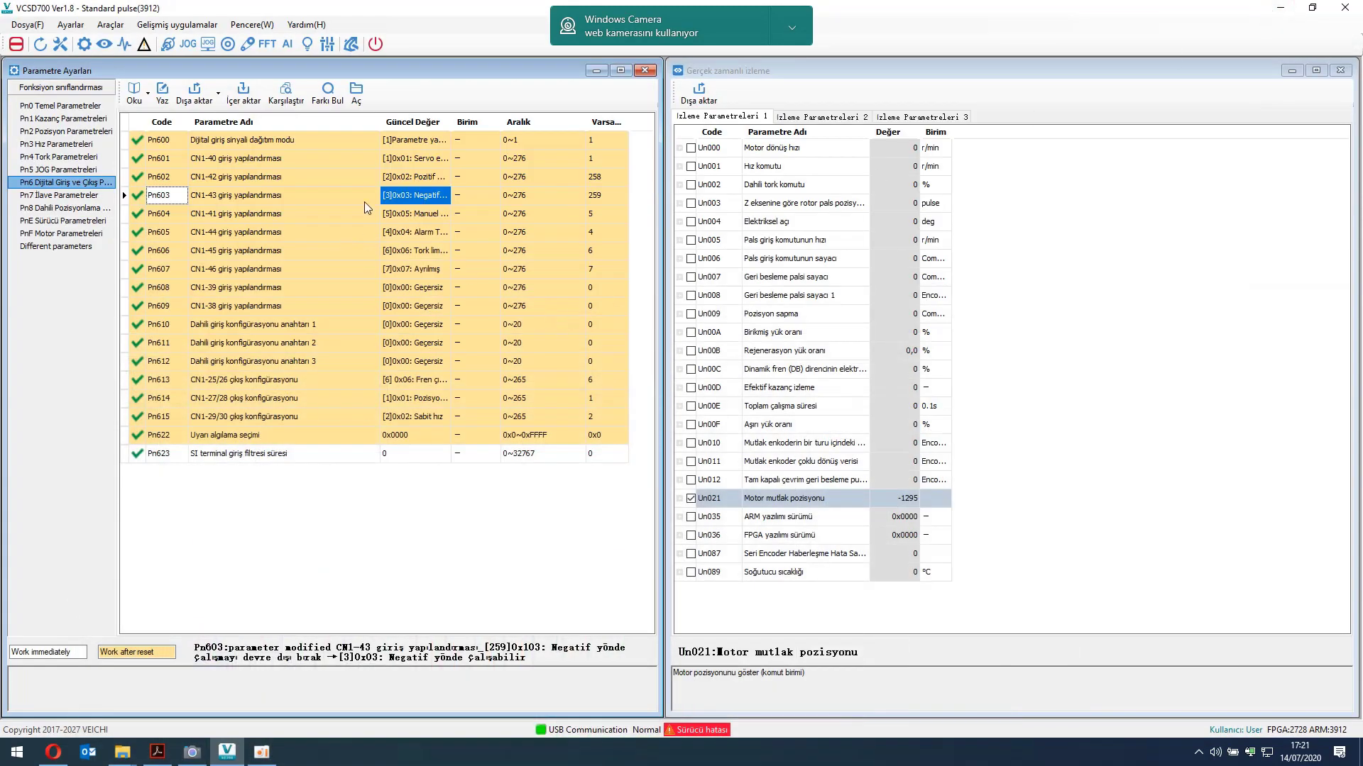
drag(452, 122, 585, 124)
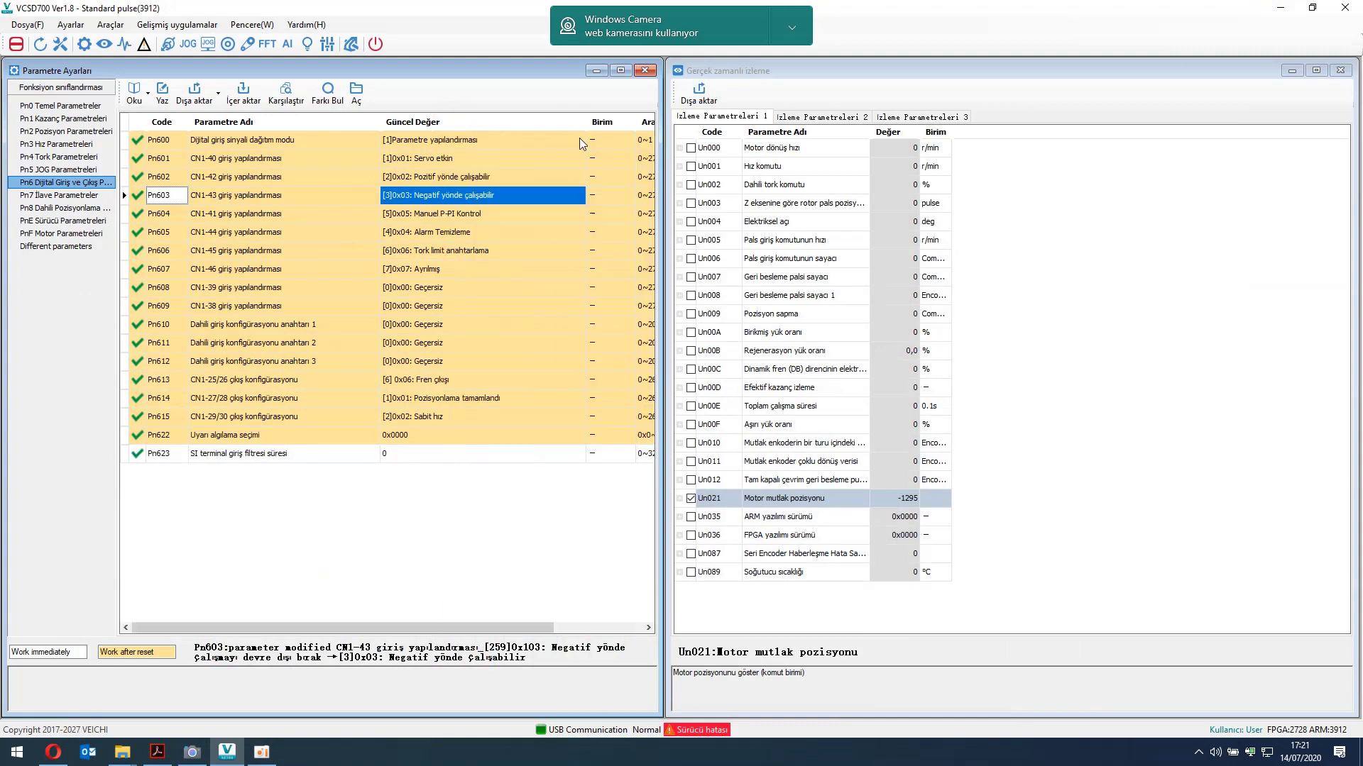
click(243, 251)
click(487, 250)
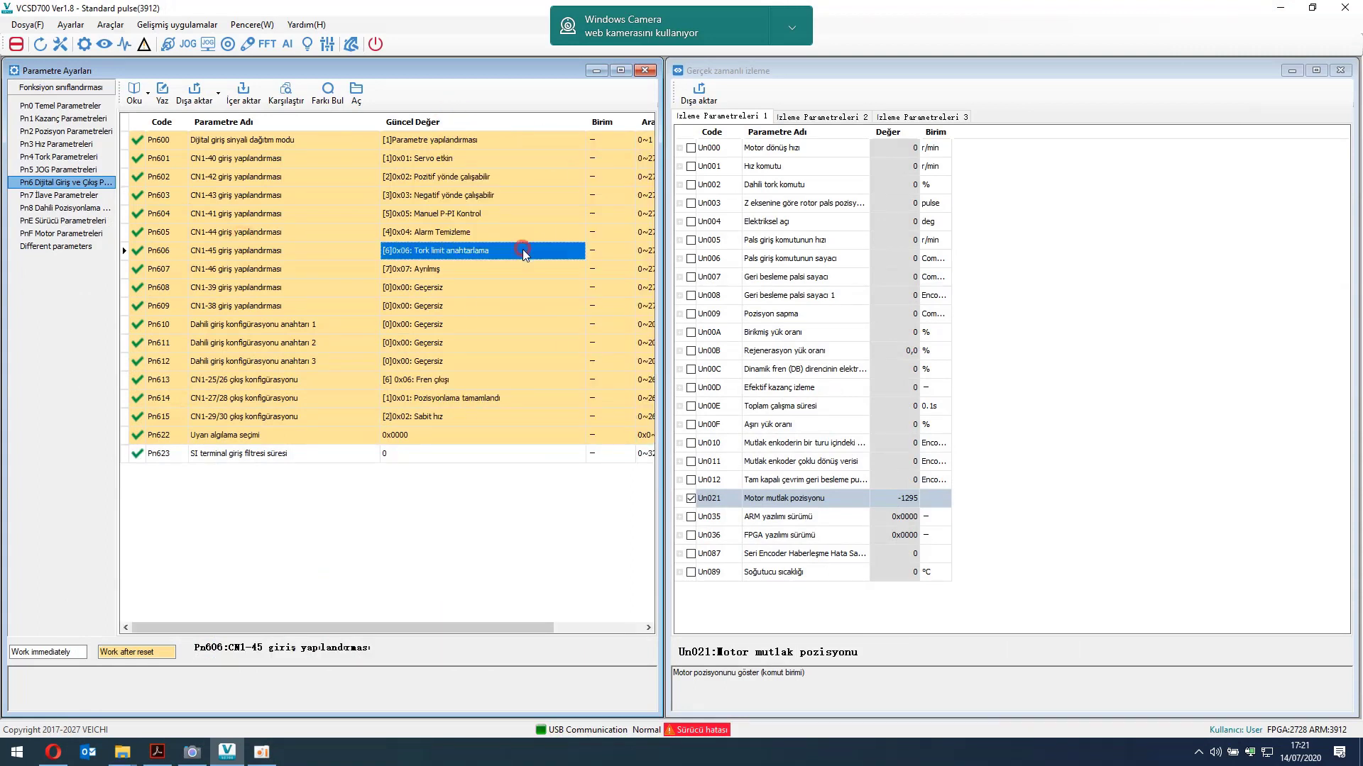
click(578, 254)
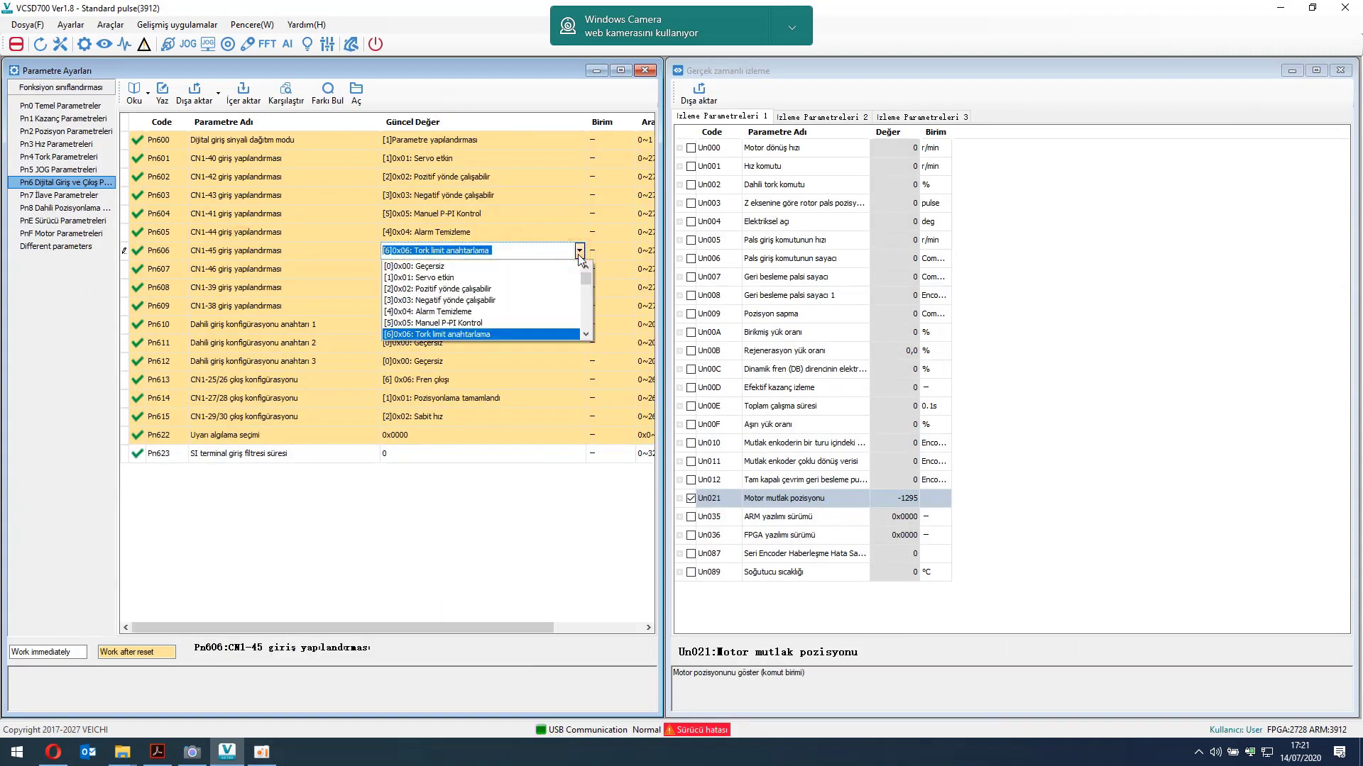
scroll(587, 287, down, 8)
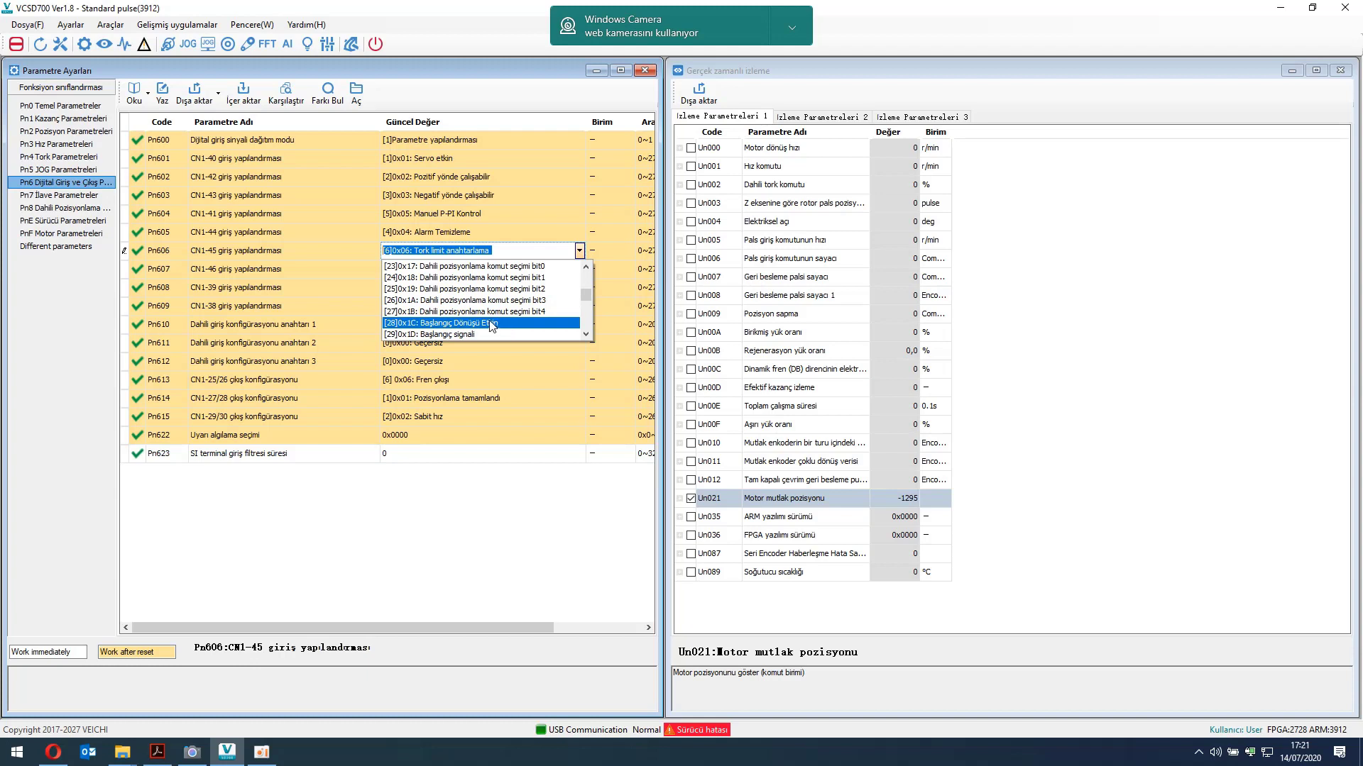
click(458, 334)
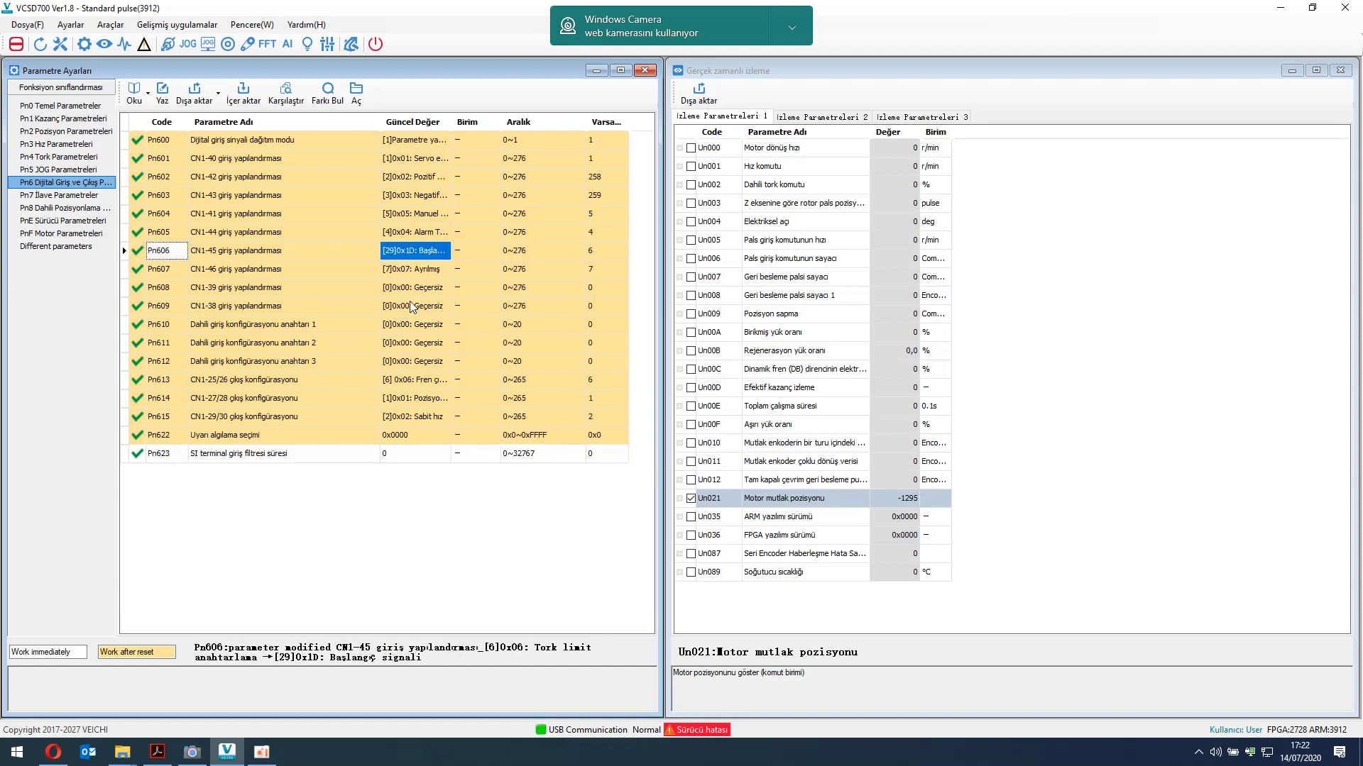
Check the SI4 terminal in the wiring diagram PDF and set its CN1-44 input configuration (Pn605) to [28]0x1C: Başlangıç Dönüşü Etkin.
click(157, 752)
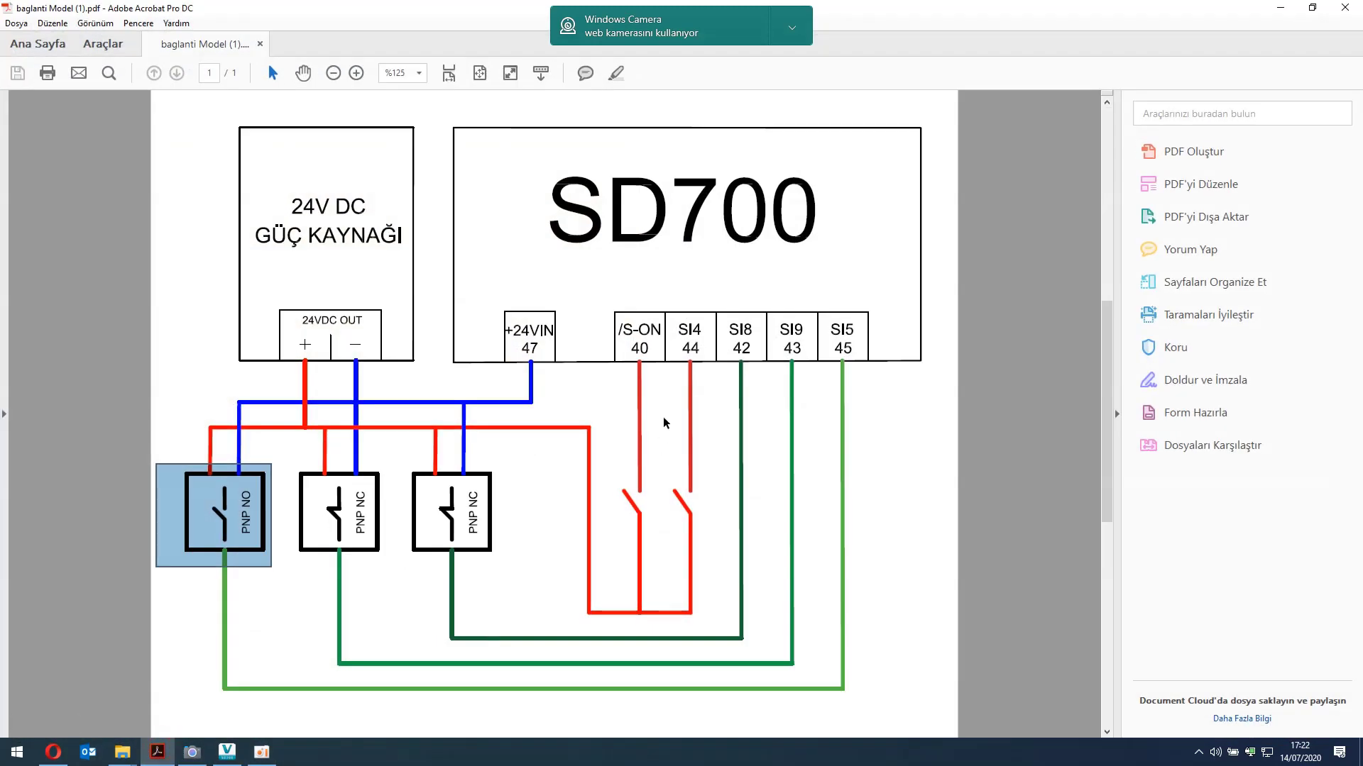
drag(660, 302, 720, 379)
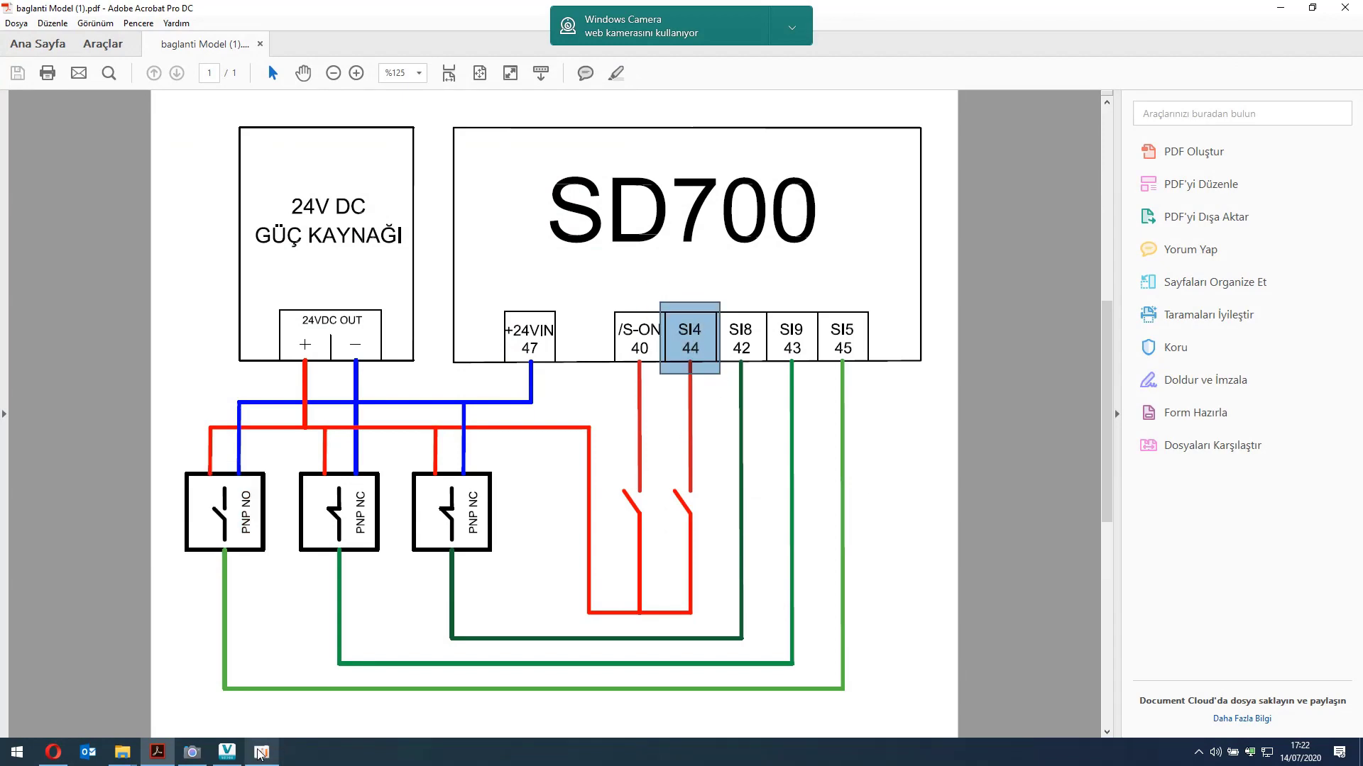
click(227, 752)
click(242, 234)
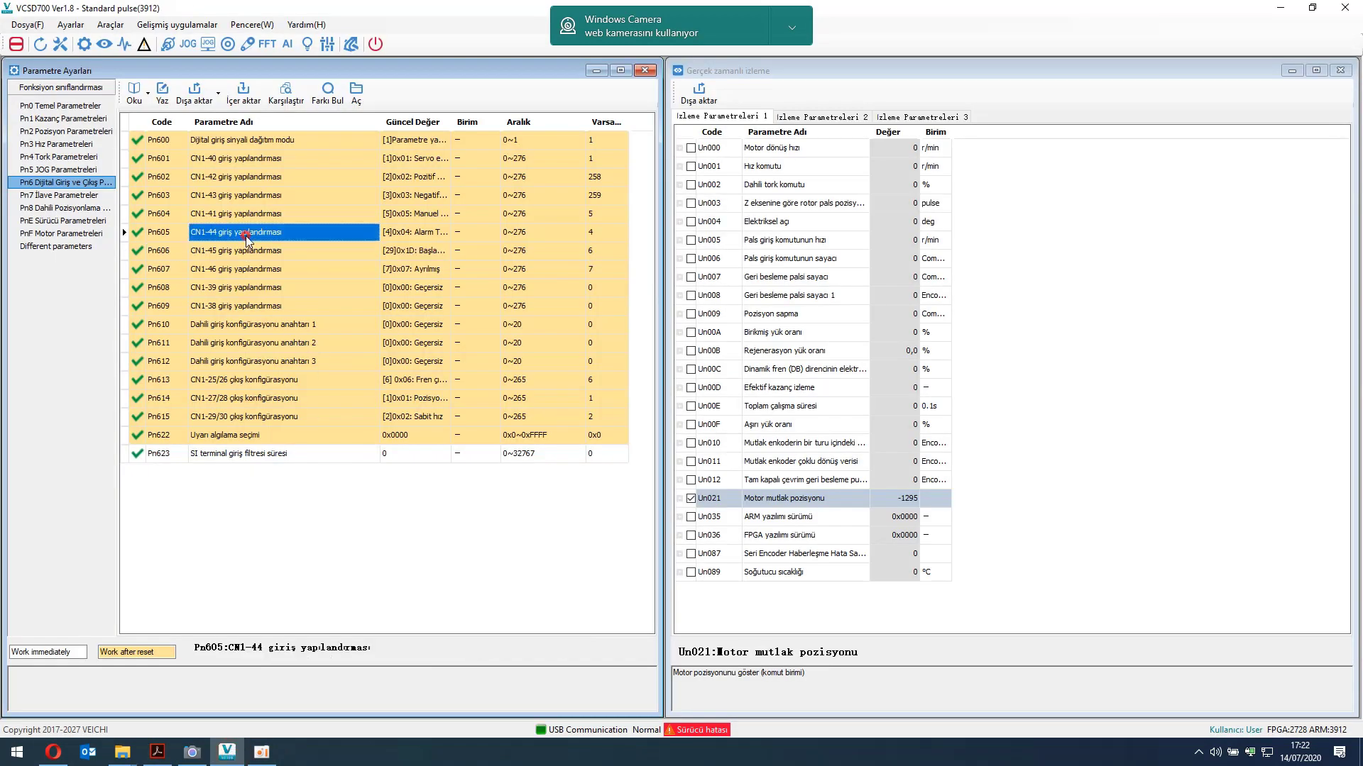
click(449, 232)
scroll(456, 302, down, 2)
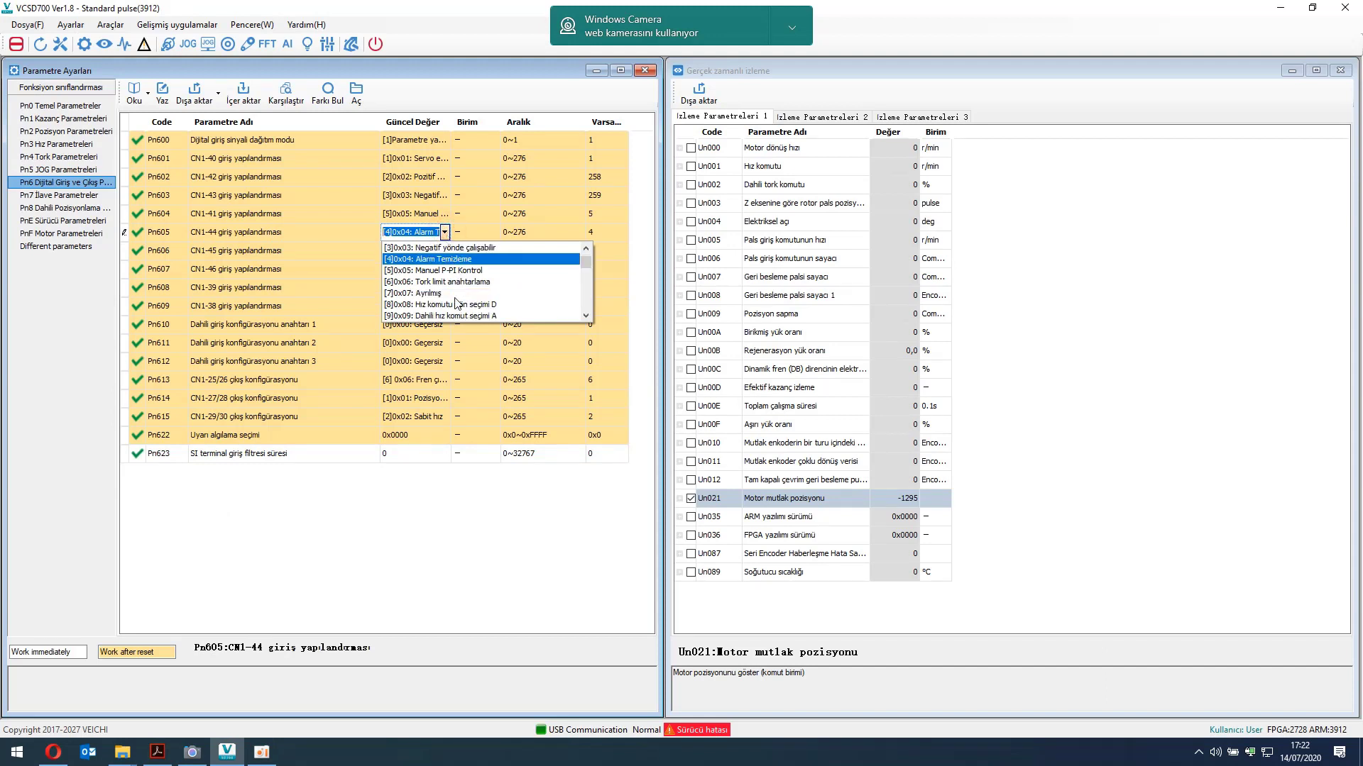
scroll(456, 302, down, 6)
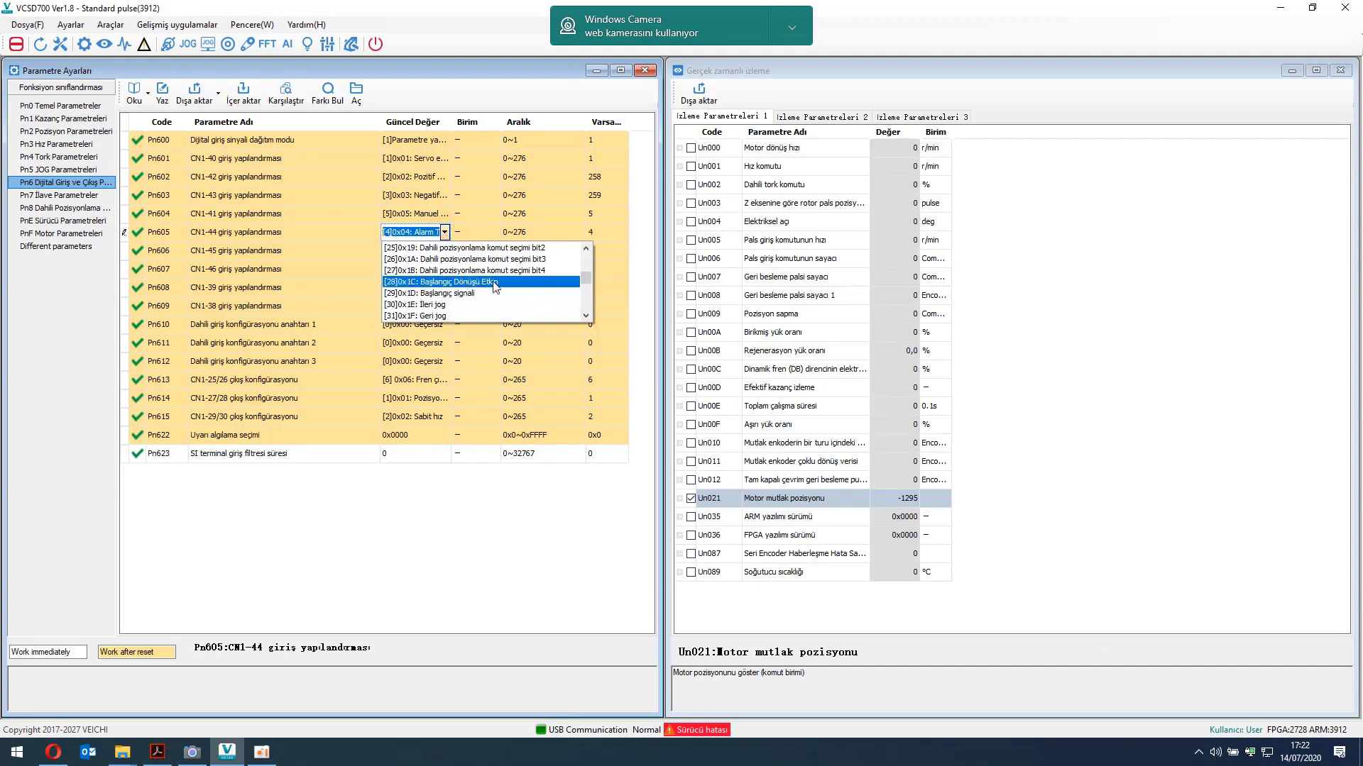
click(499, 282)
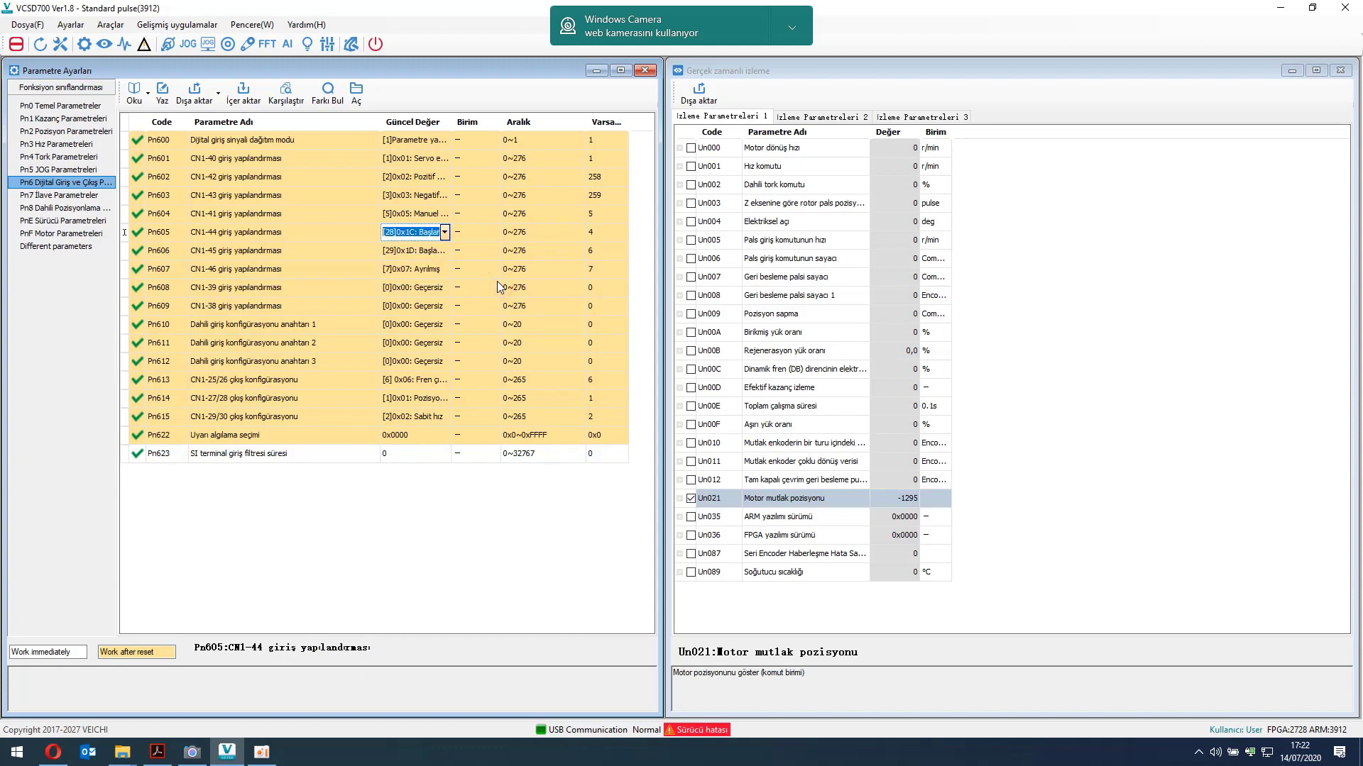
drag(453, 125, 605, 142)
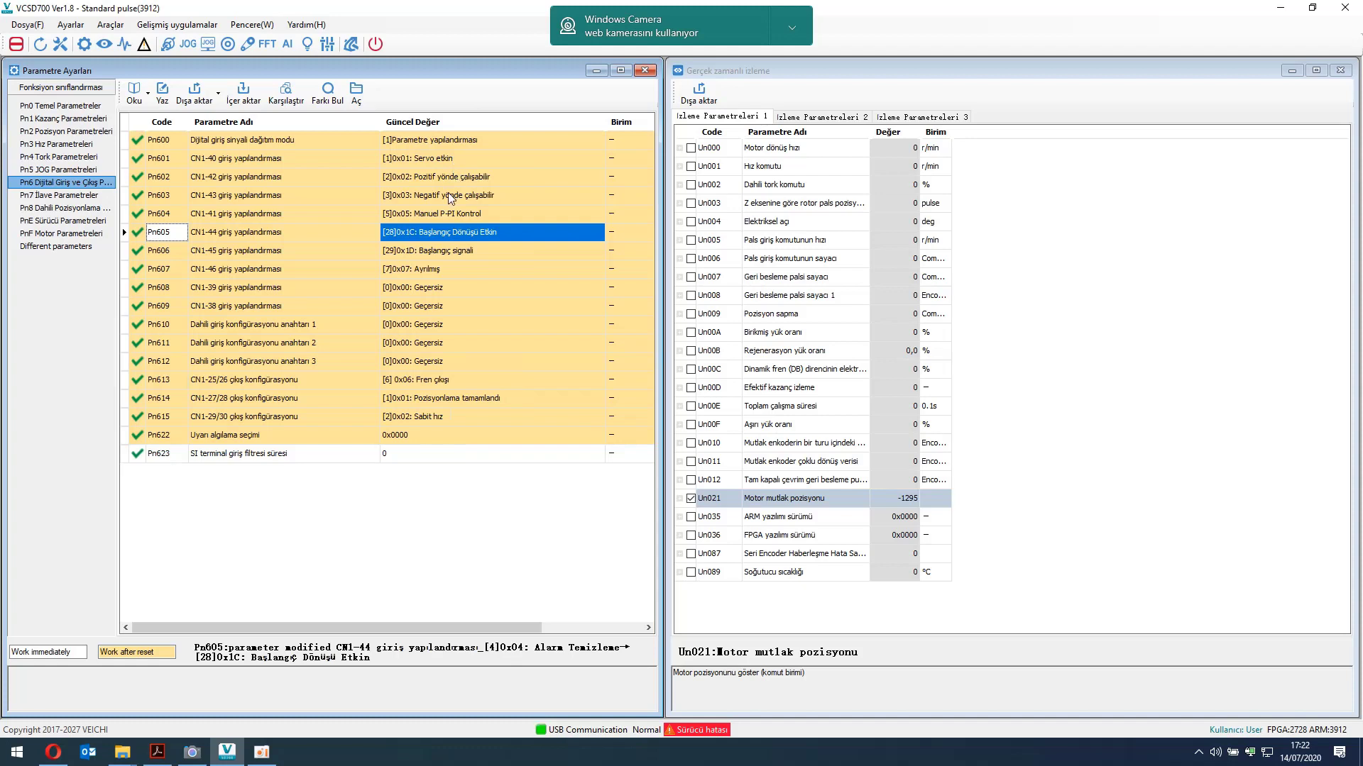
Review the input functions assigned to Pn602, Pn603, Pn605 and Pn606, and reset the drive to apply them.
click(441, 177)
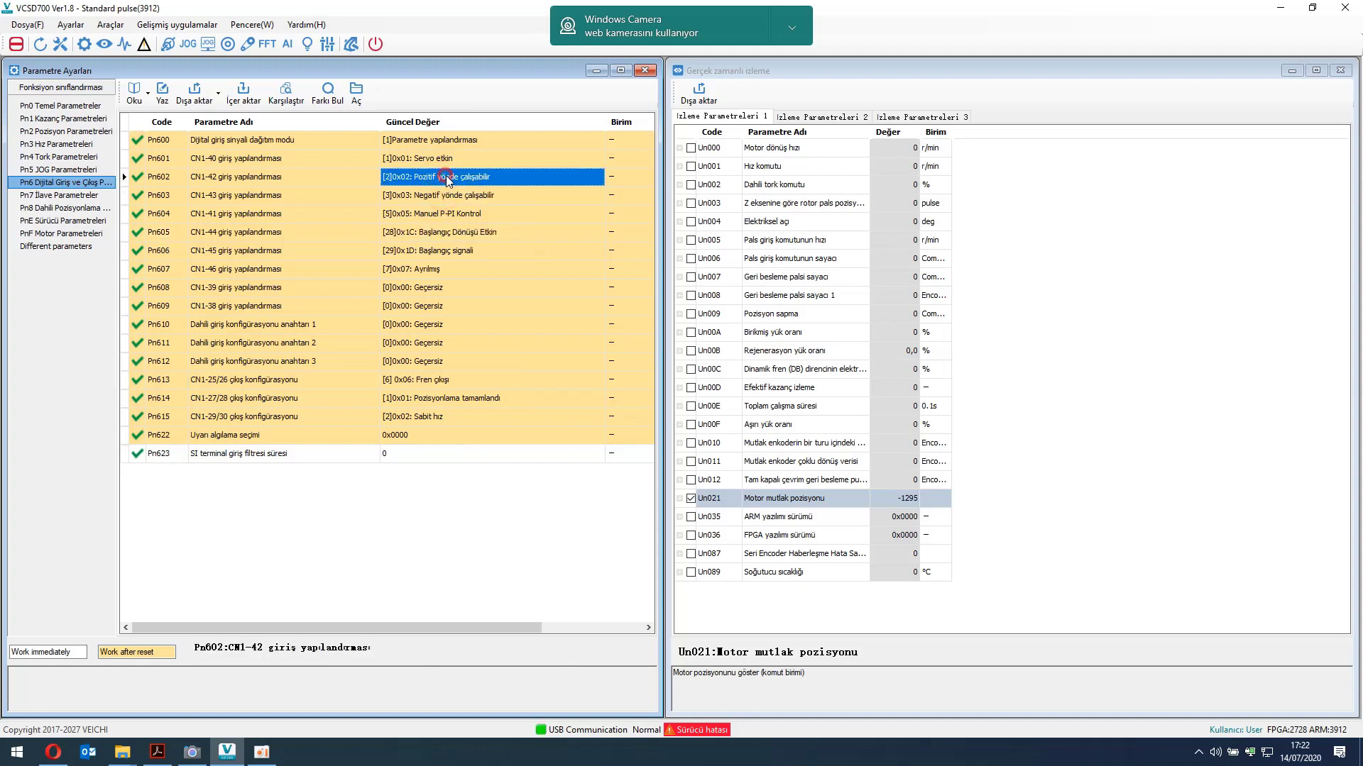
click(452, 195)
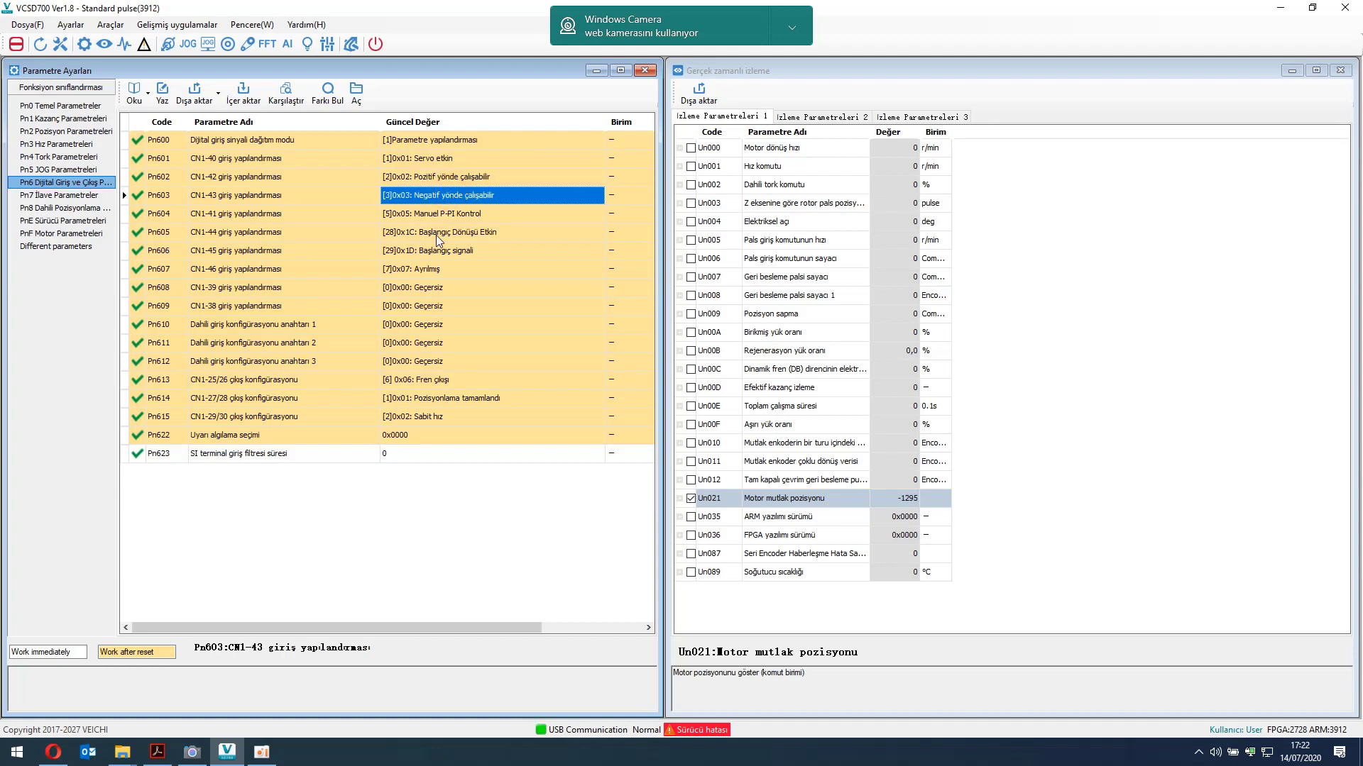
click(441, 239)
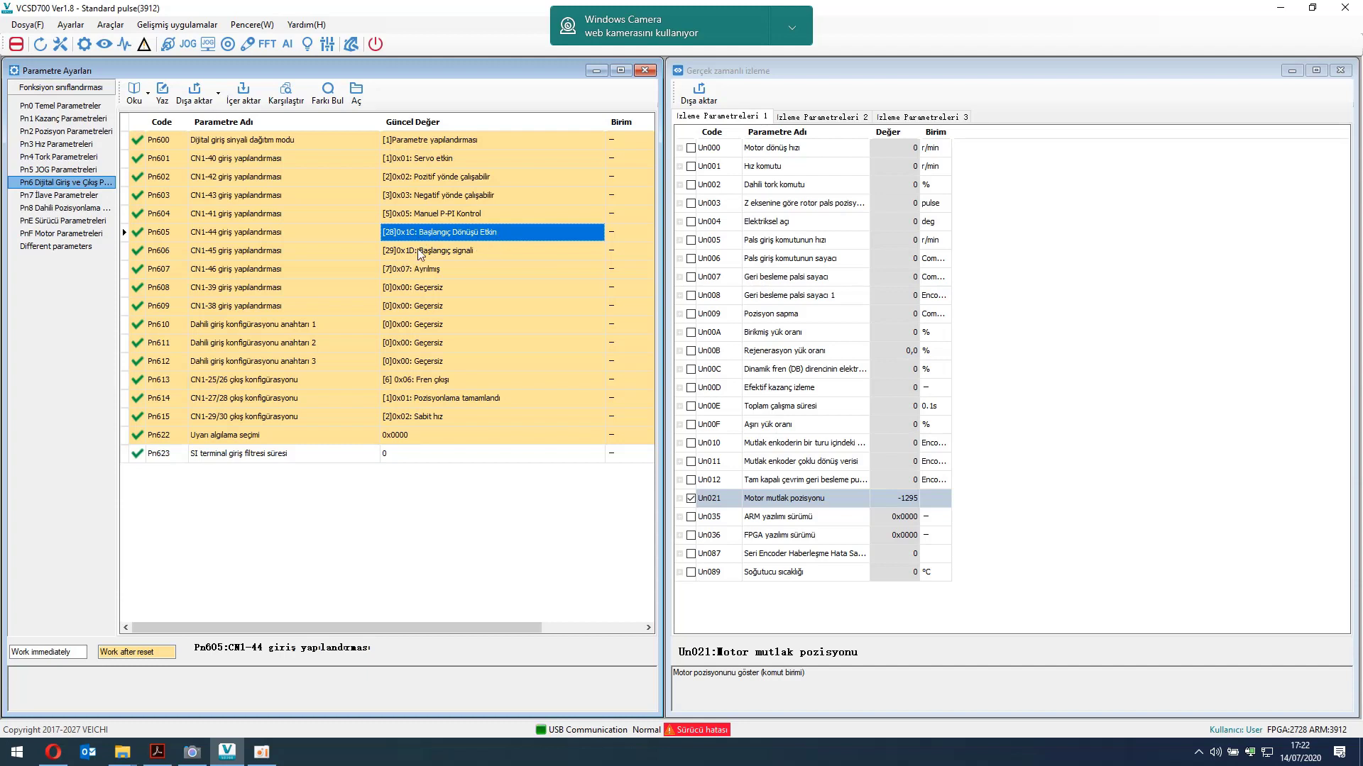
click(479, 253)
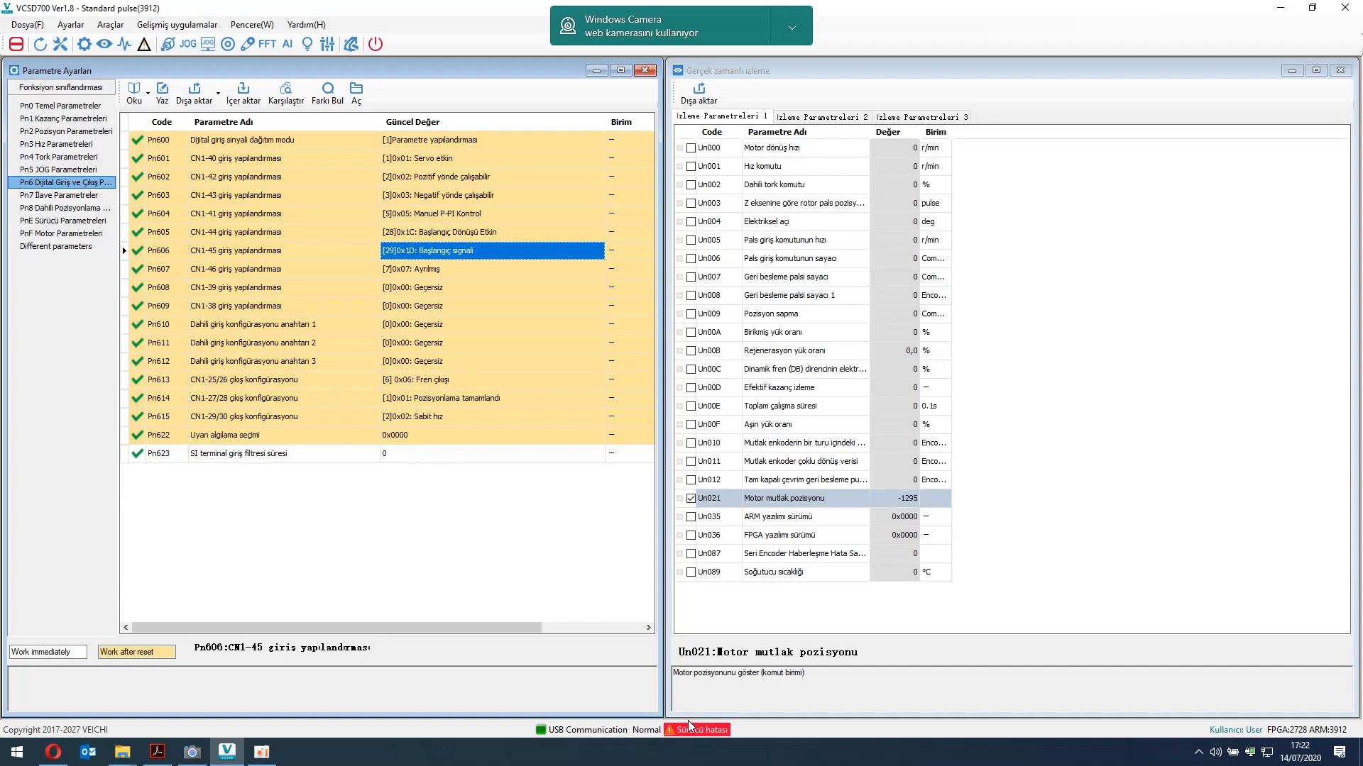
click(46, 48)
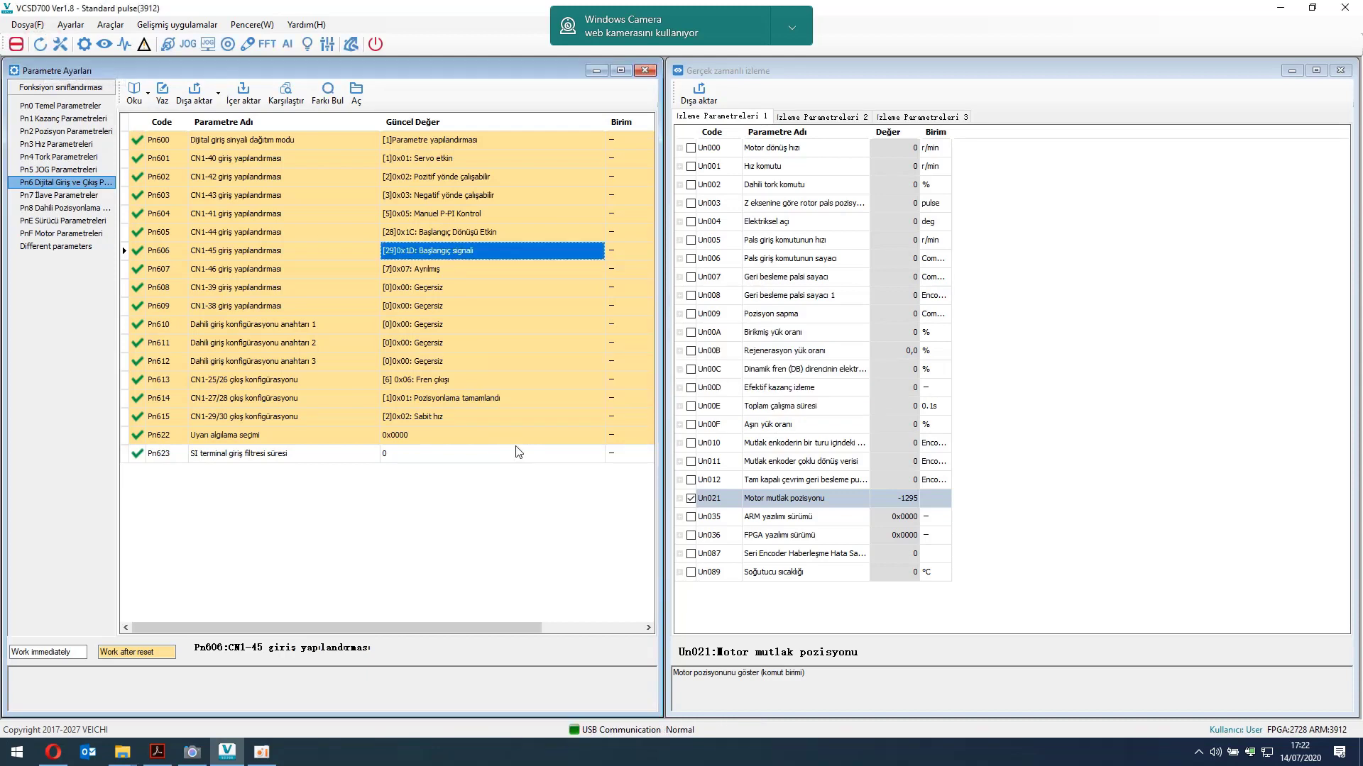
In the Pn8 internal positioning parameters, set the homing method Başlangıç dönüş yöntemi (Pn899) to 21.
click(55, 207)
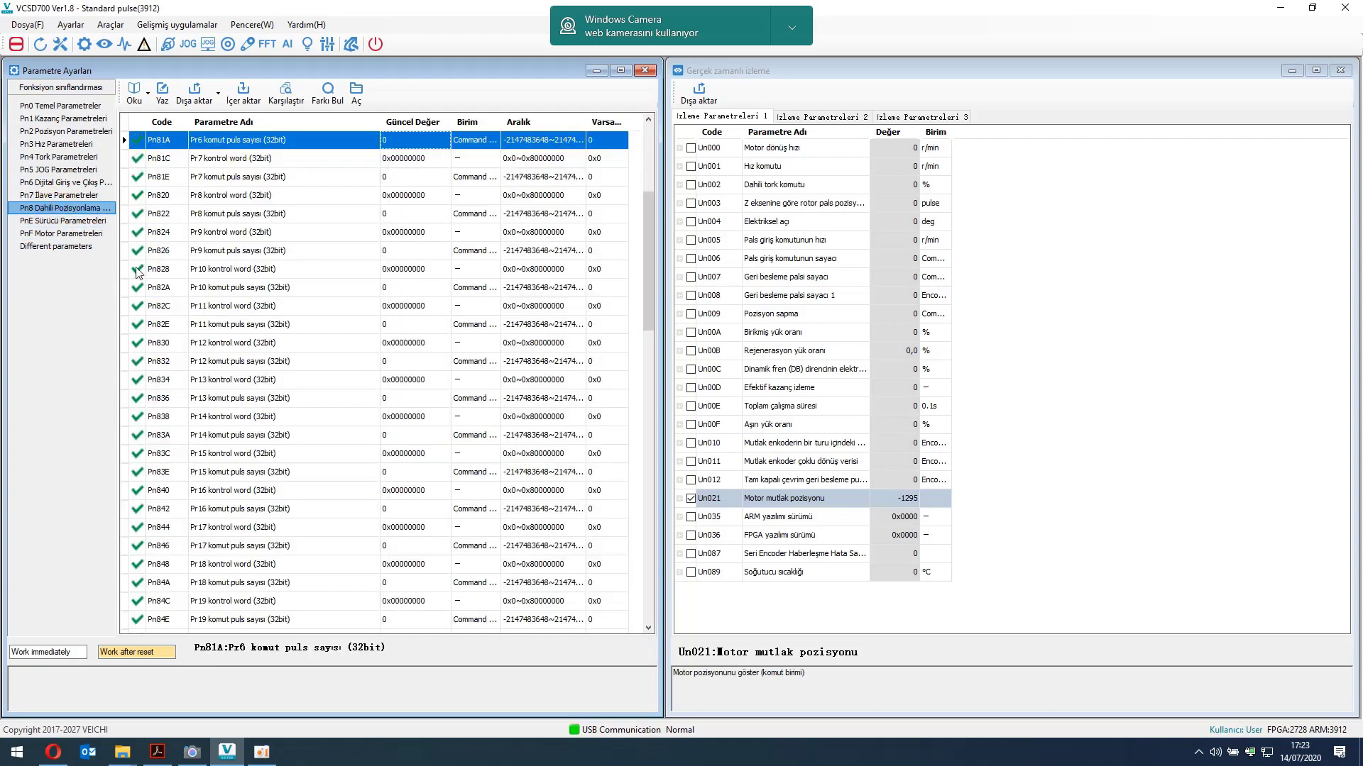
click(244, 342)
drag(654, 245, 641, 585)
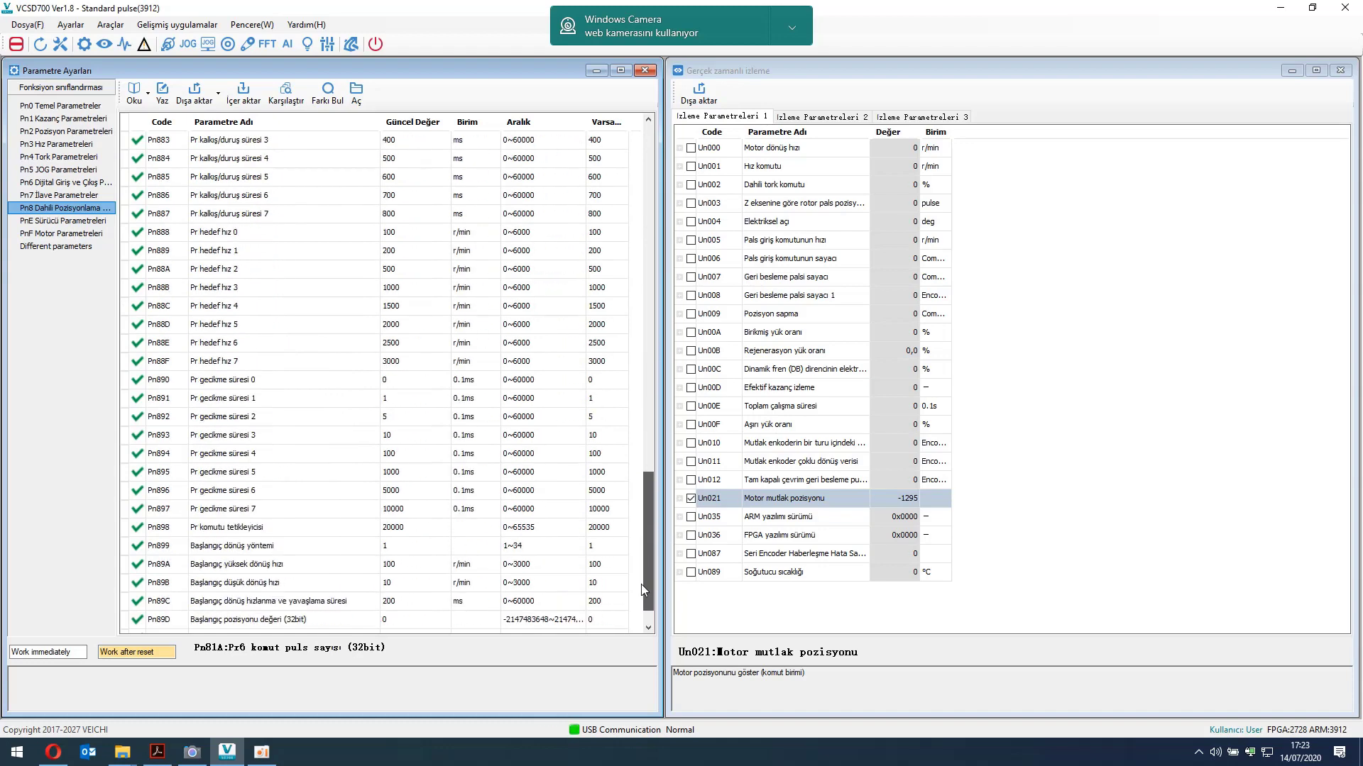
click(310, 530)
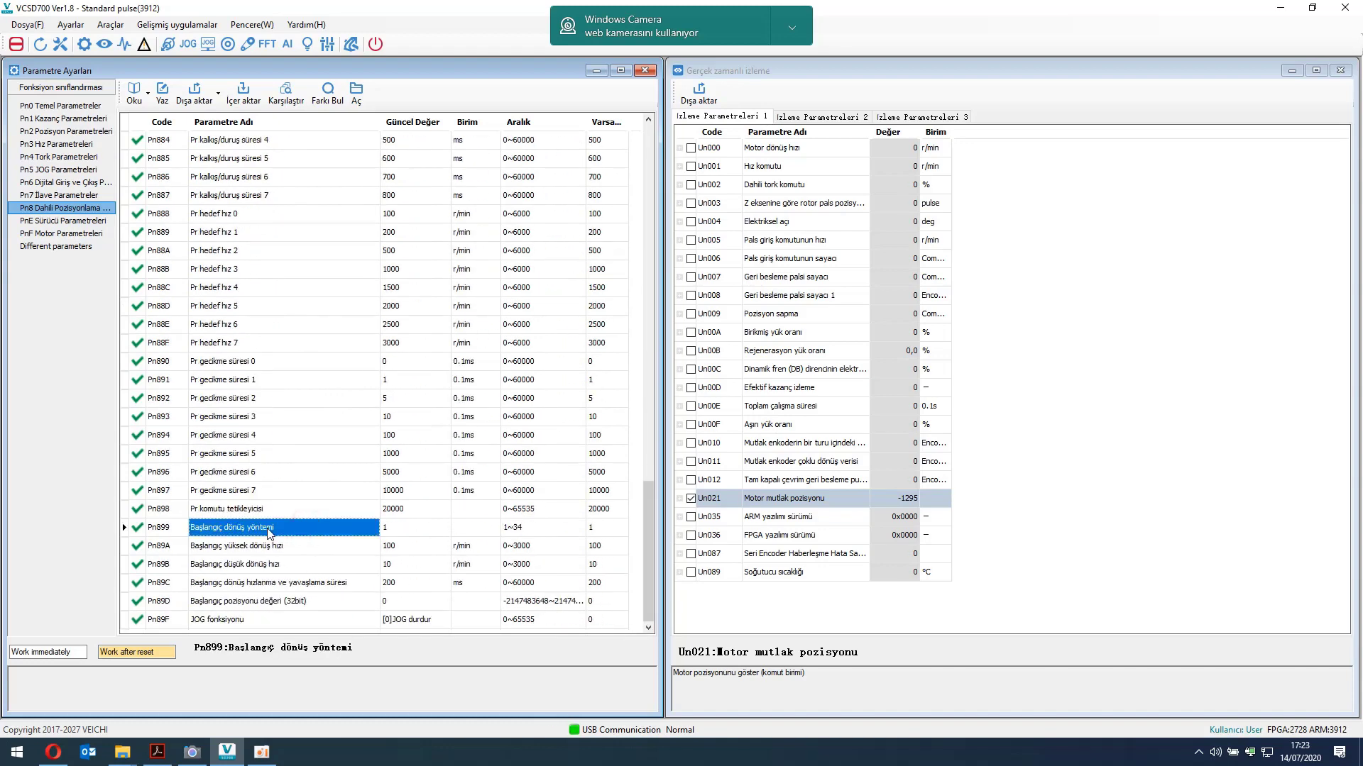
click(400, 529)
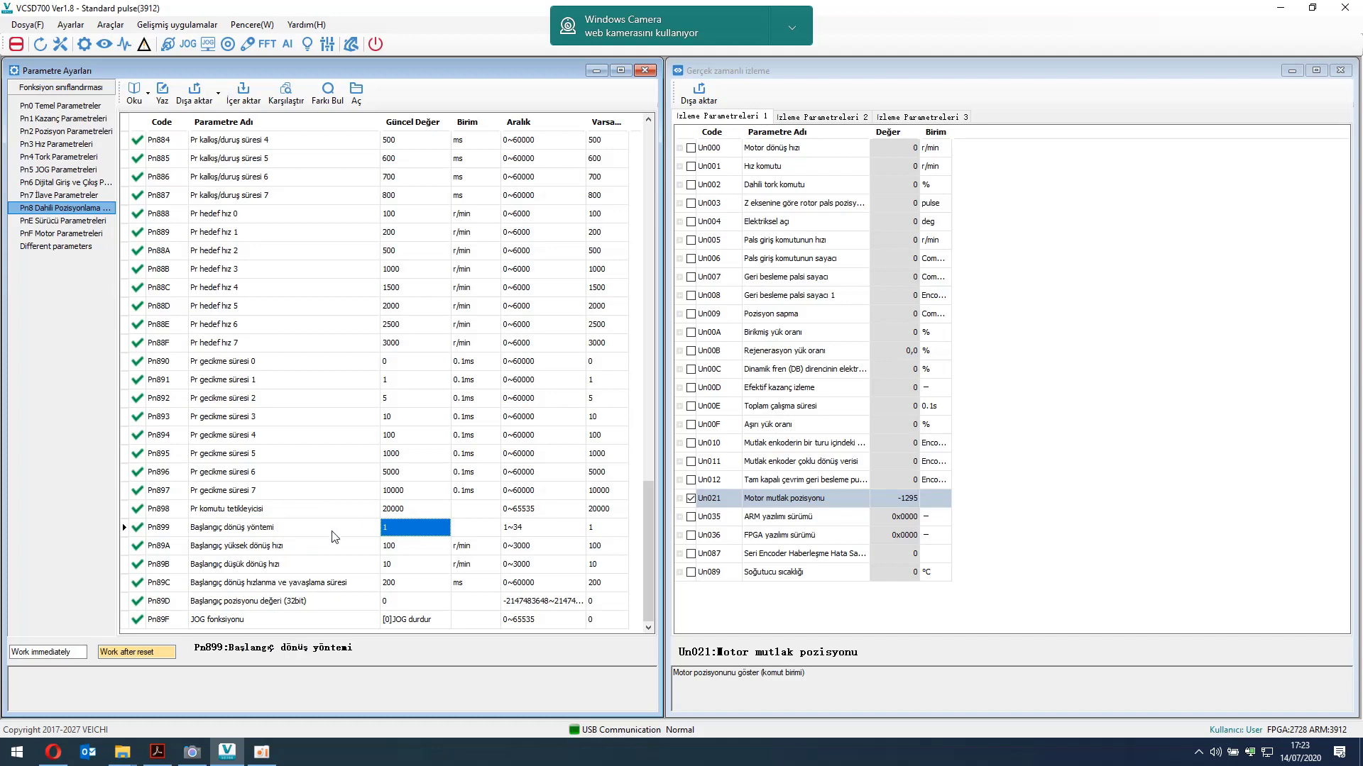
click(412, 532)
text(2)
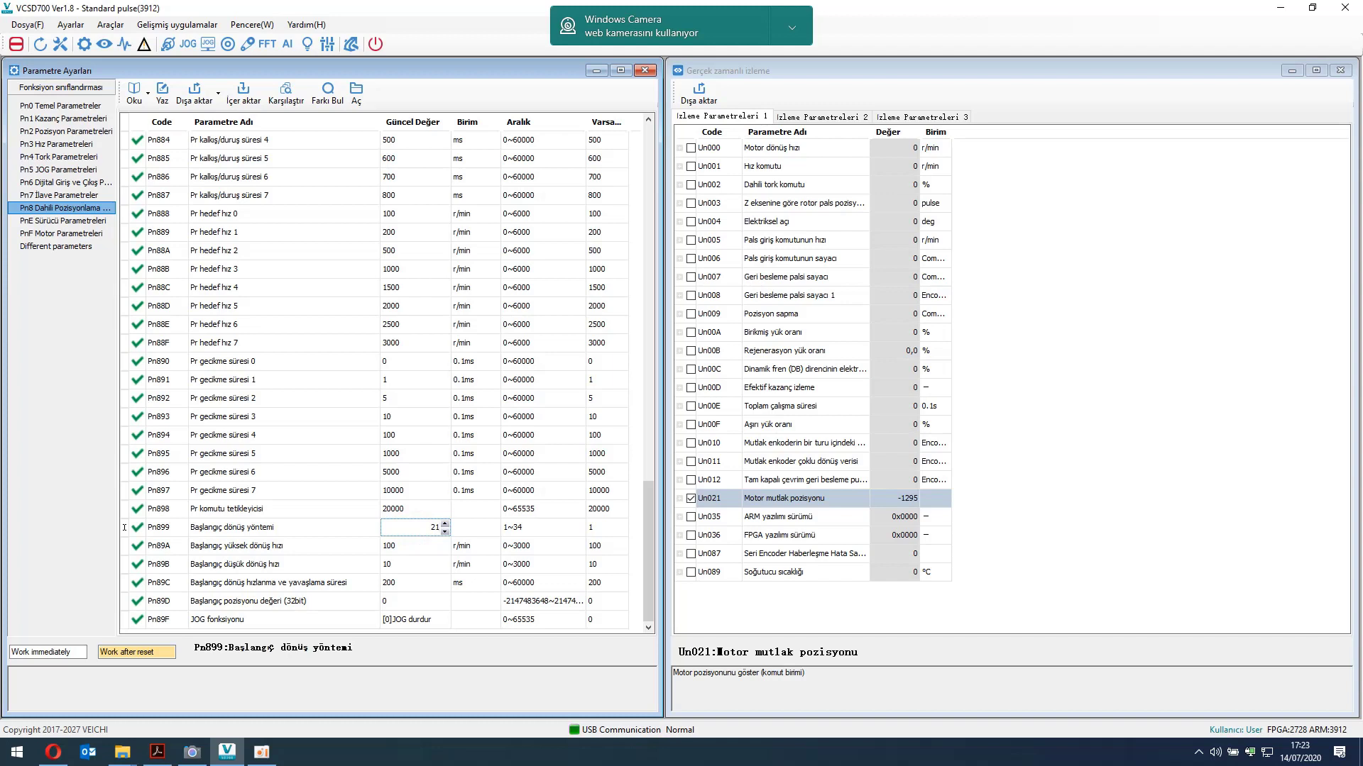
text(1)
key(Return)
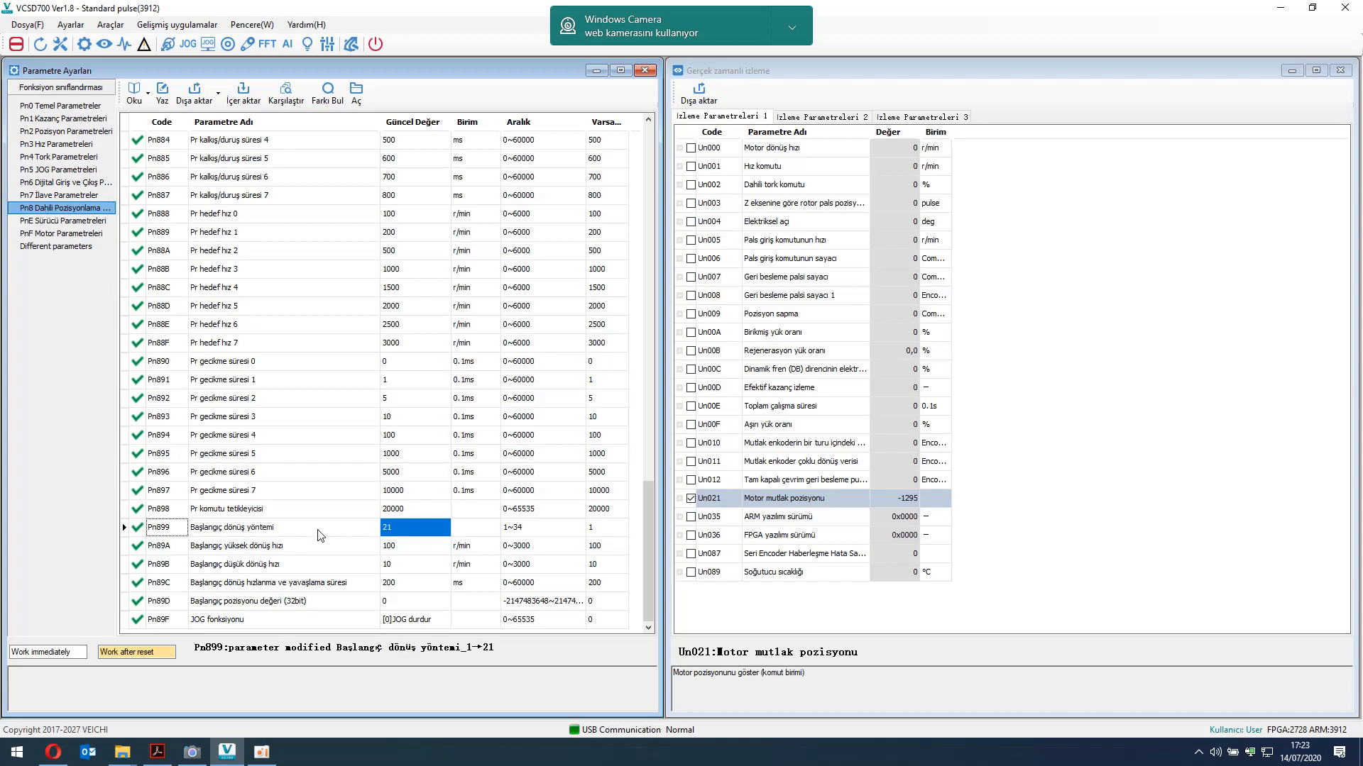
Look over the Pn899 homing method and the Un021 Motor mutlak pozisyonu entry in the real-time monitor.
click(352, 531)
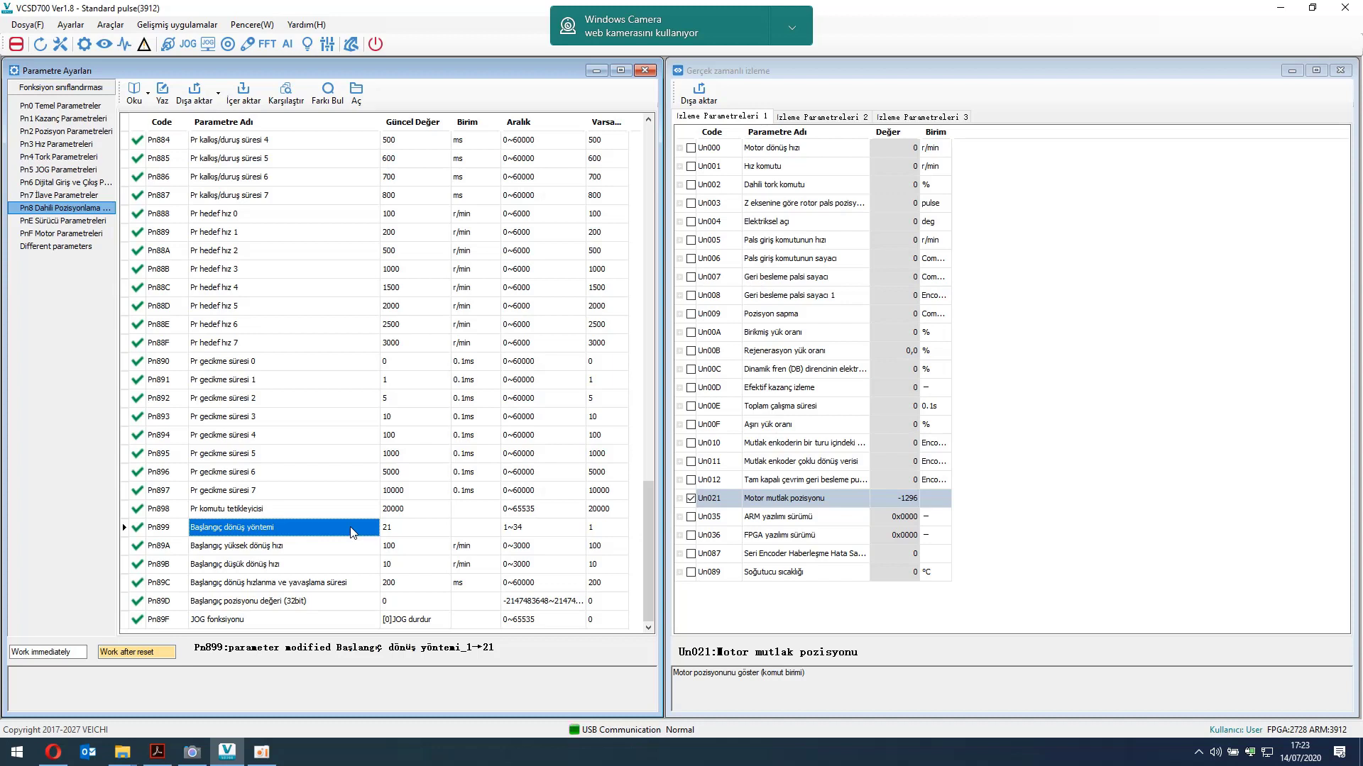
click(702, 498)
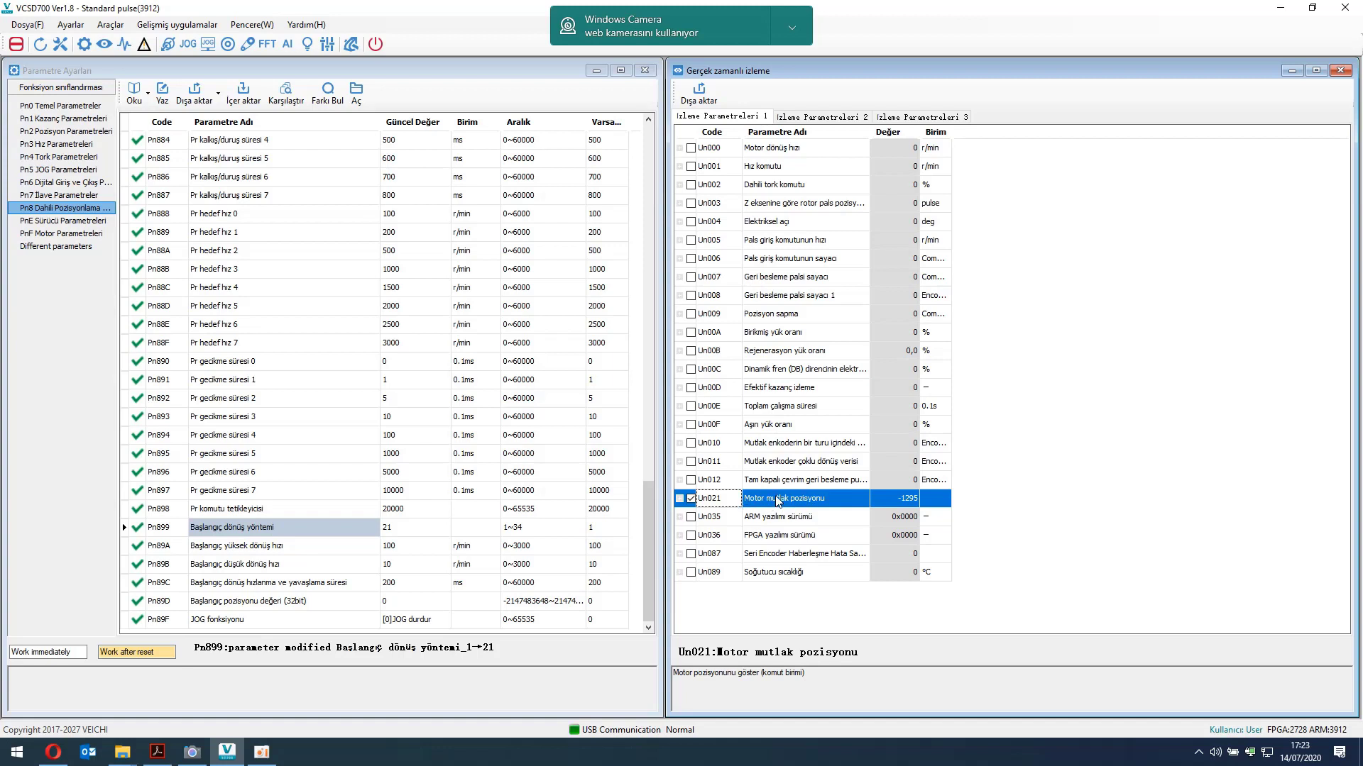
Review the Pn898 Pr komutu tetikleyicisi parameter and the functions assigned to the CN1-44 (Pn605) and CN1-45 (Pn606) inputs.
click(316, 512)
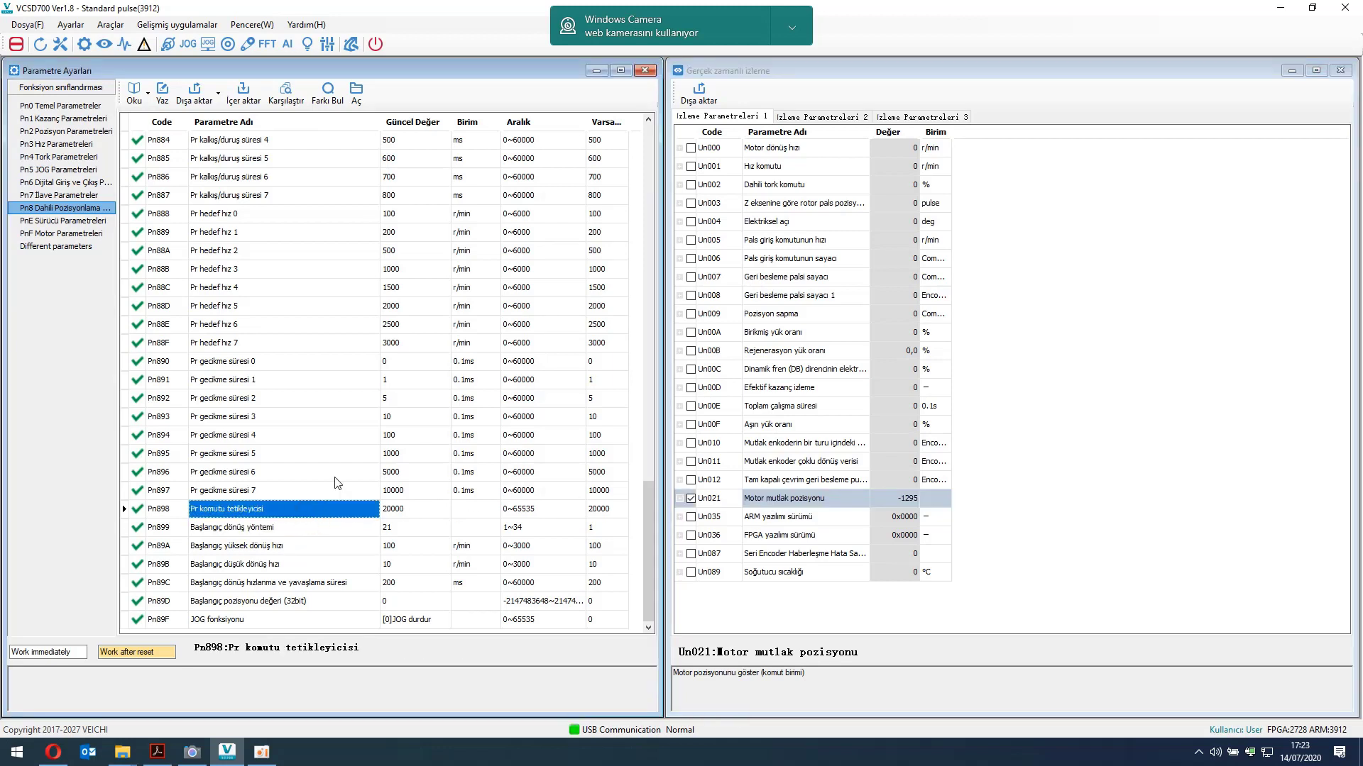
click(91, 183)
click(428, 252)
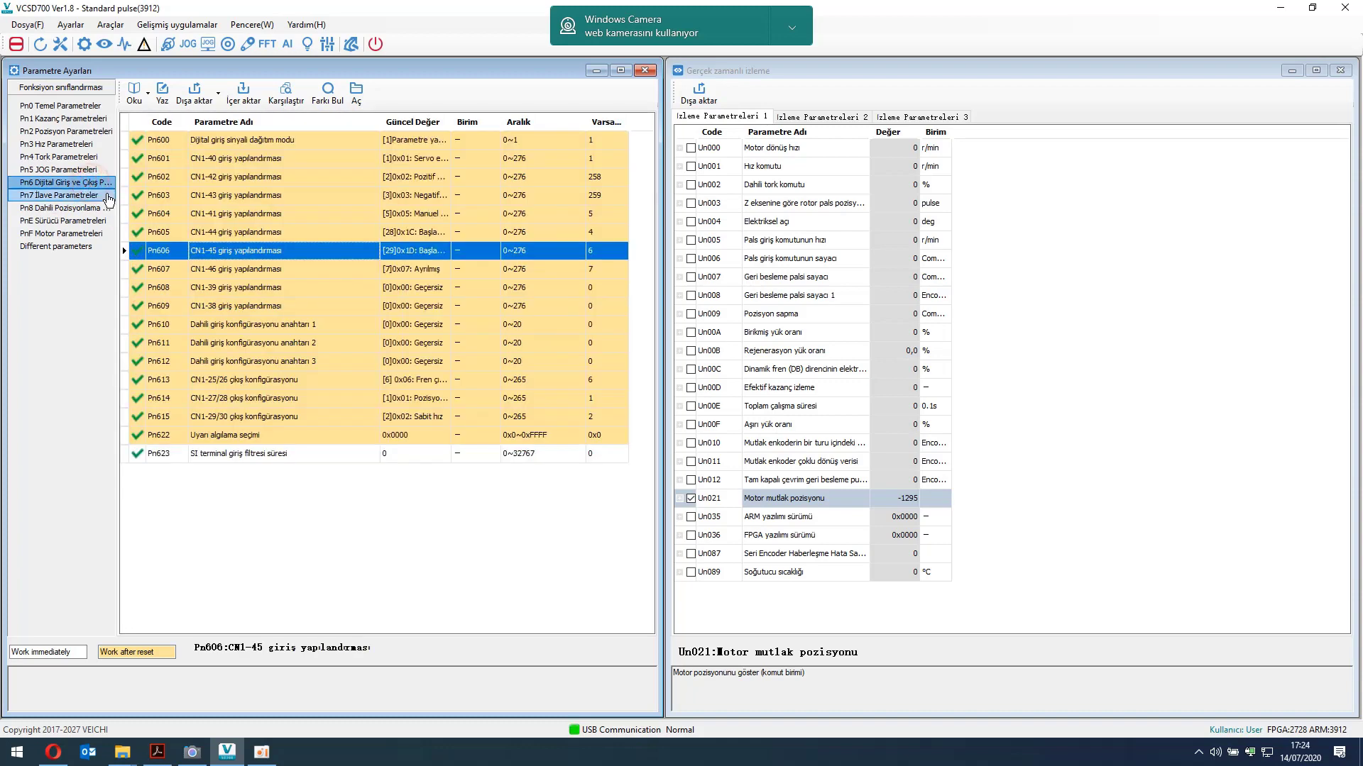
double_click(449, 129)
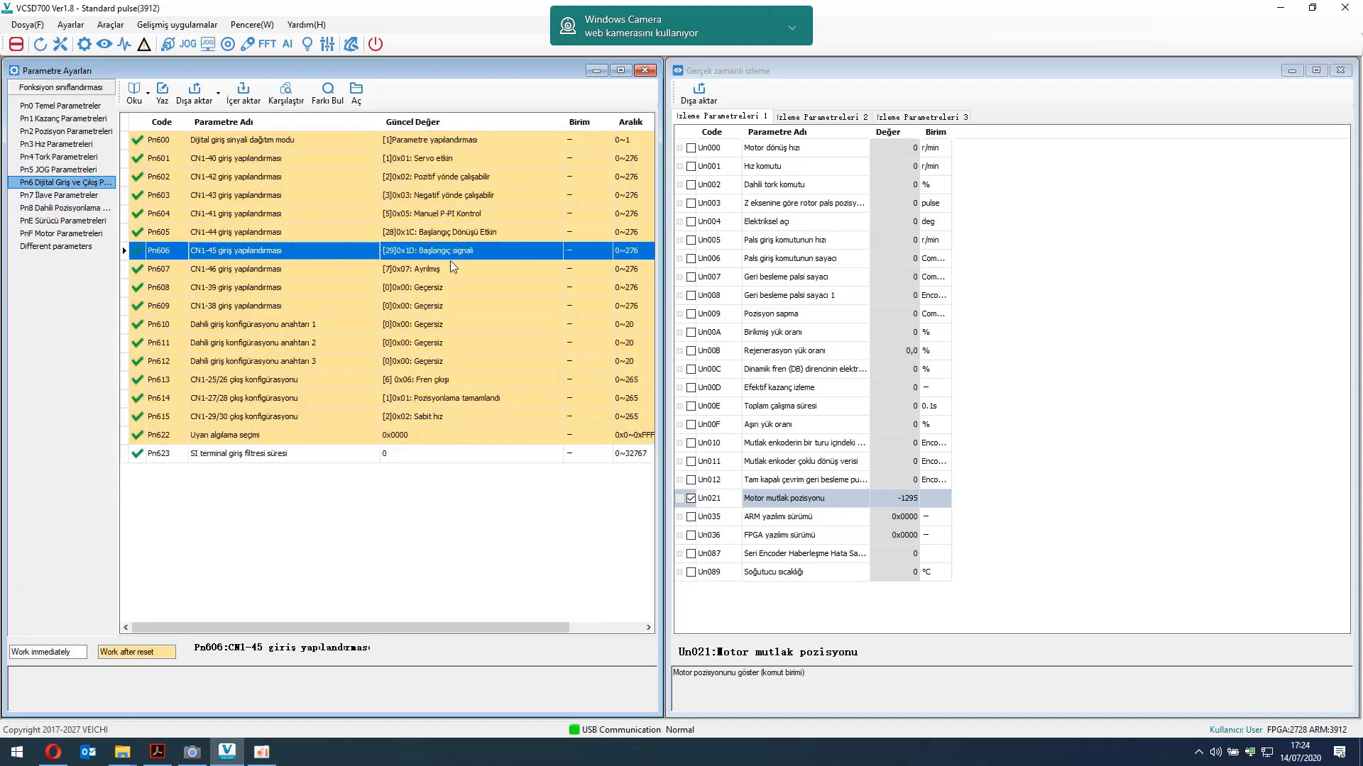
click(463, 235)
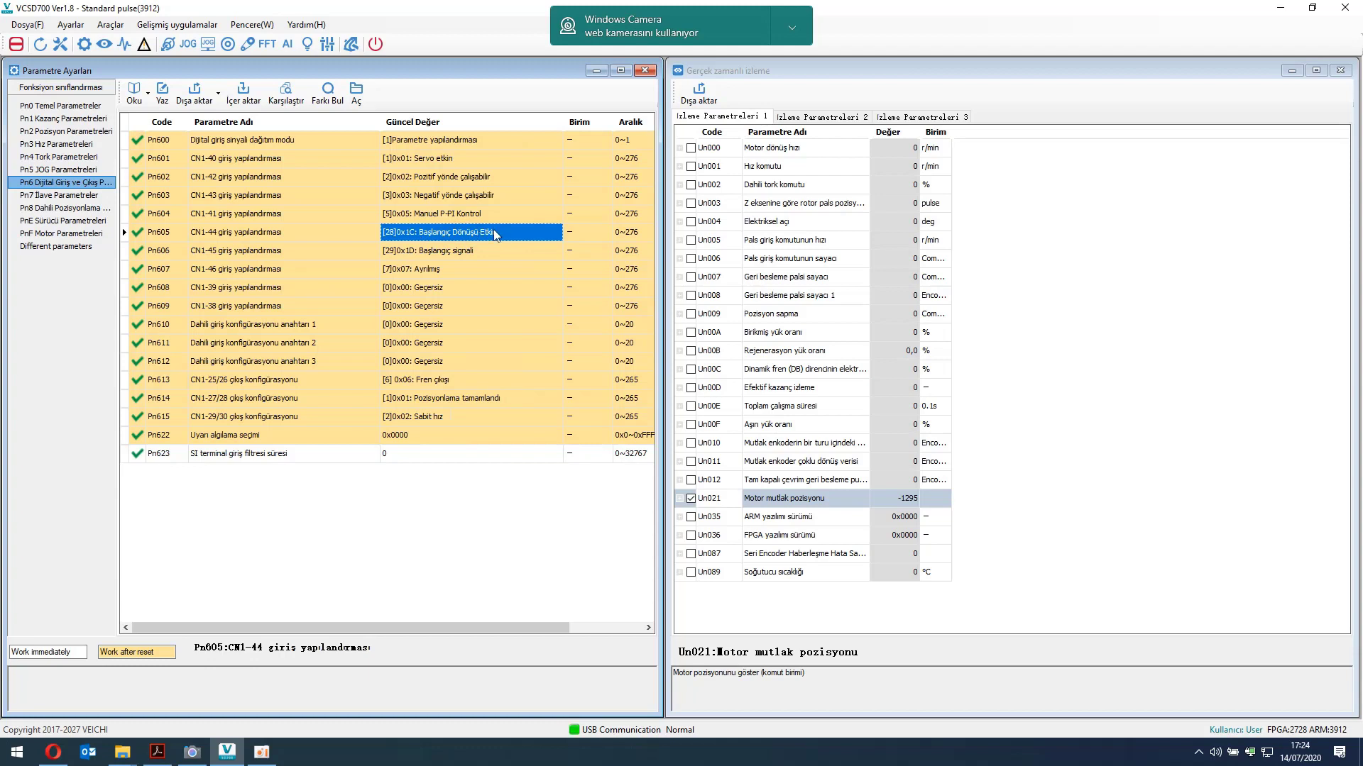
click(299, 234)
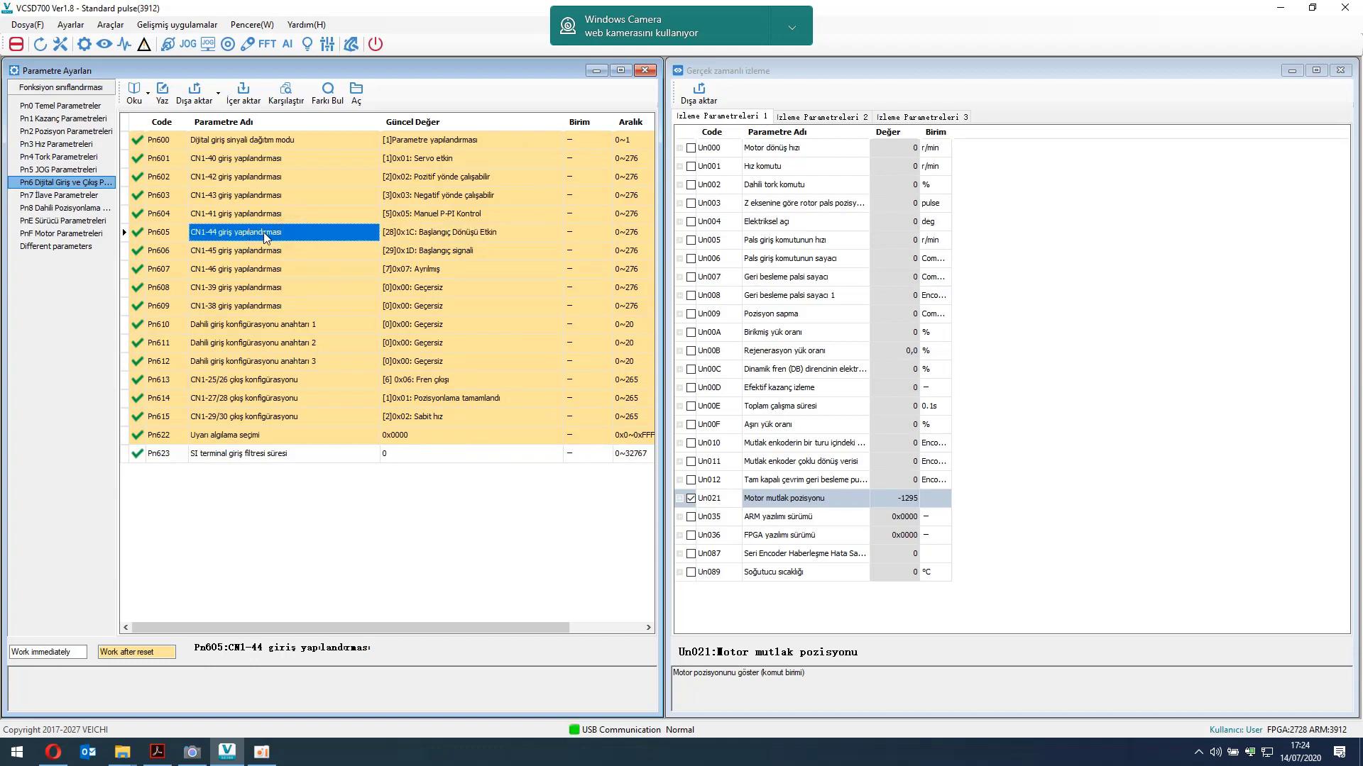
click(64, 208)
click(122, 509)
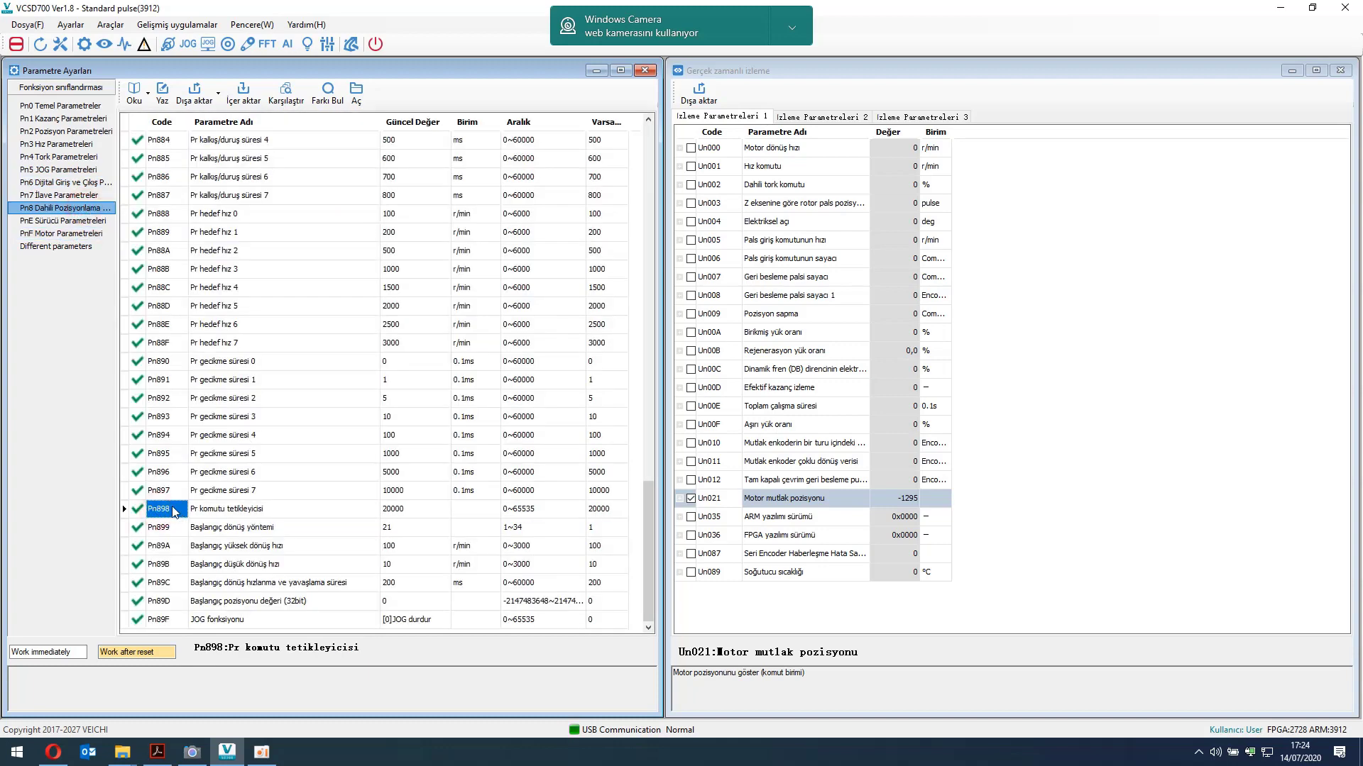
click(201, 515)
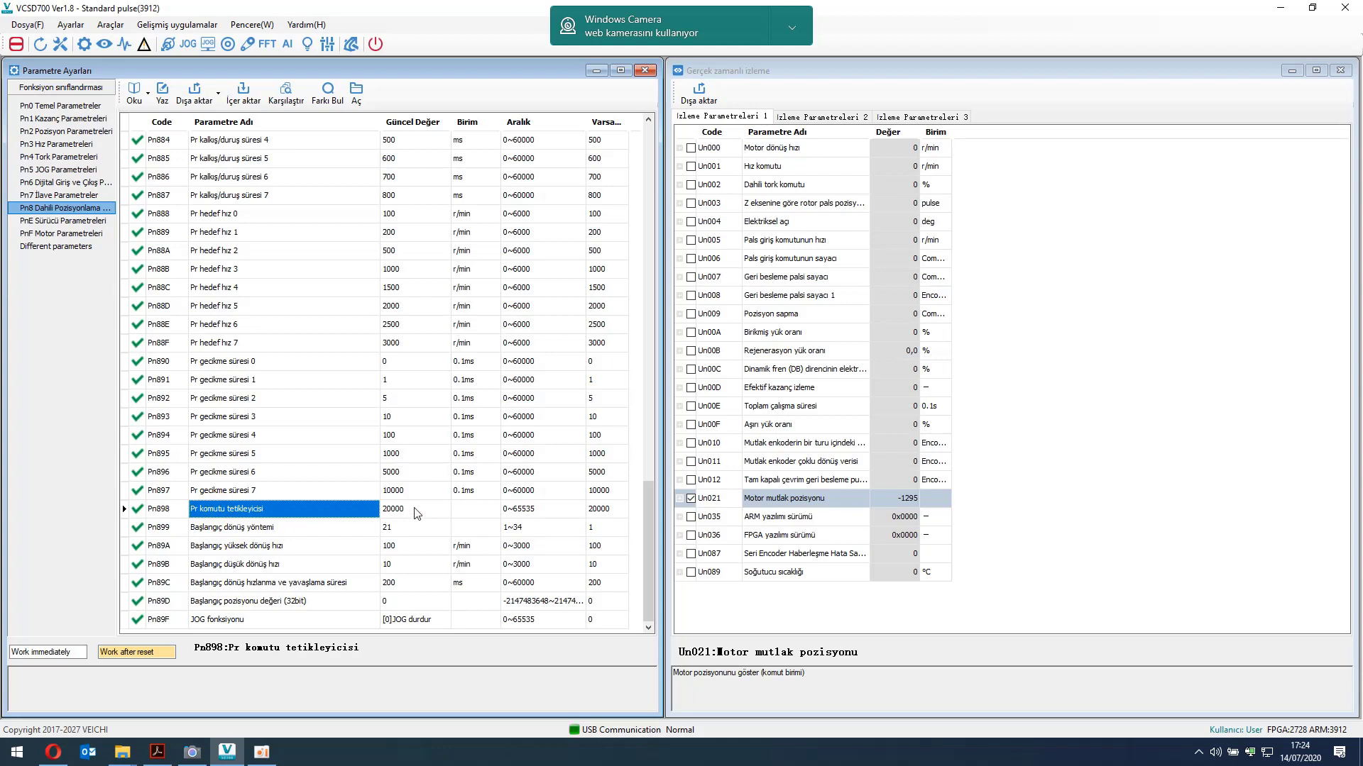
In the Pn0 basic parameters, set Dahili etkinleştirme (Pn001) to [1]Dahili etkinleştirme AÇIK.
click(58, 105)
click(231, 159)
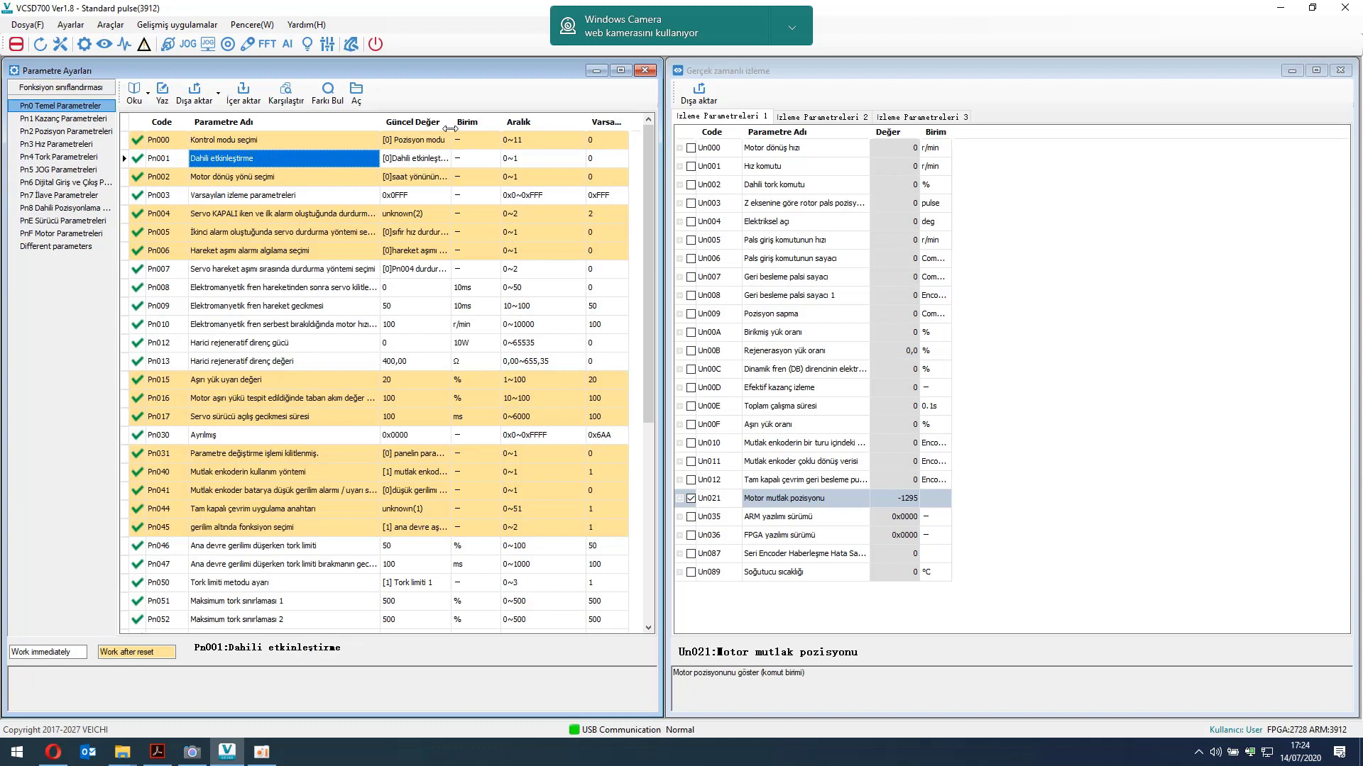
drag(450, 128, 538, 129)
click(468, 161)
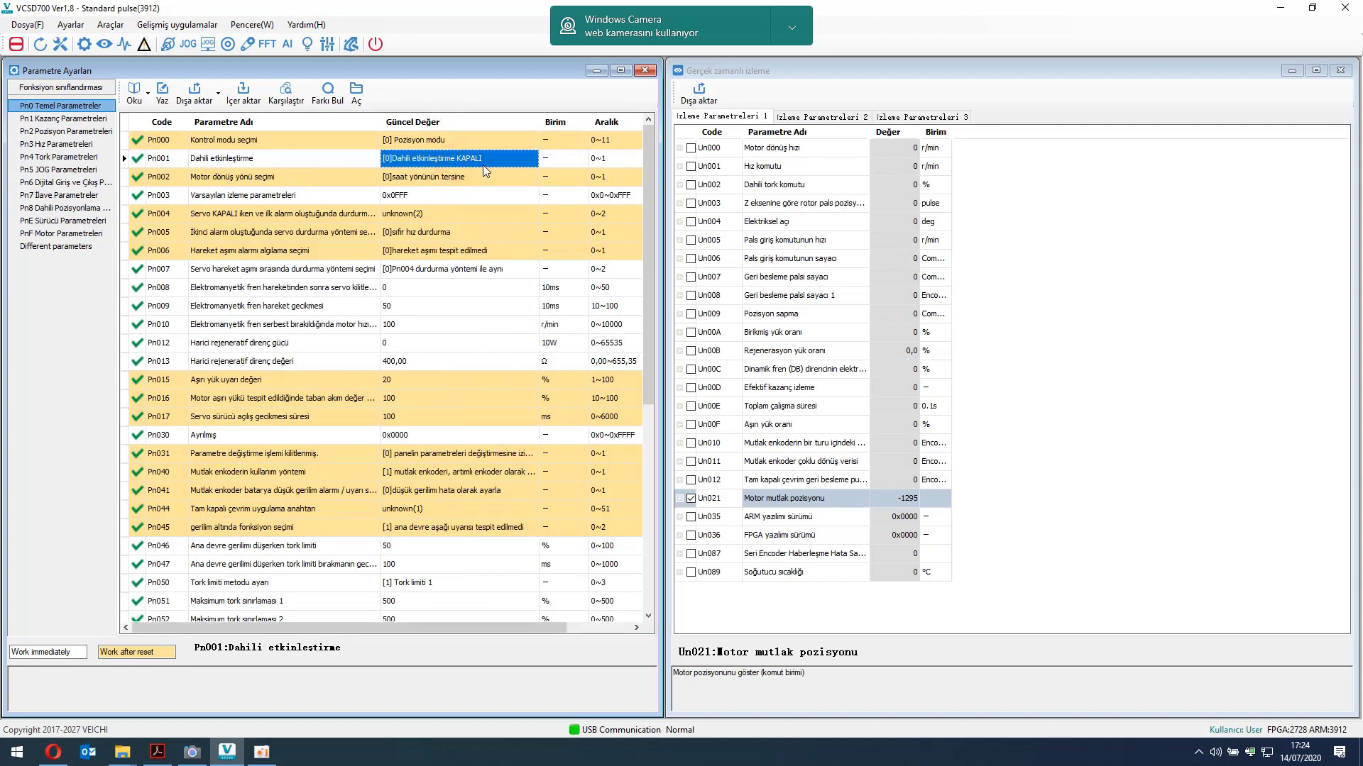
click(533, 162)
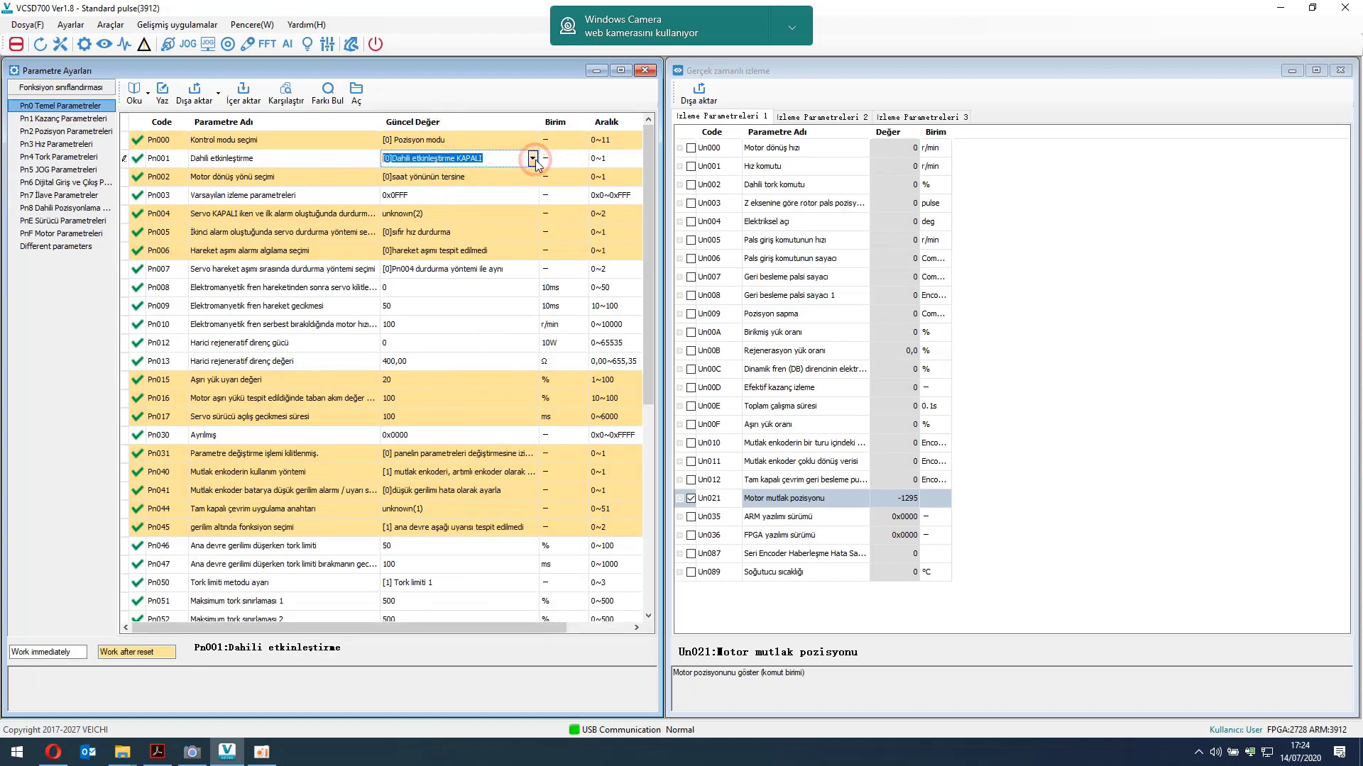
click(458, 184)
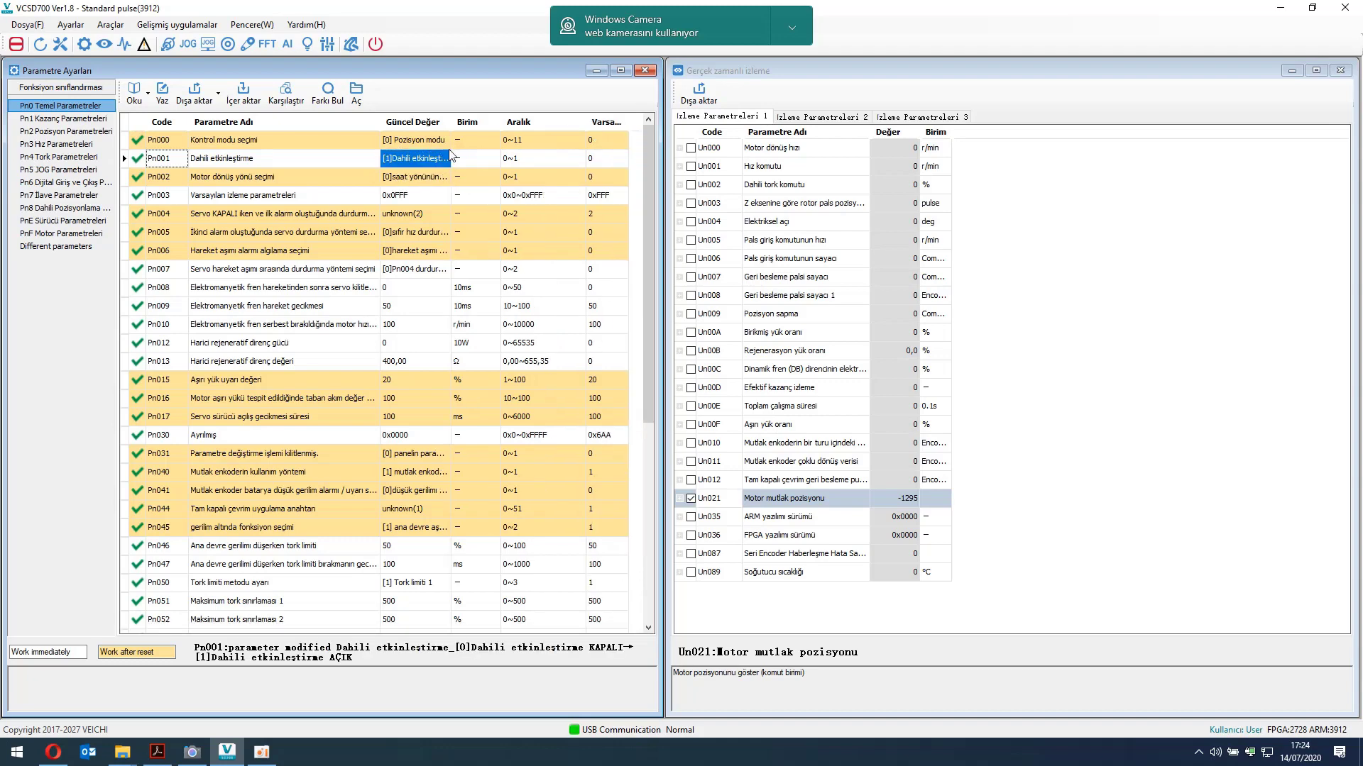
drag(451, 125, 545, 132)
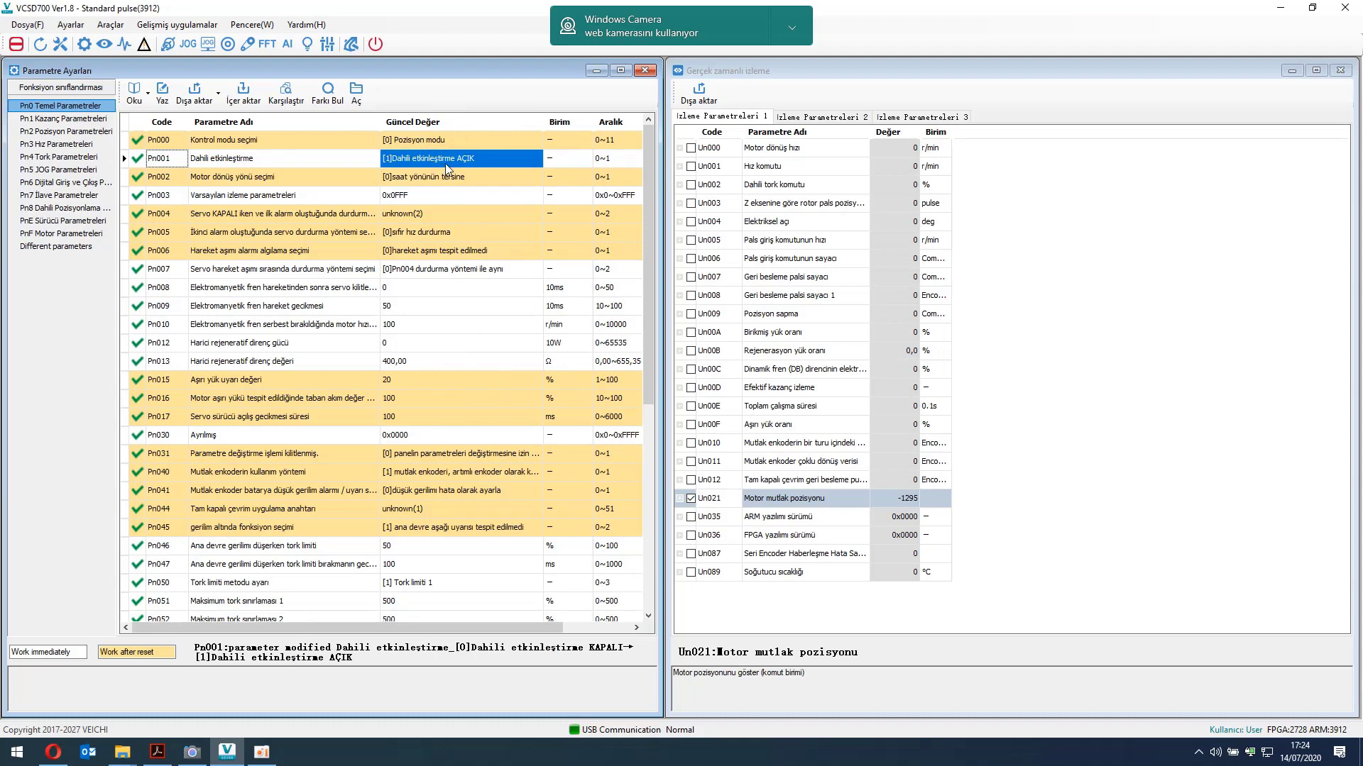
Bring up the Windows Camera view of the axis and arrange it beside a reduced VCSD700 window showing the Pn8 parameters.
click(98, 211)
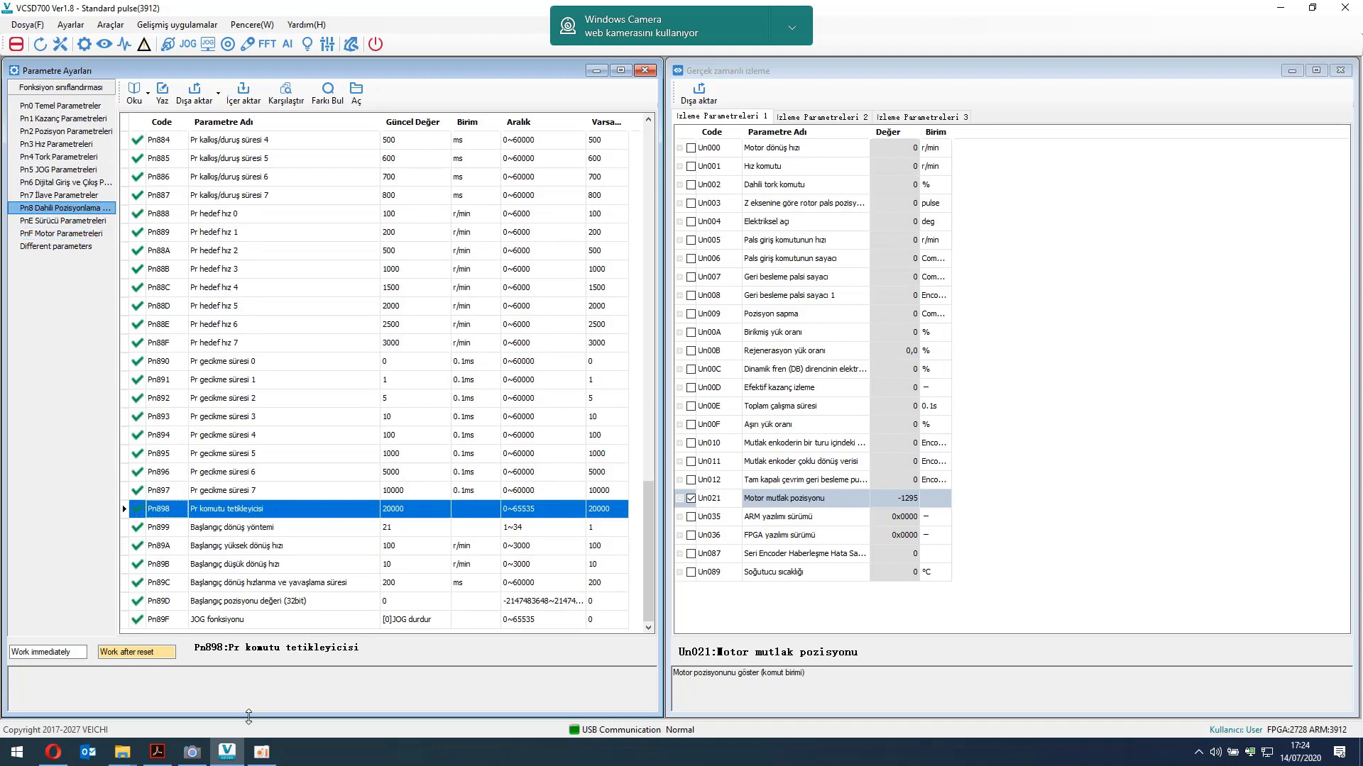
click(205, 752)
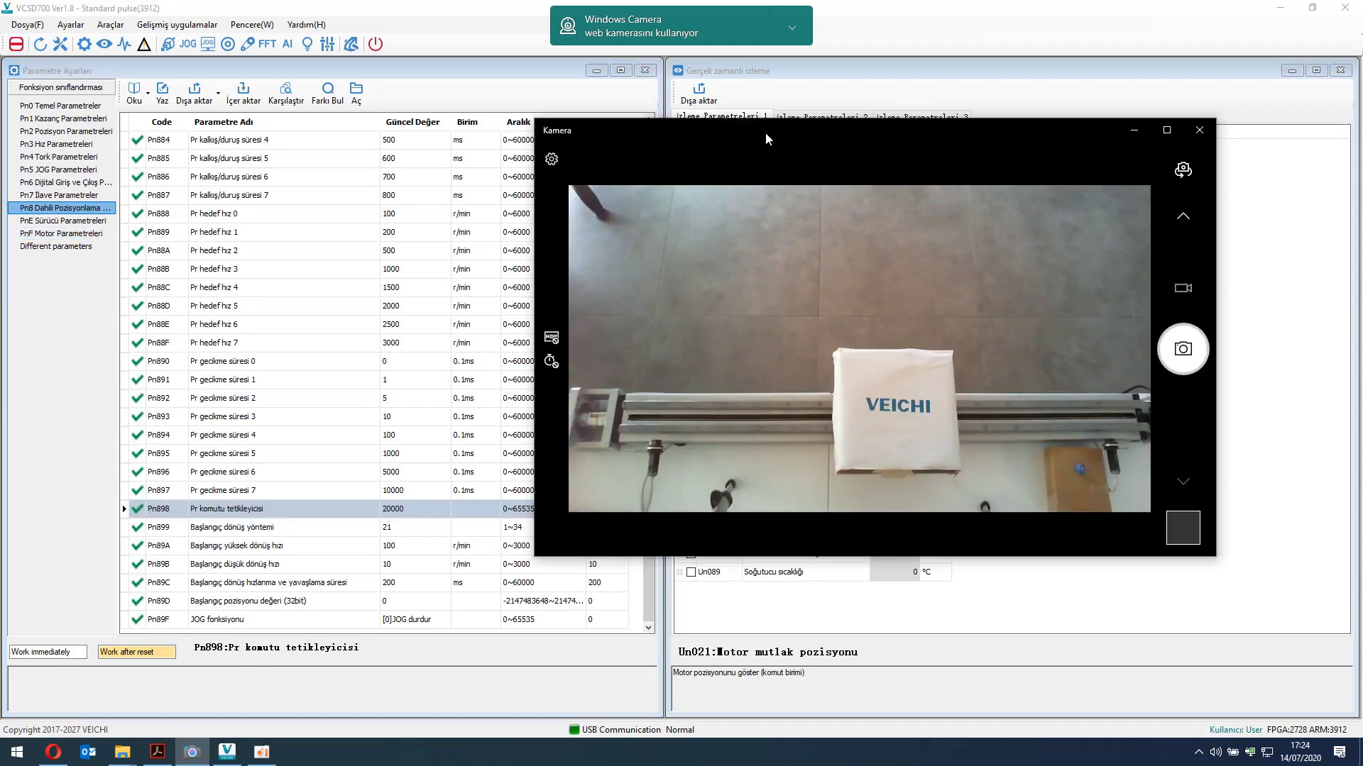
drag(765, 132, 942, 66)
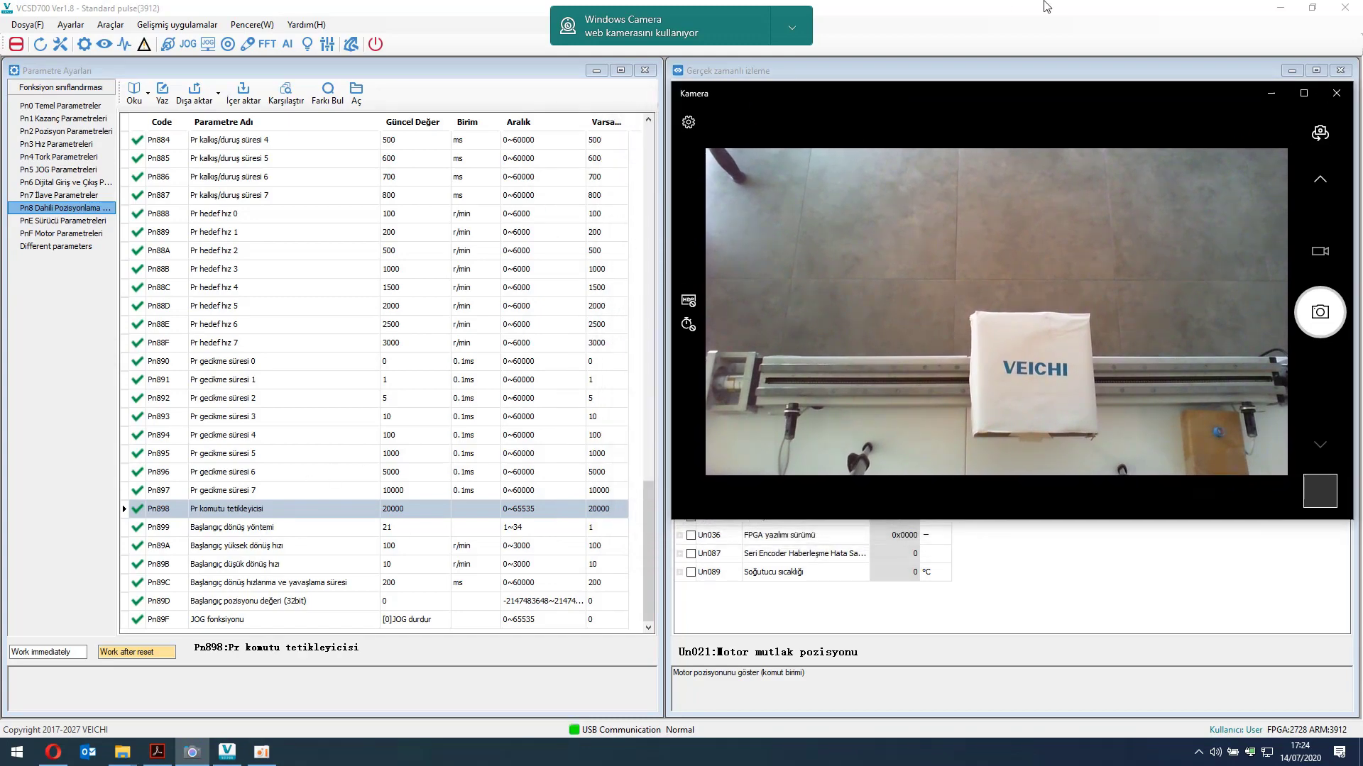
click(122, 505)
click(1313, 7)
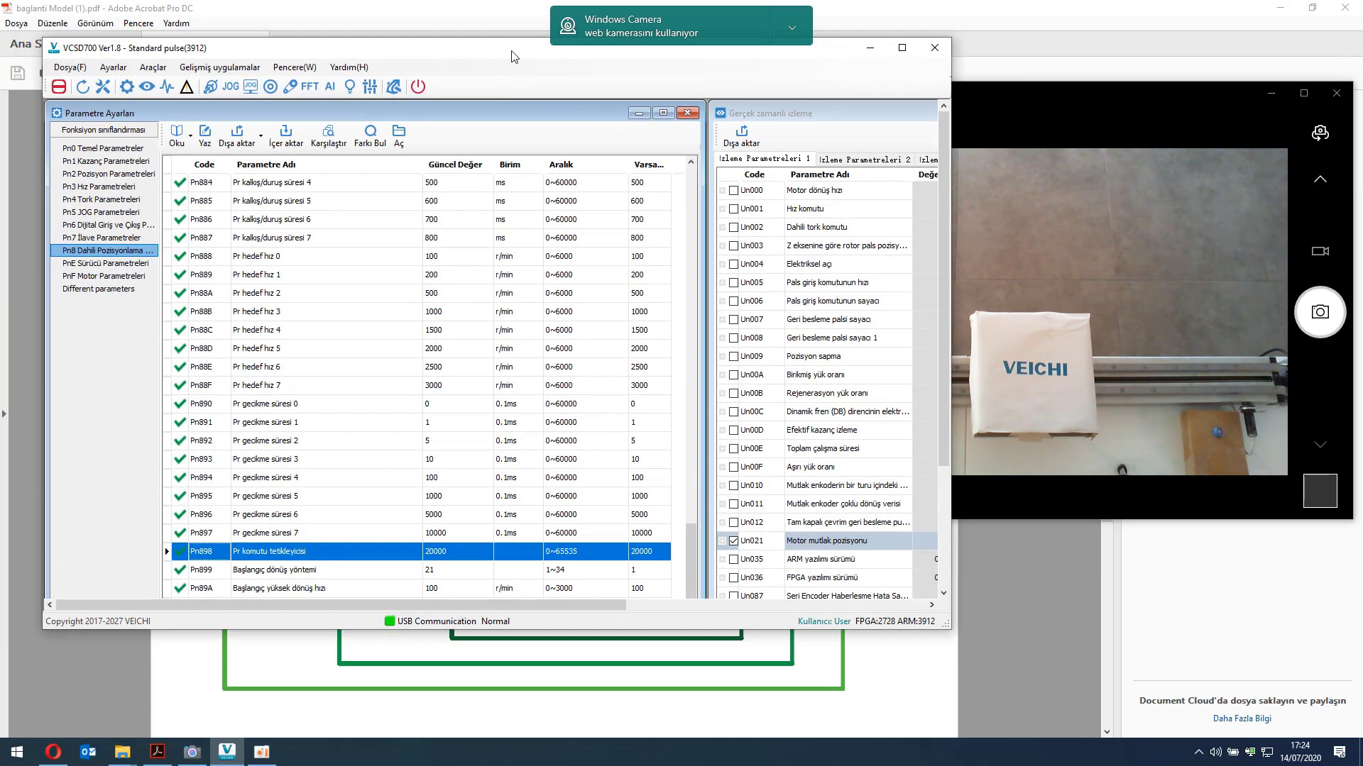
drag(505, 53, 485, 57)
drag(929, 220, 697, 220)
Trigger the homing run by setting Pr komutu tetikleyicisi (Pn898) to 0.
click(305, 554)
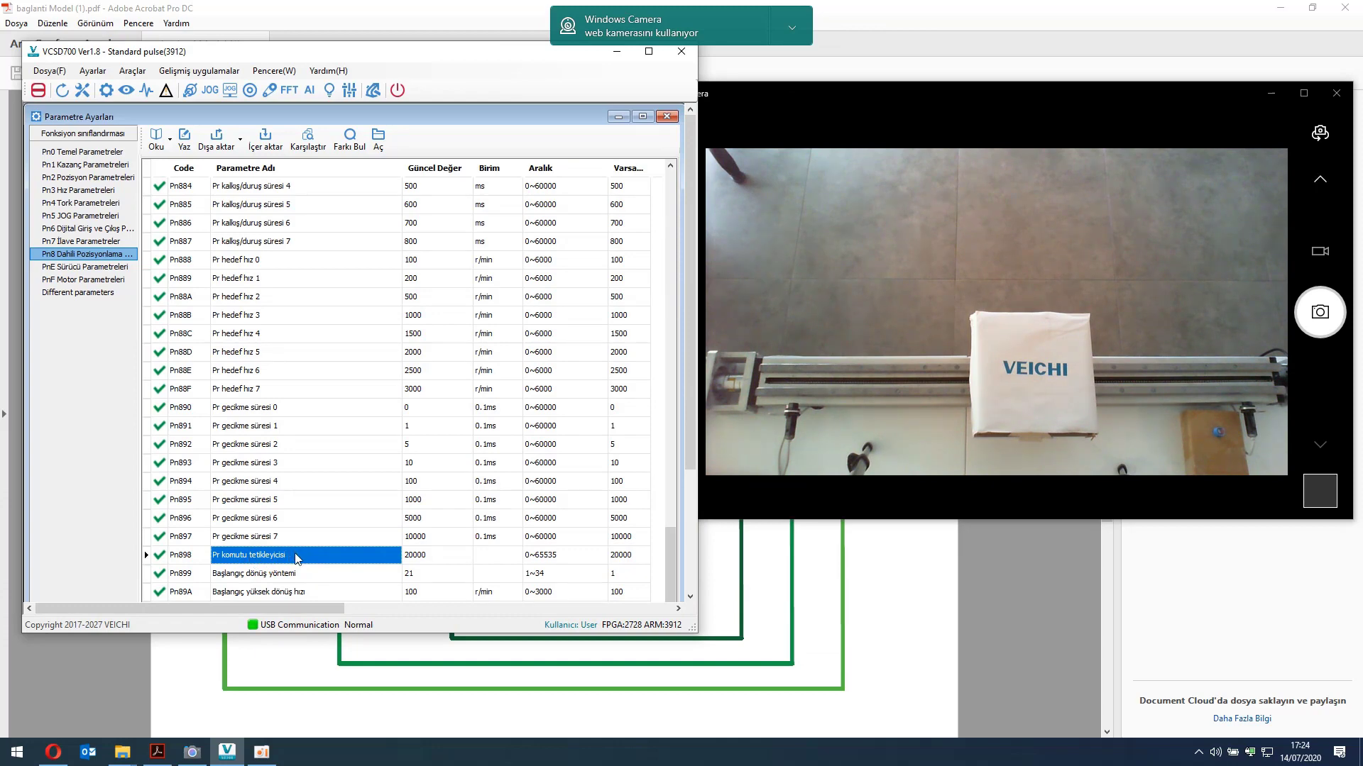
double_click(441, 557)
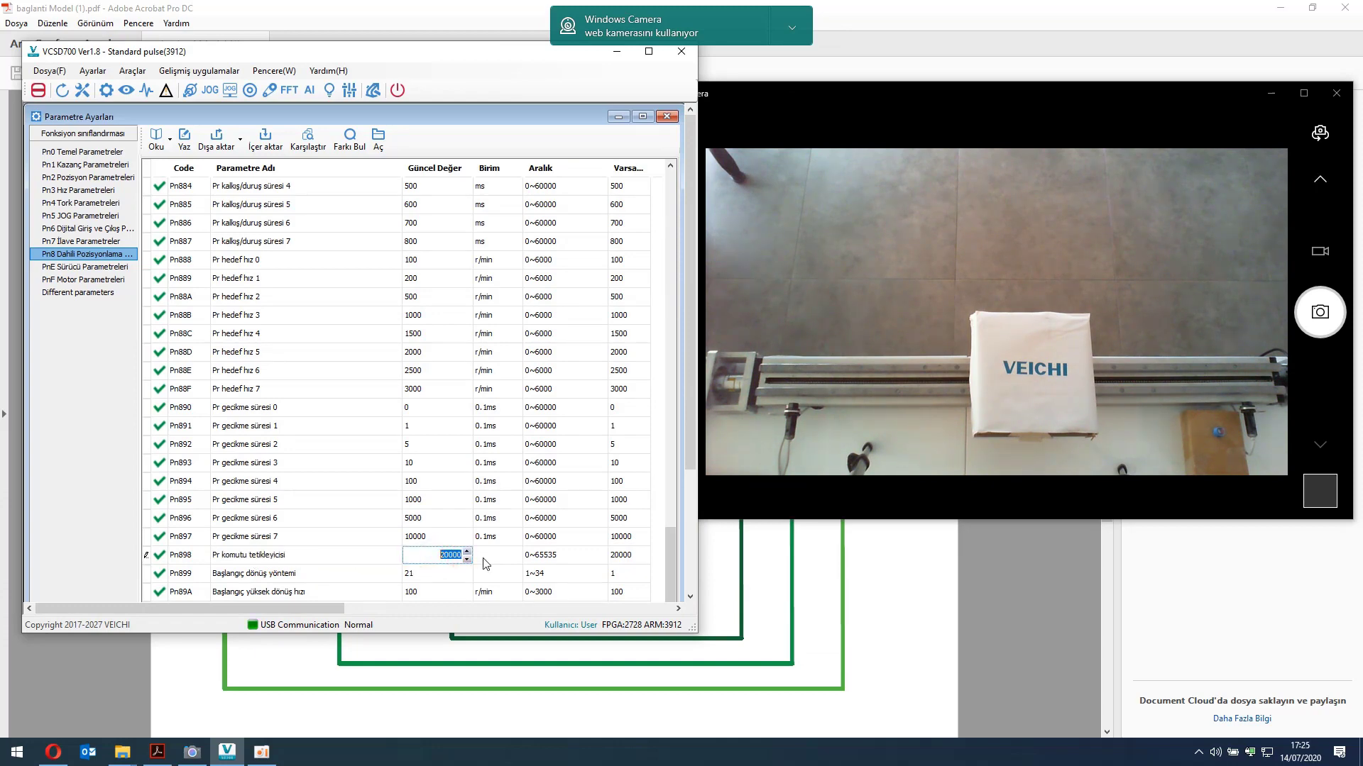
text(0)
text(1000)
key(Return)
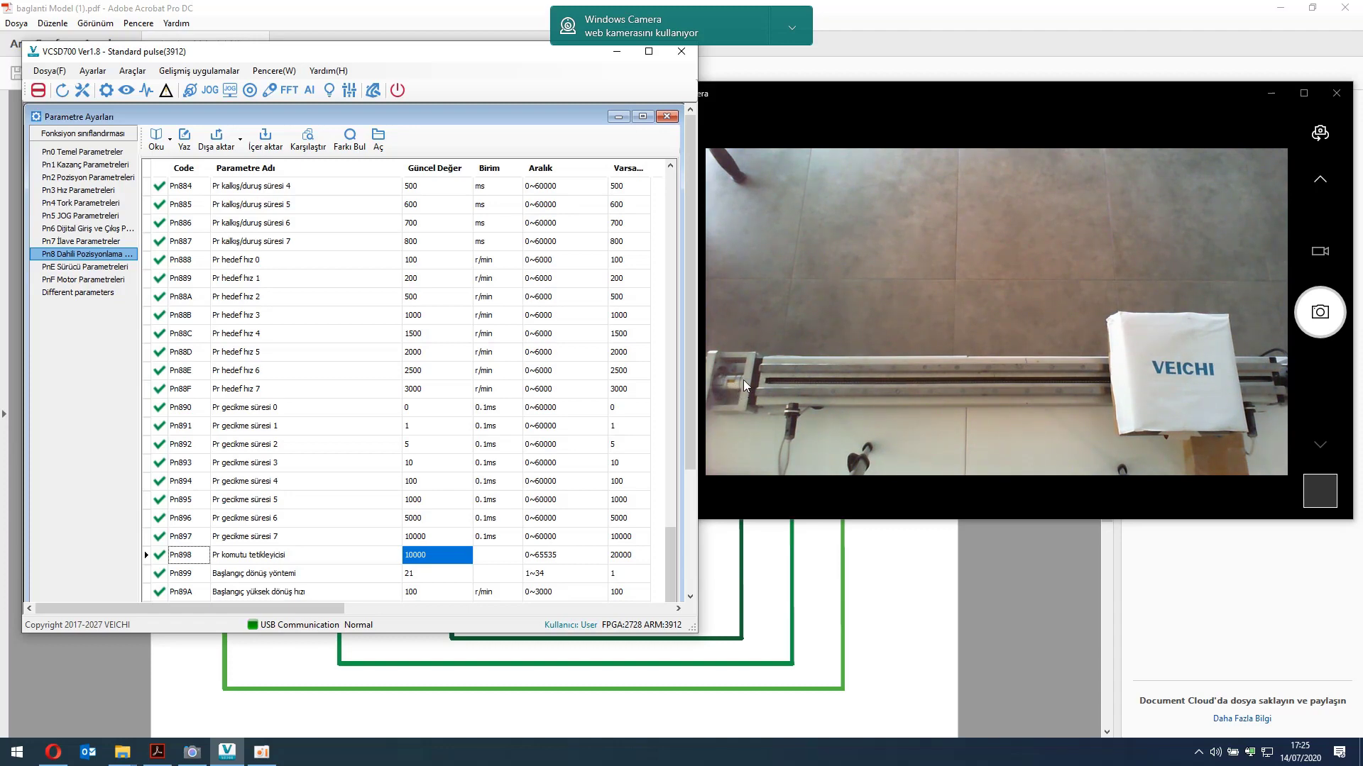
Maximize VCSD700 and examine the homing high speed (Pn89A), low speed (Pn89B) and acceleration/deceleration time (Pn89C) alongside the Un021 motor position.
click(649, 52)
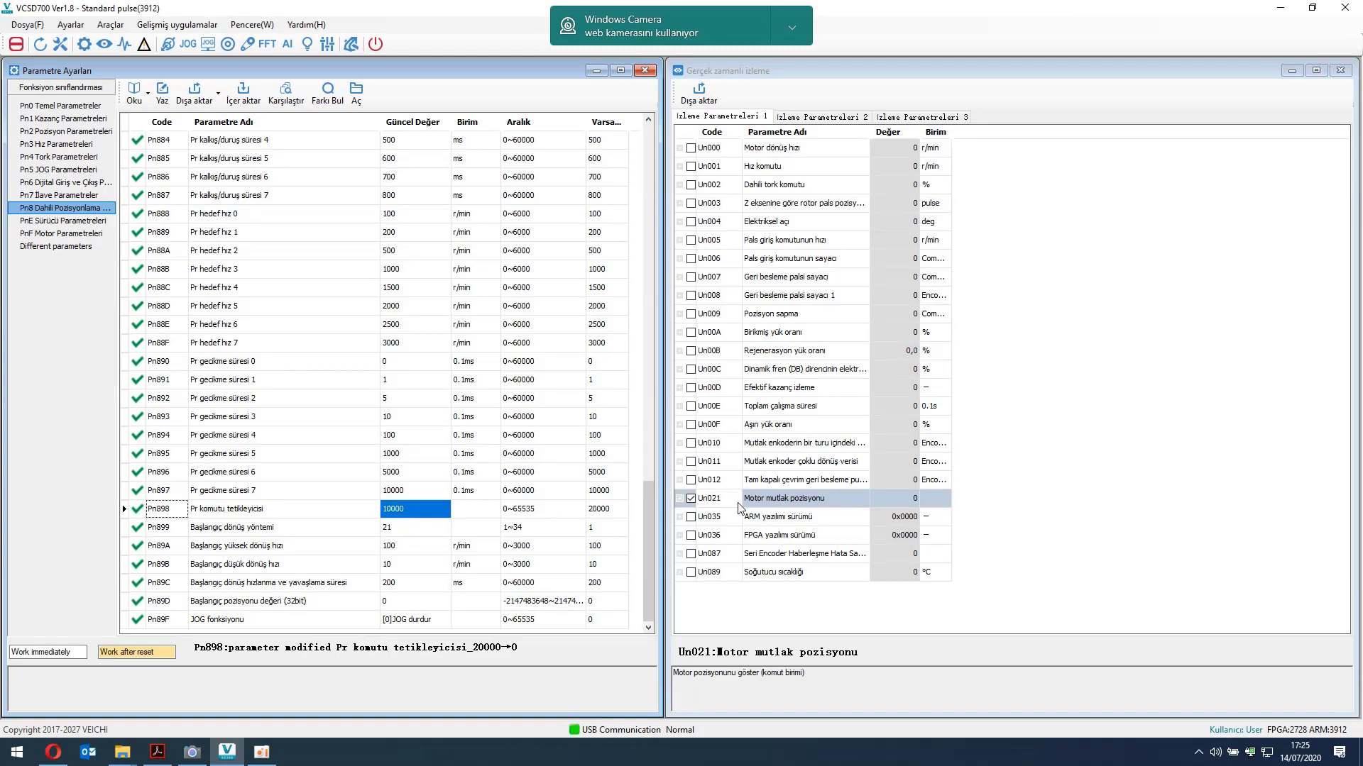
click(301, 547)
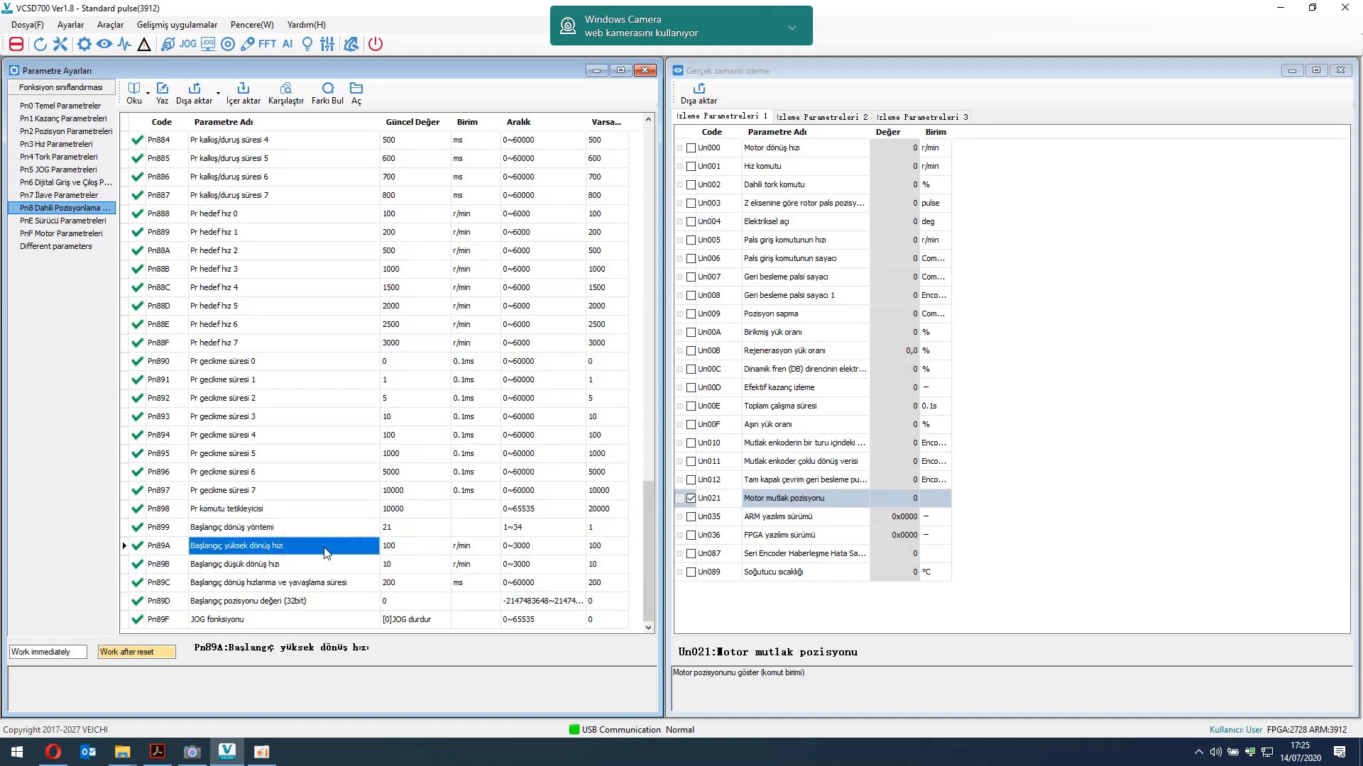
click(394, 553)
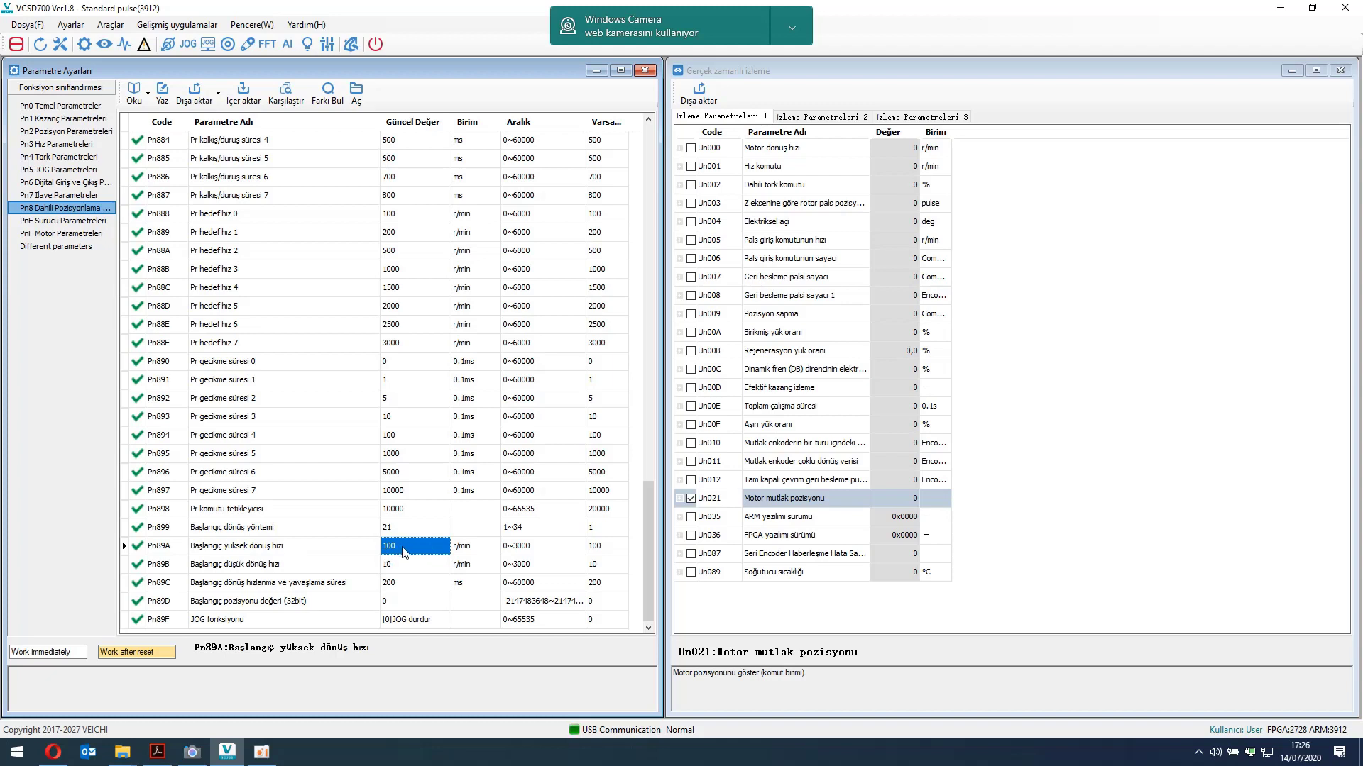
click(405, 567)
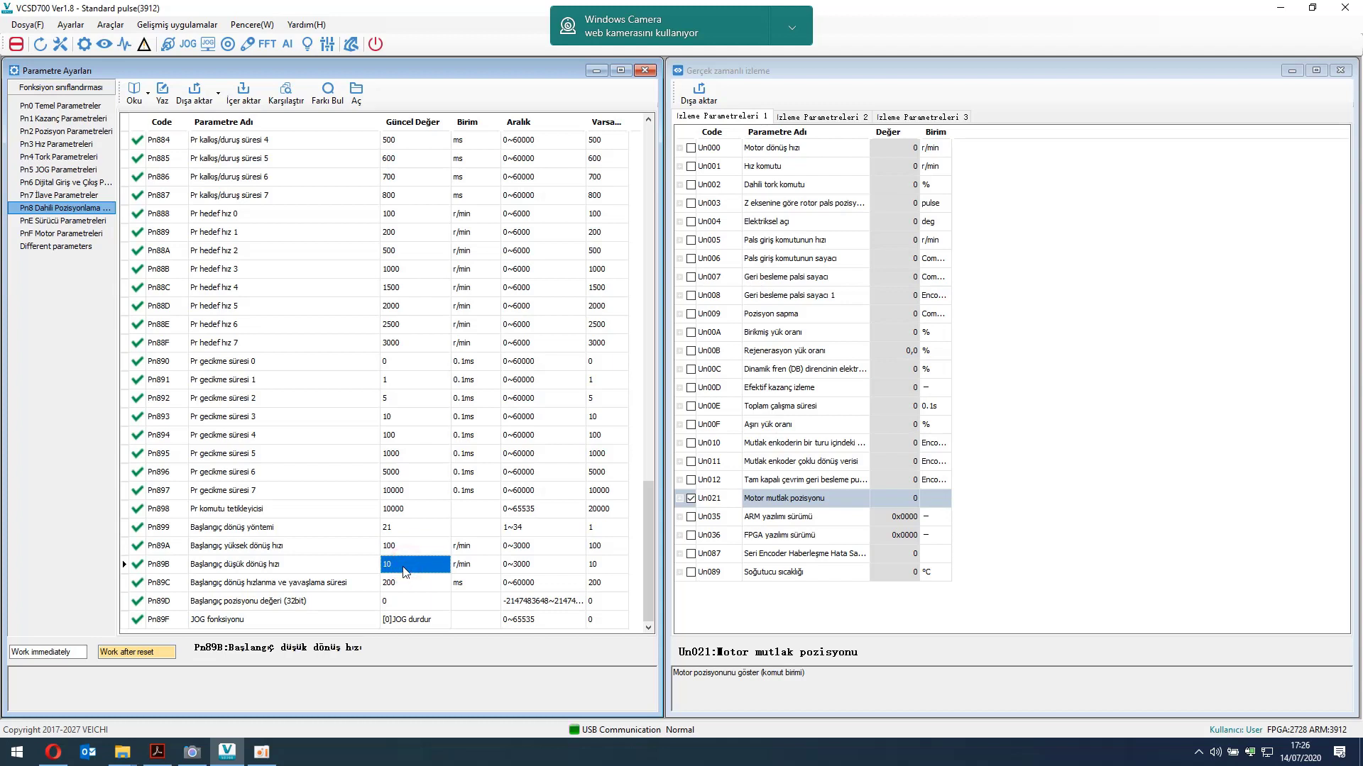
click(367, 568)
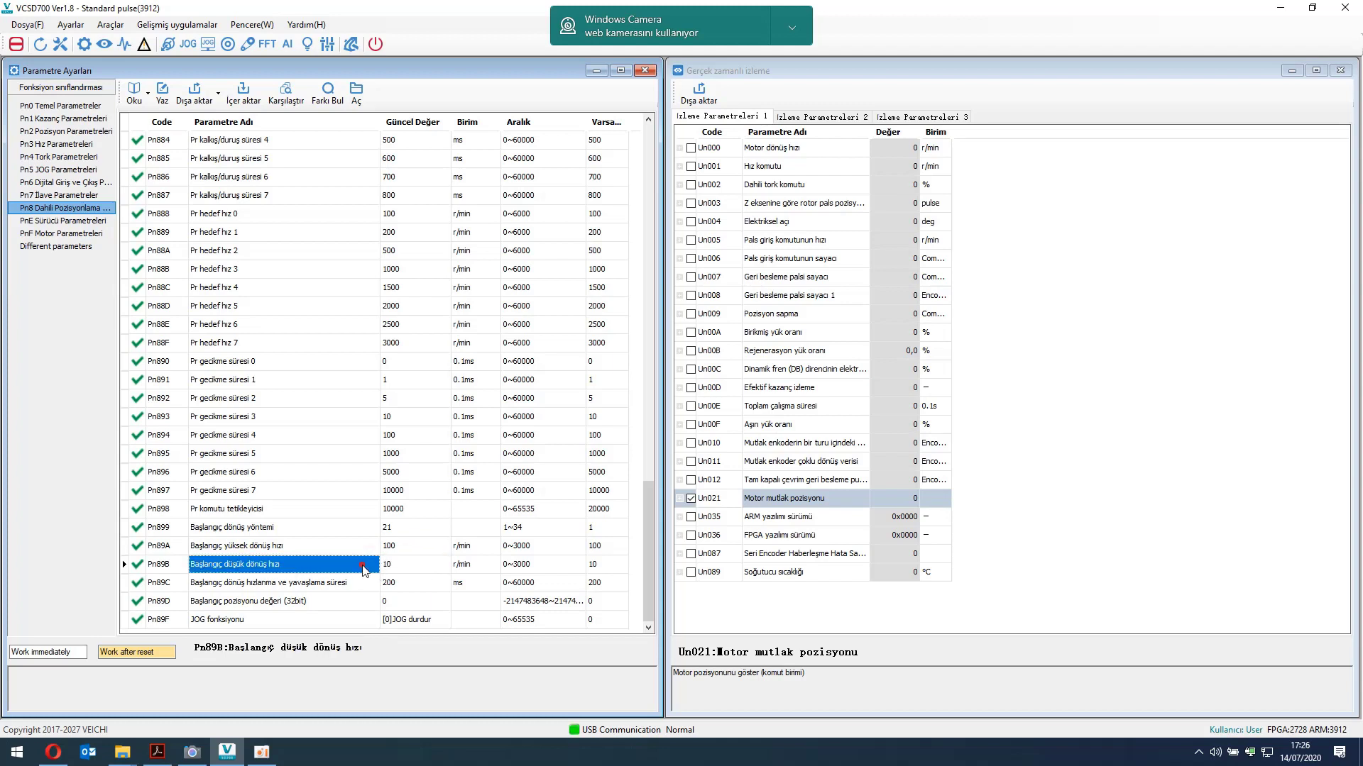
click(410, 571)
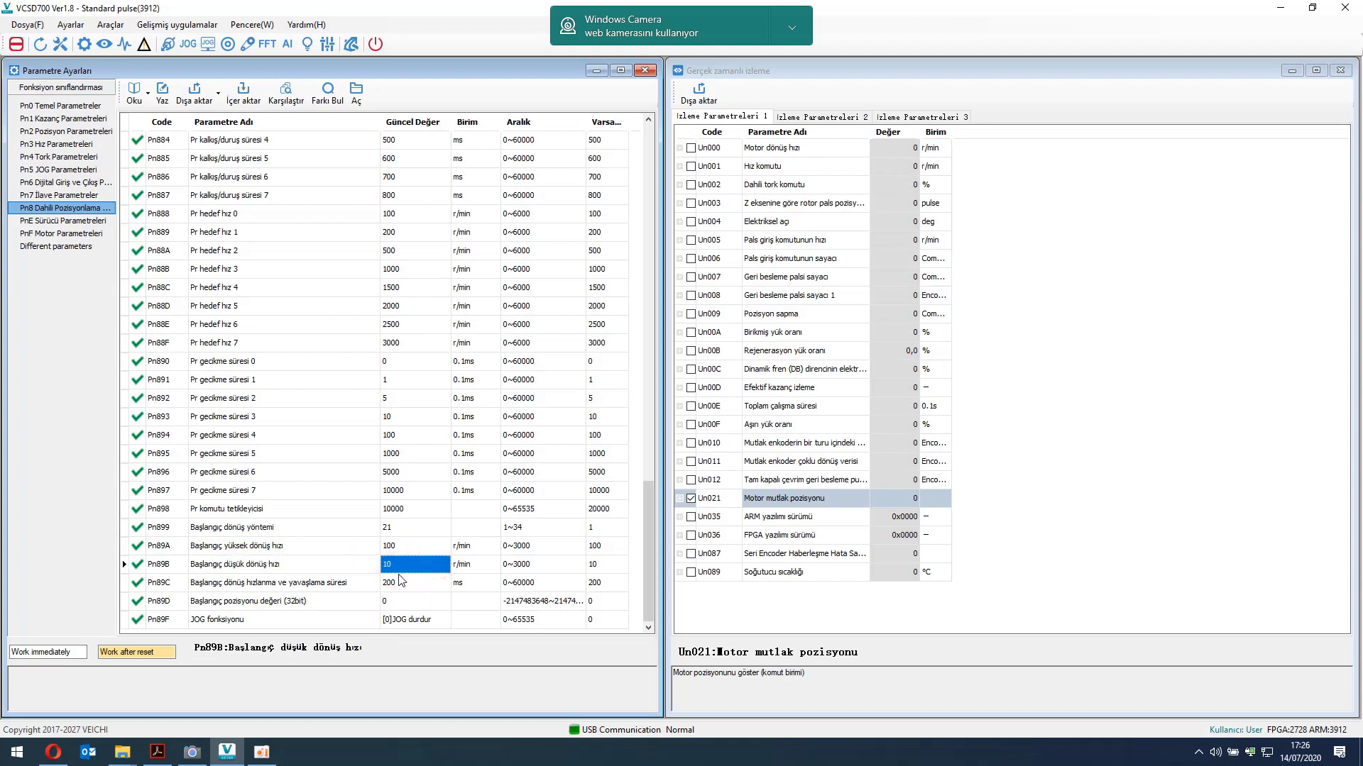
click(384, 579)
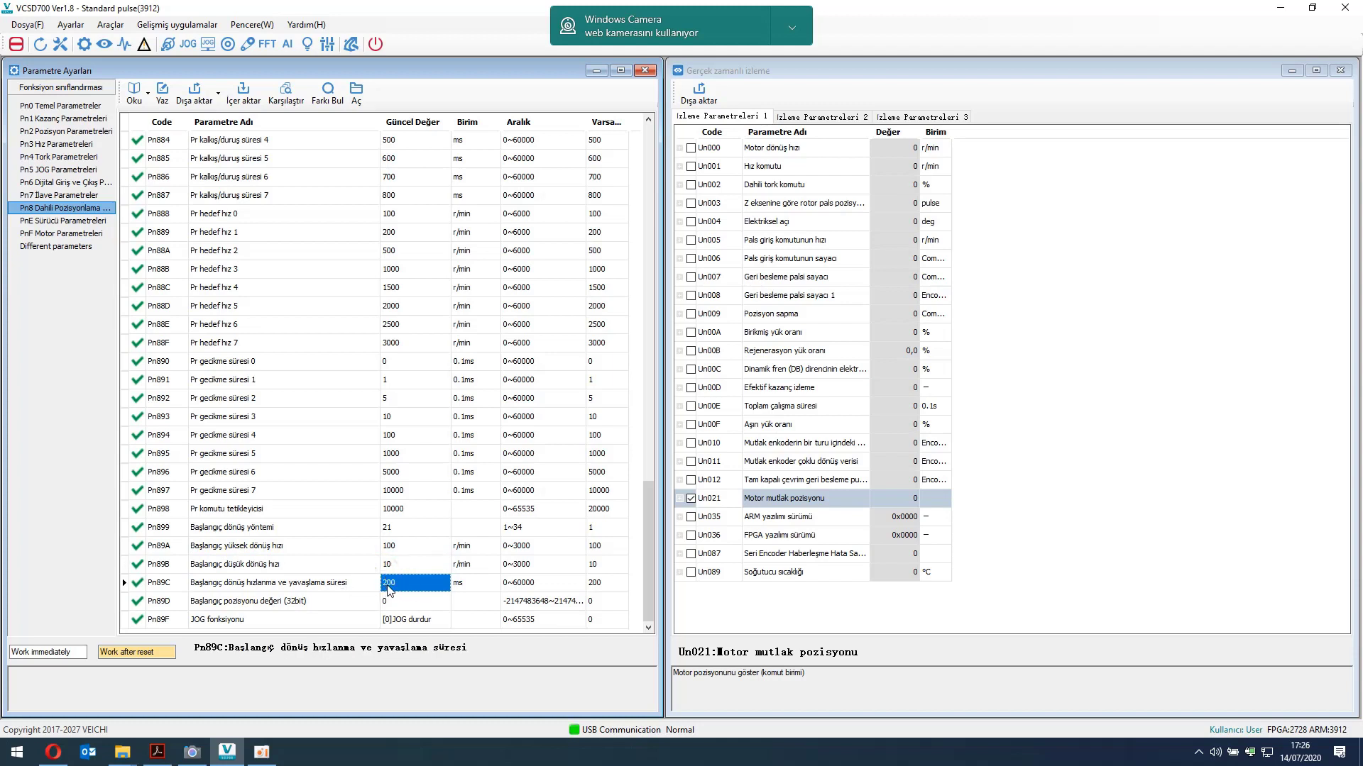
click(350, 583)
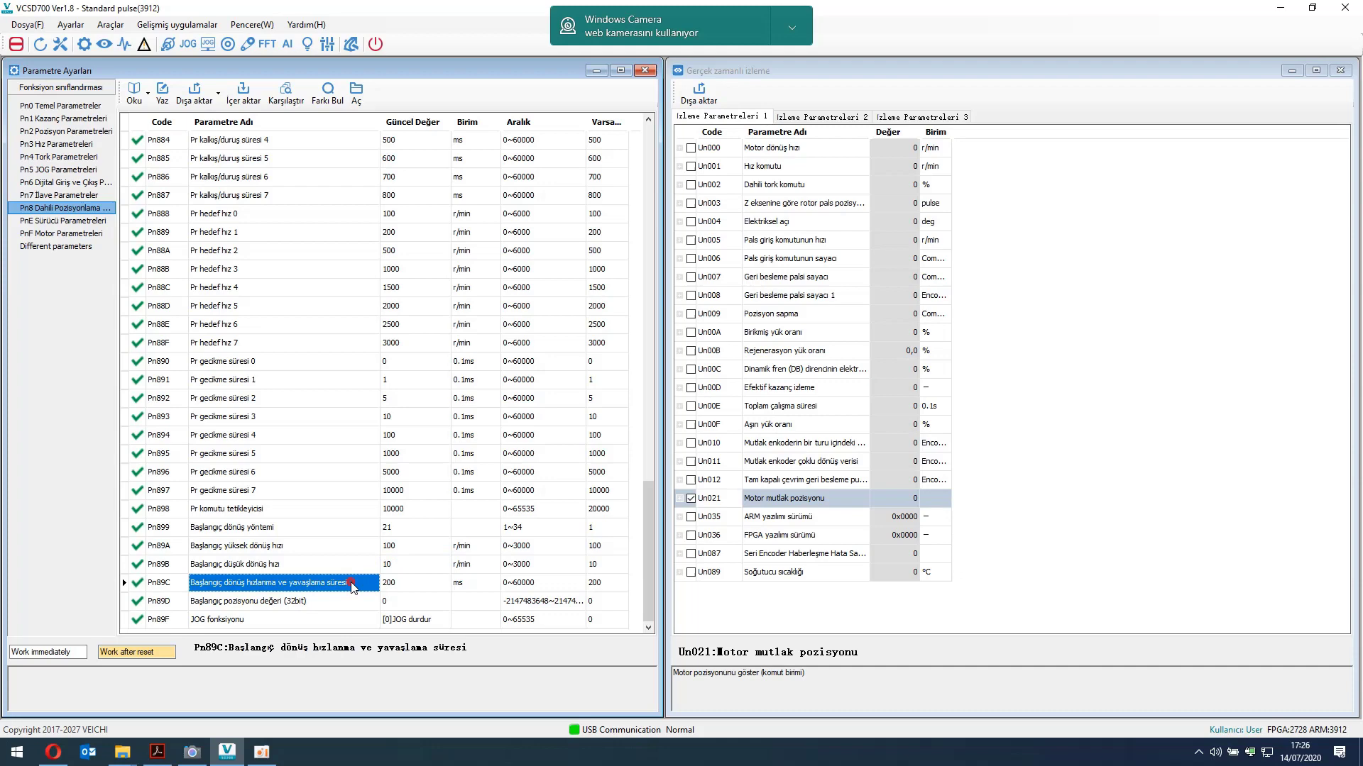
click(391, 583)
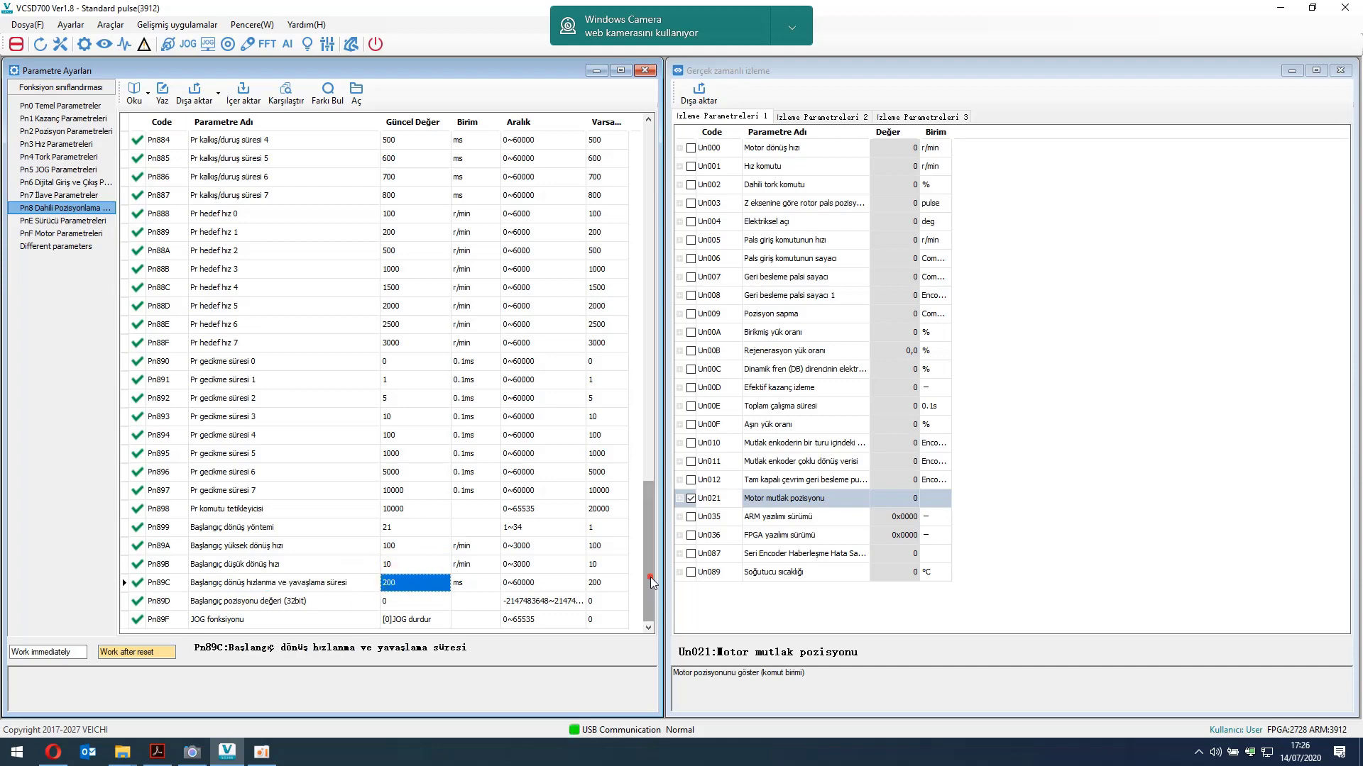
Examine the position equalization value applied after the home point is found (Pn802) in the Pn8 internal positioning parameters.
drag(650, 591, 649, 172)
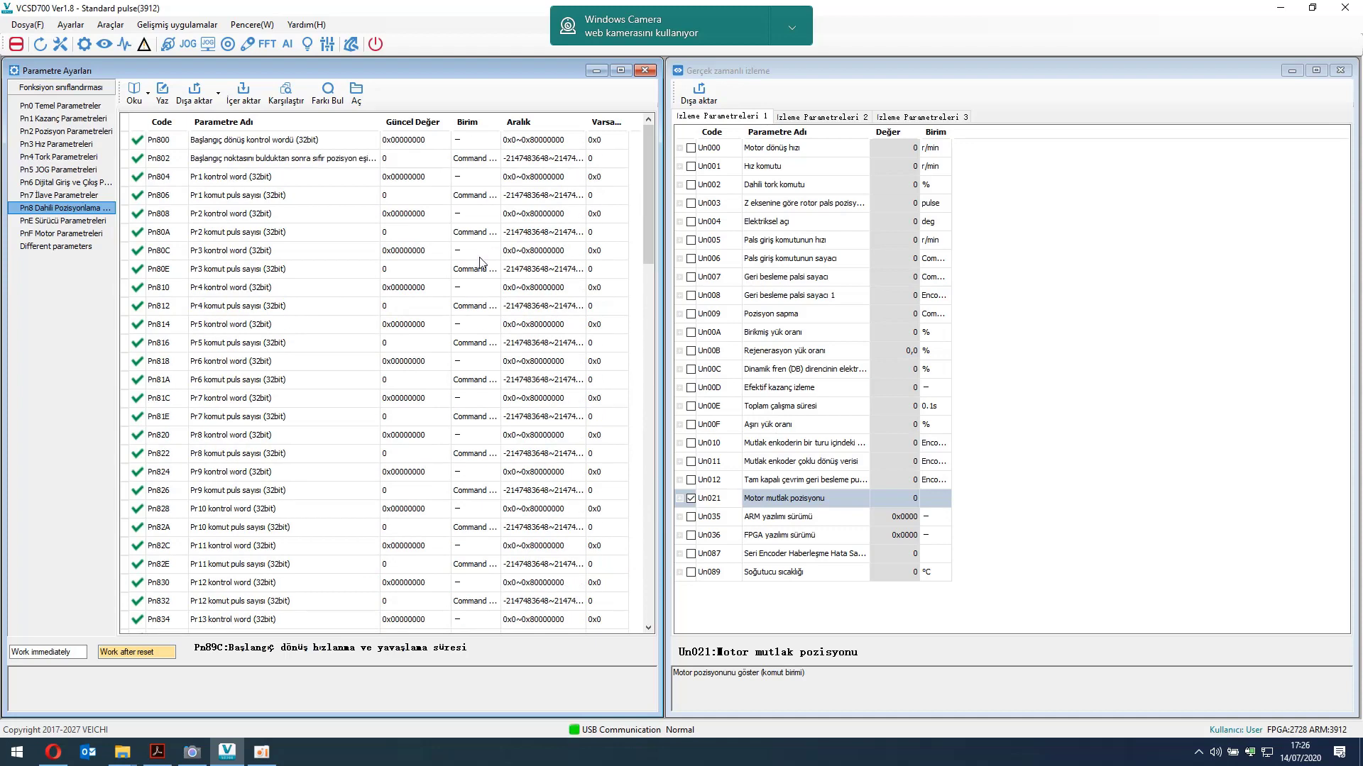
click(308, 159)
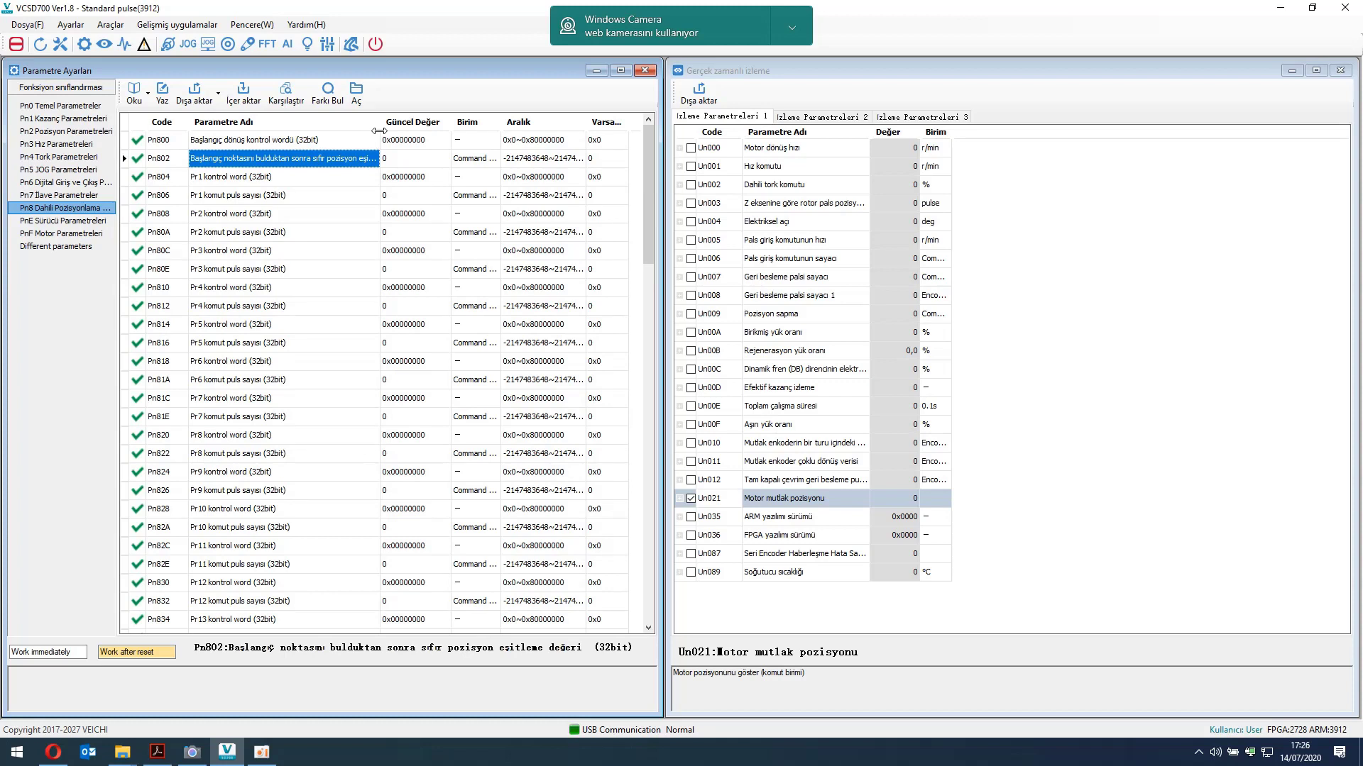
click(174, 159)
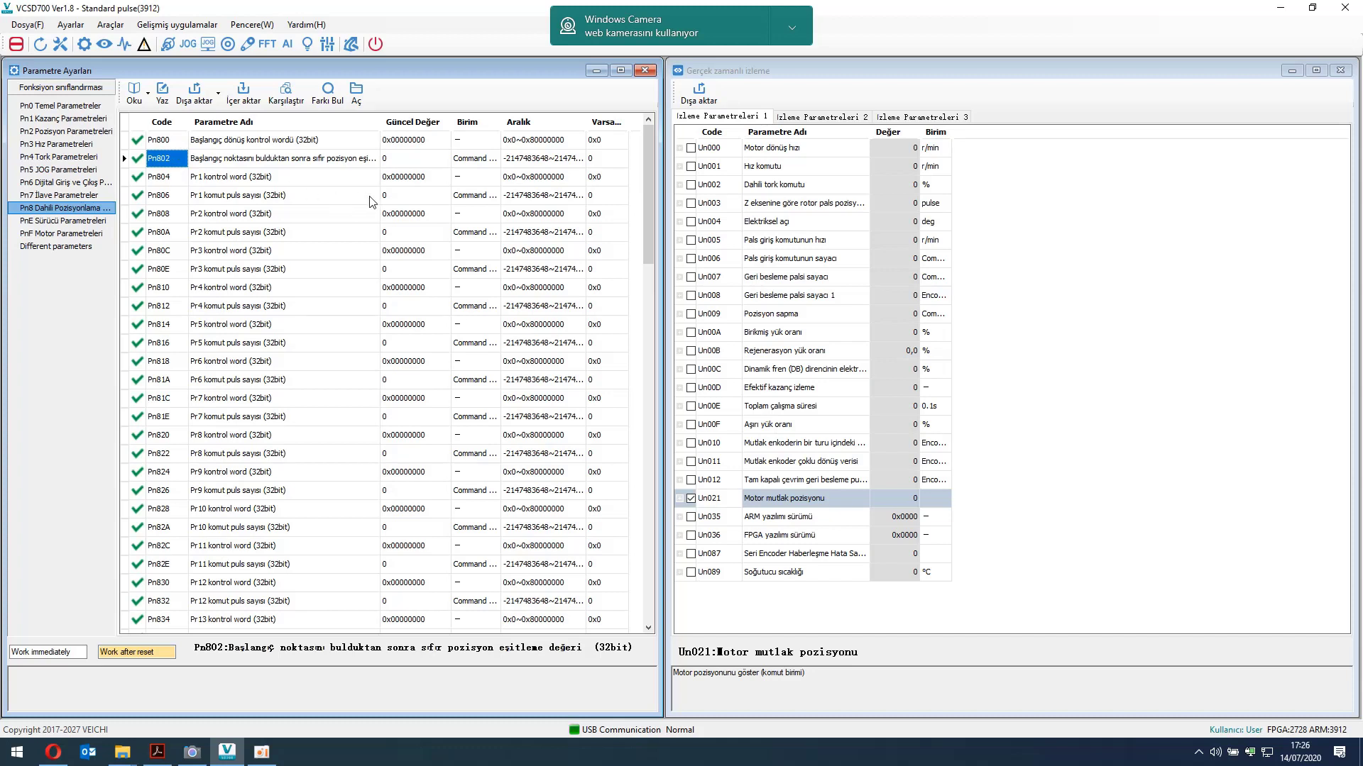
click(419, 159)
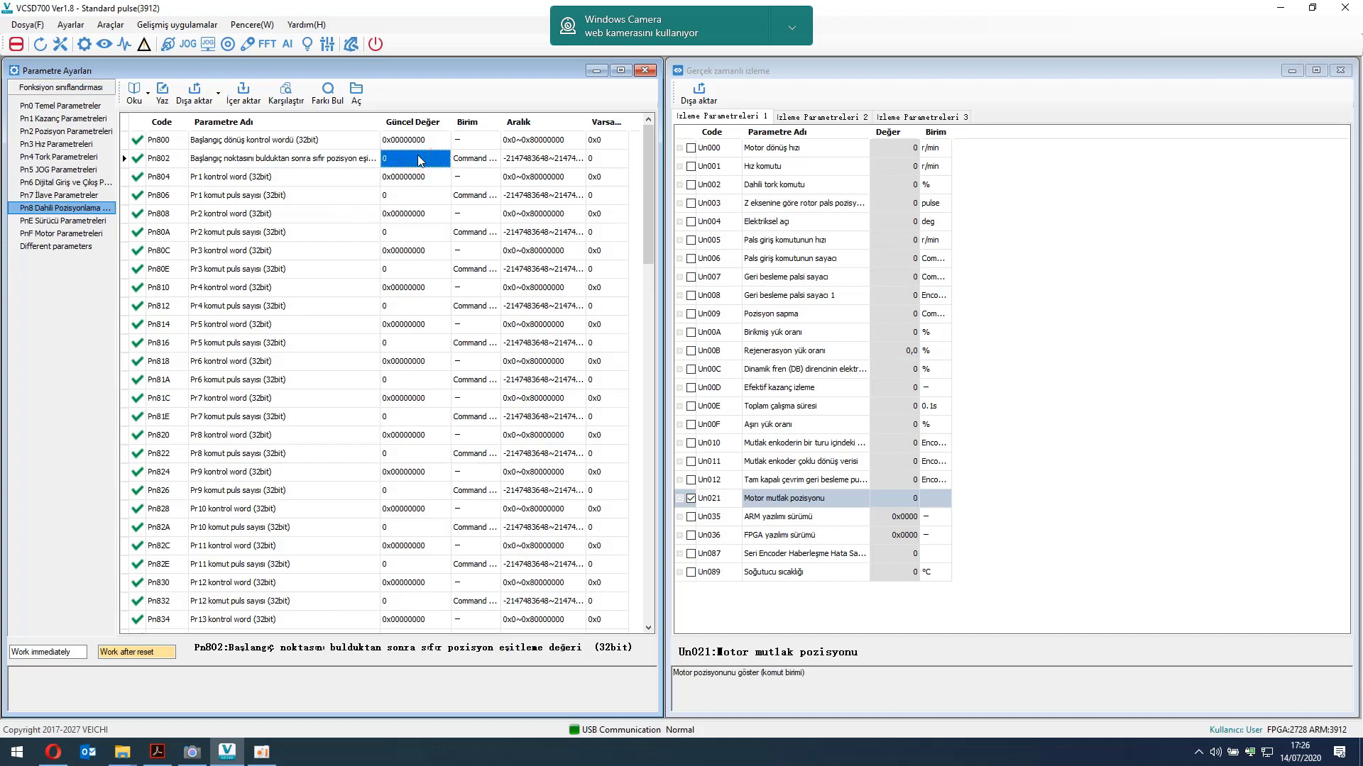
click(398, 160)
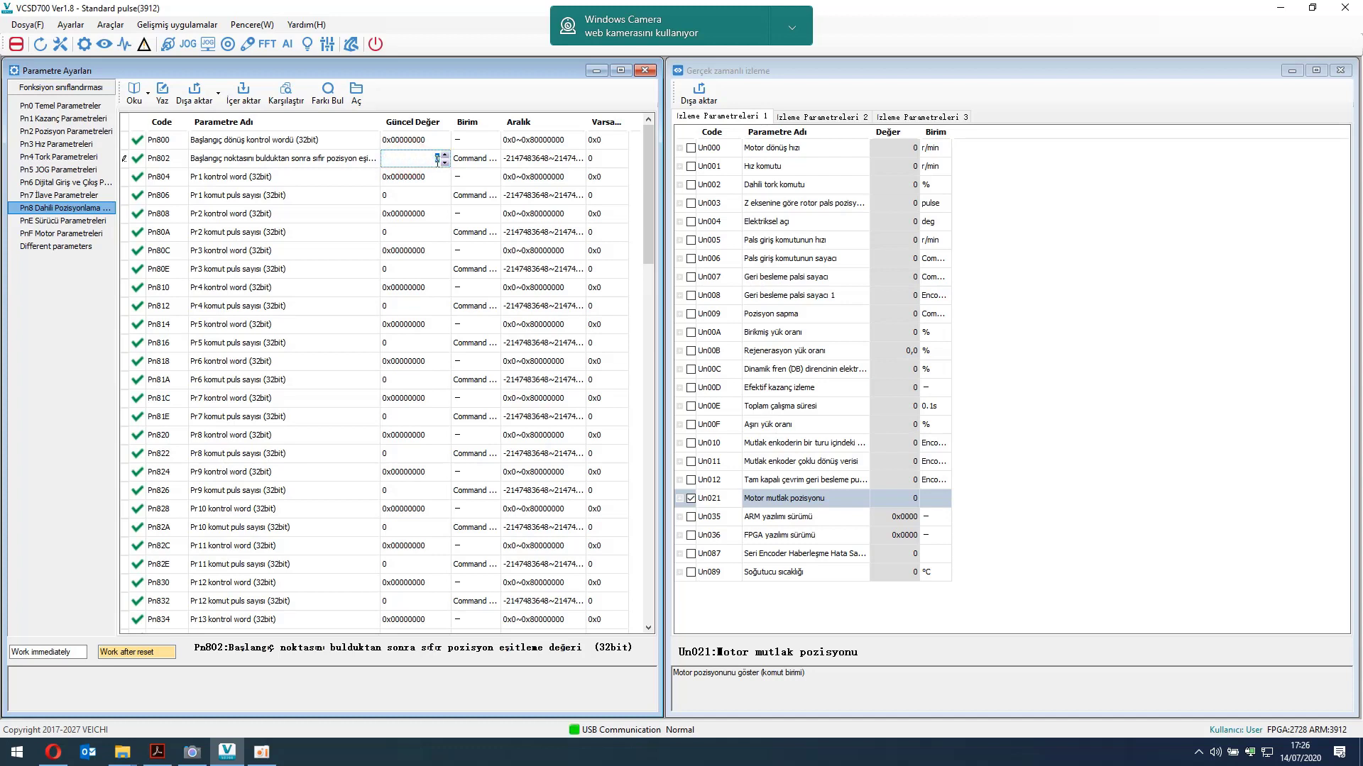
click(347, 159)
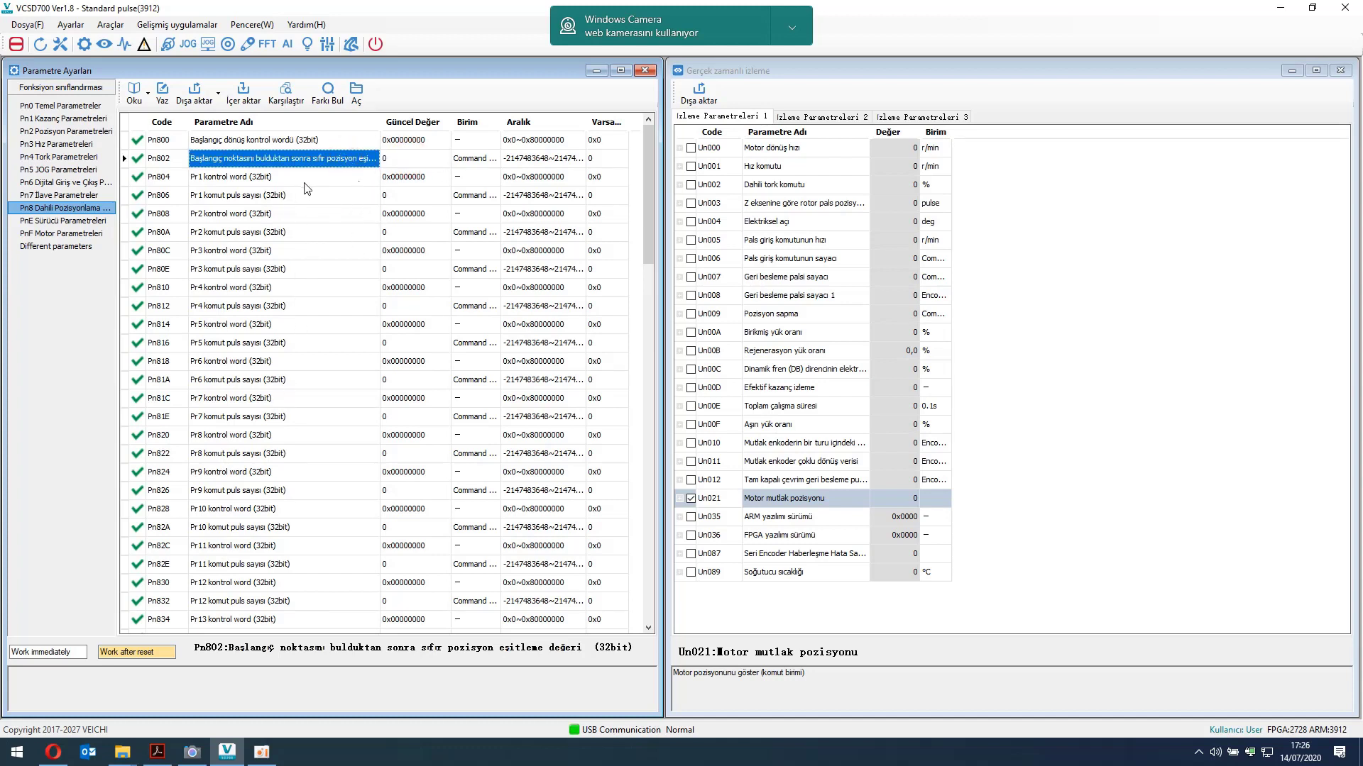
click(403, 159)
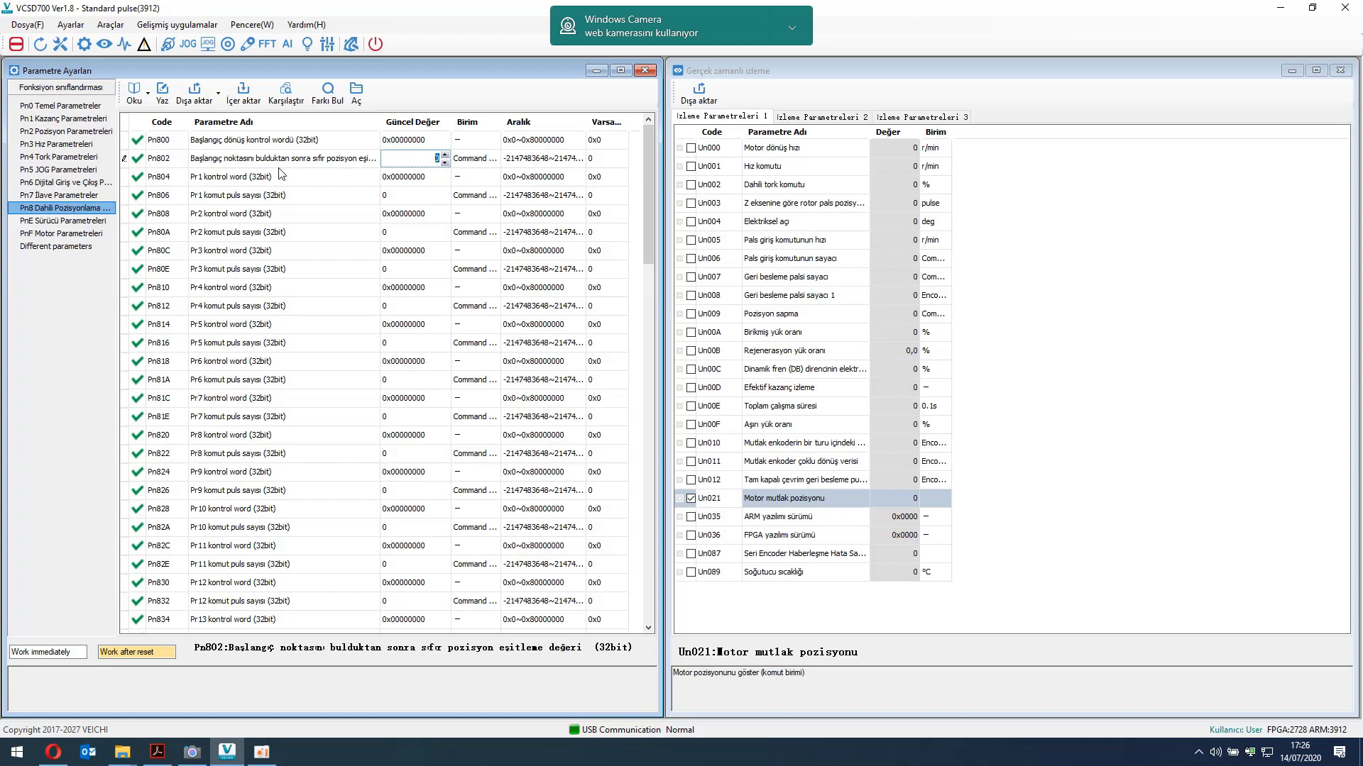
click(426, 179)
click(416, 160)
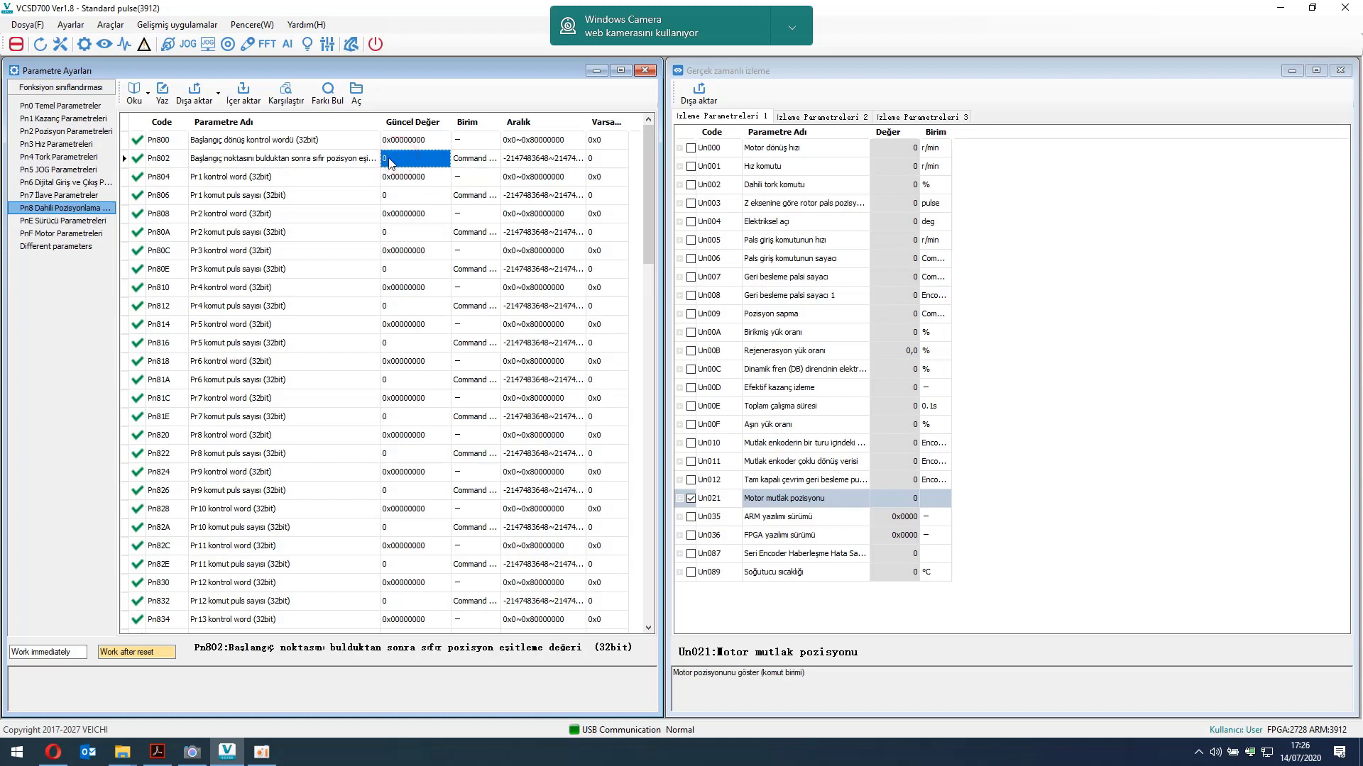
Examine the homing control word (Pn800) and the Pr1 and Pr2 control words and command pulse counts (Pn804 to Pn80A).
click(178, 145)
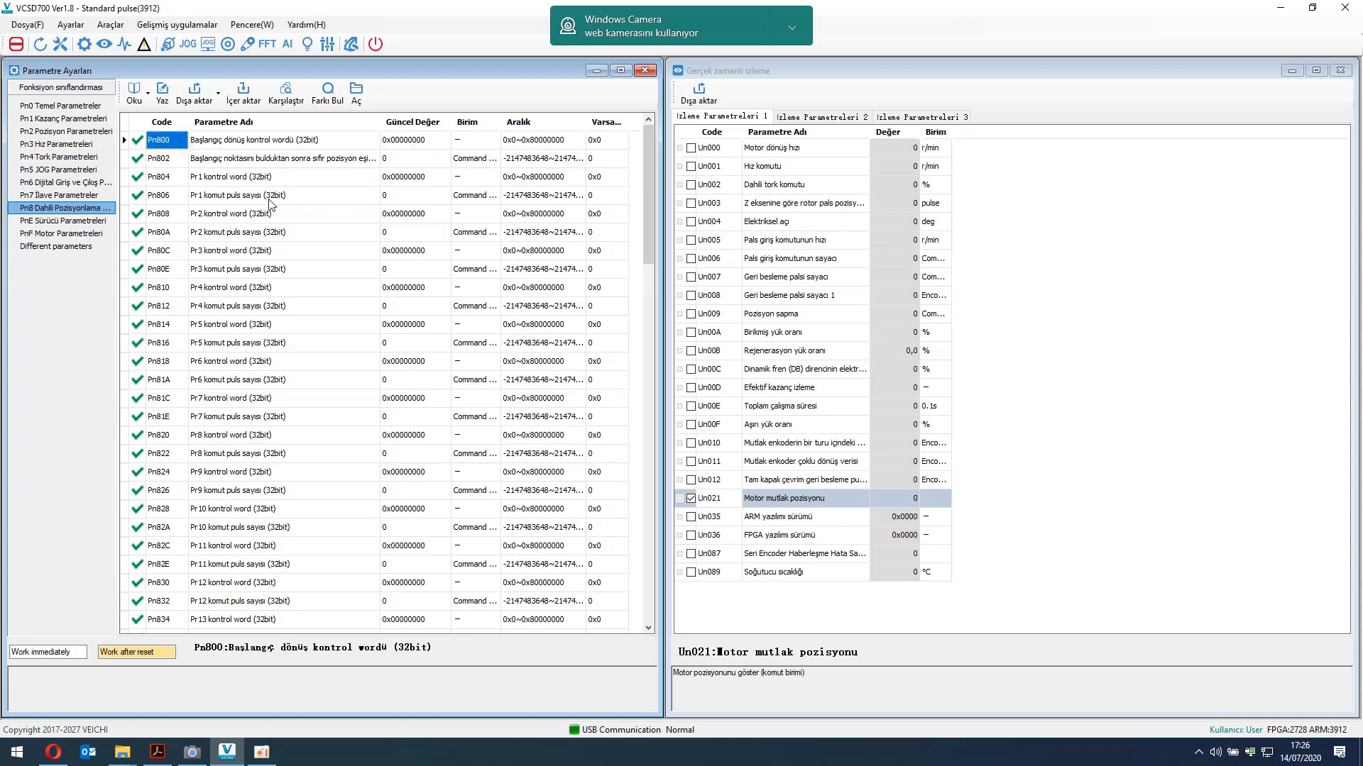
click(222, 182)
click(415, 176)
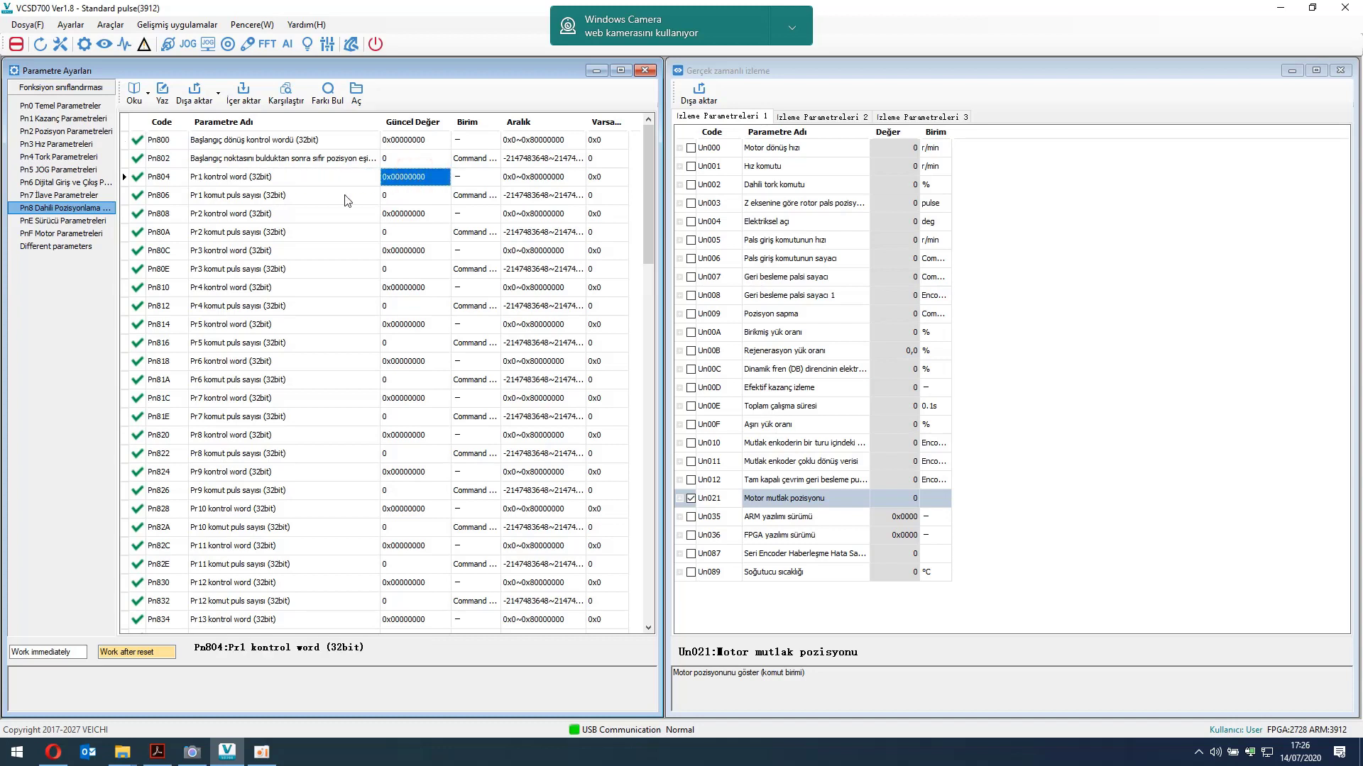
click(387, 196)
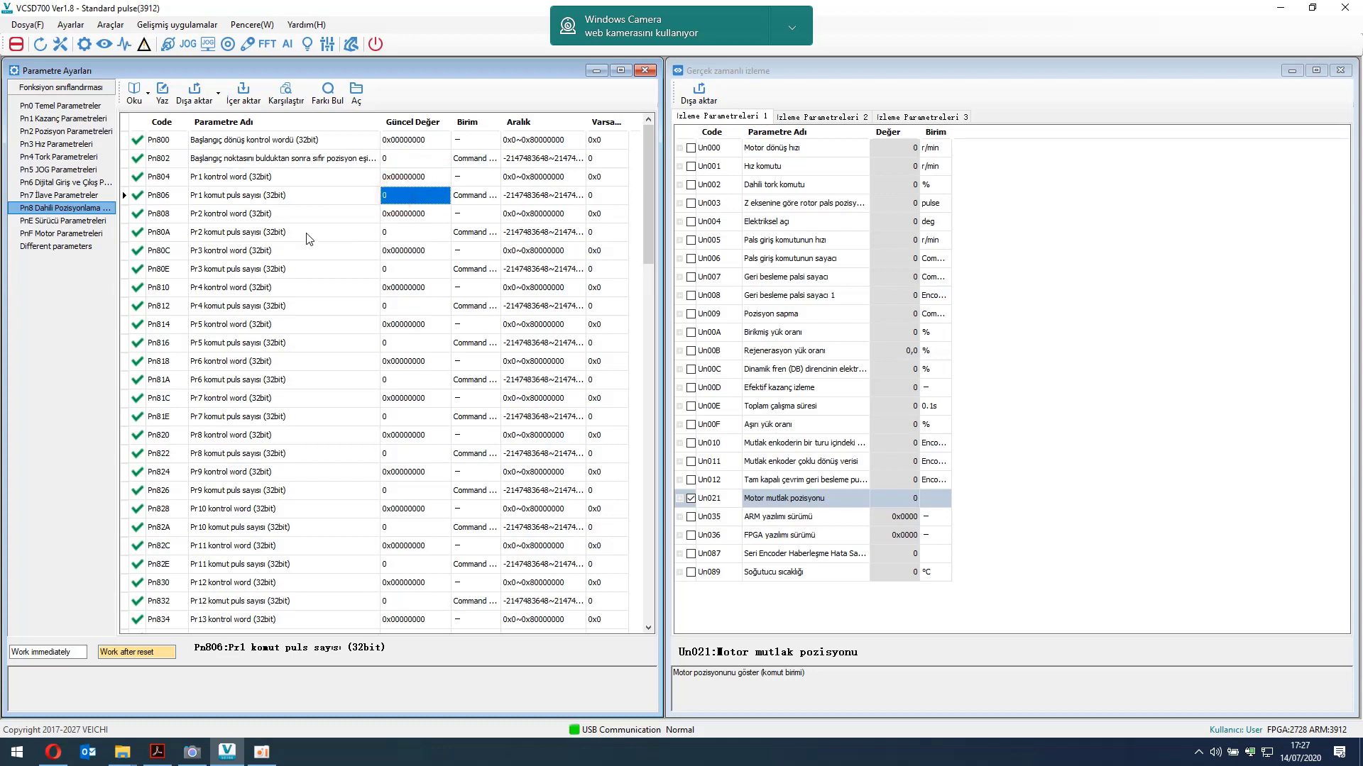
click(291, 215)
click(389, 217)
click(413, 232)
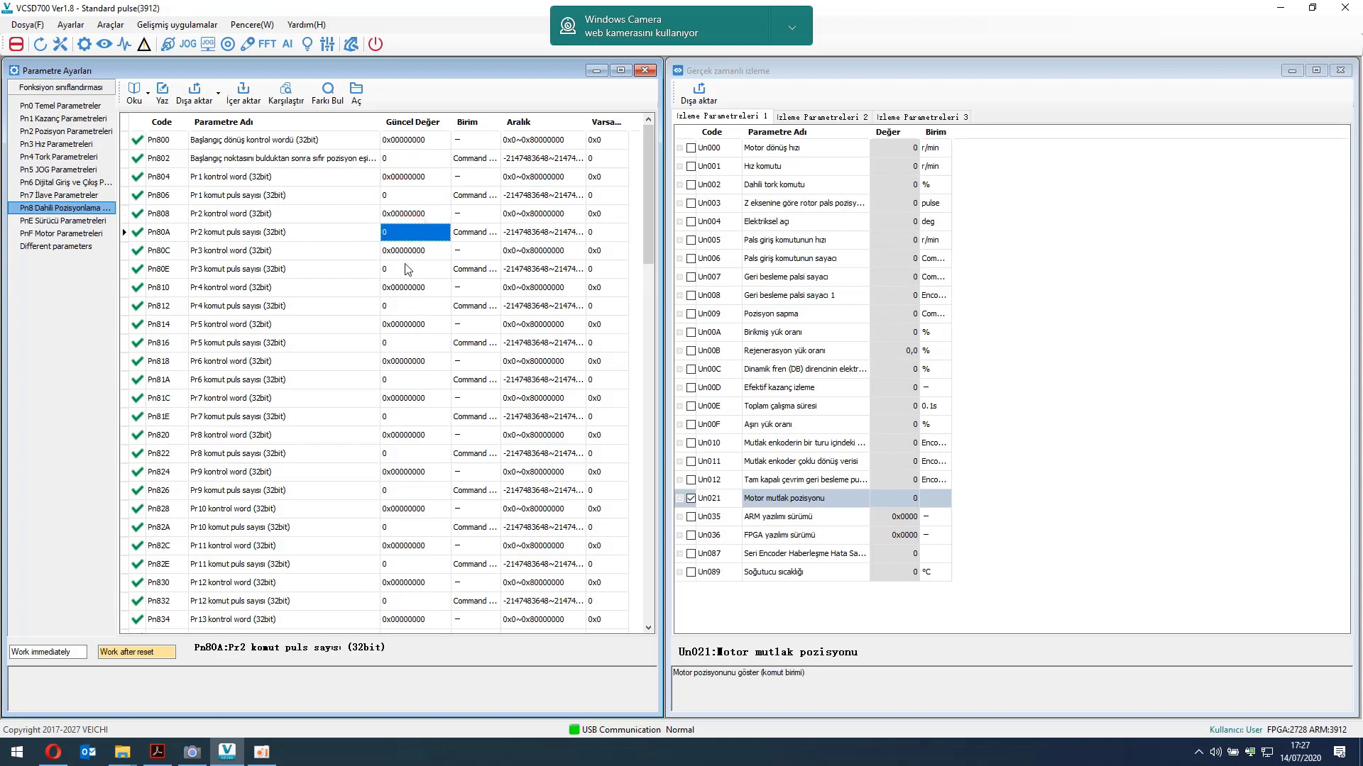
click(408, 231)
click(390, 178)
click(394, 195)
click(393, 213)
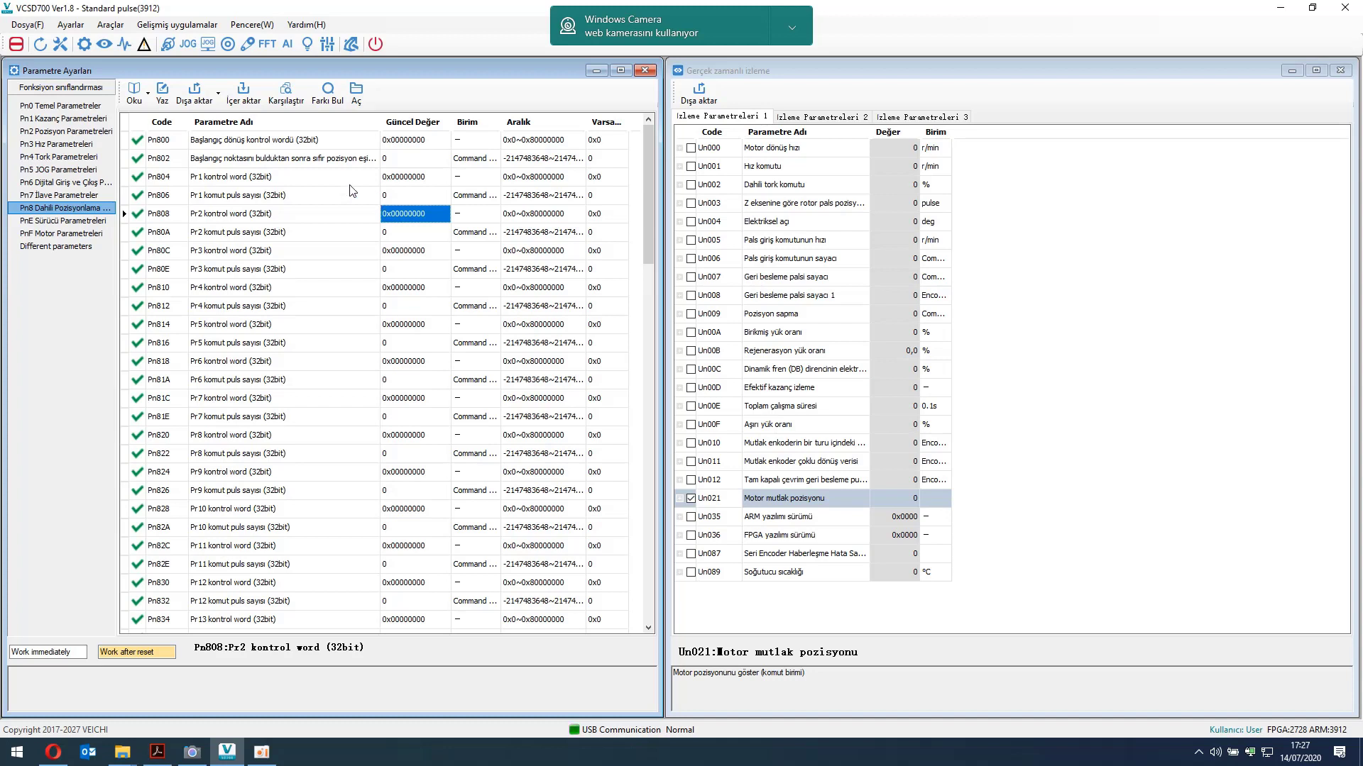
click(313, 178)
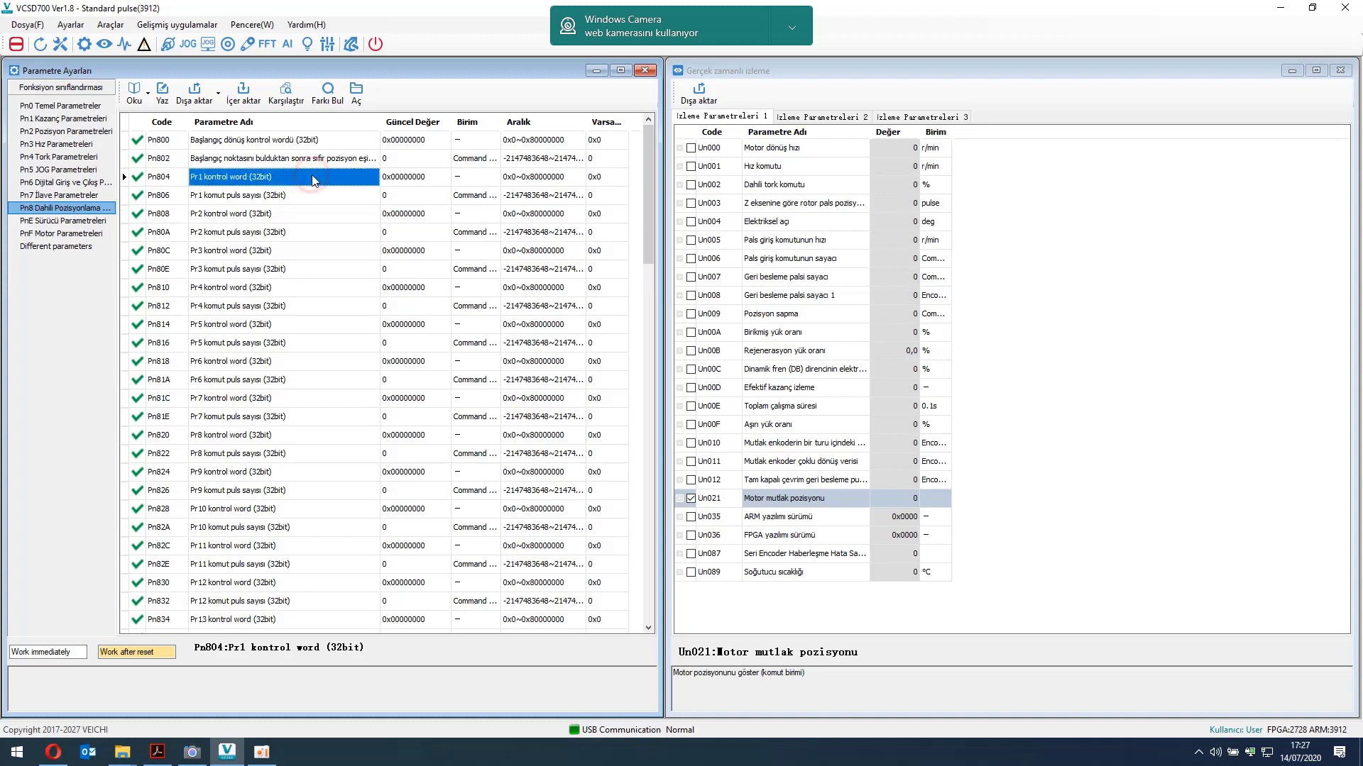
Set field A of the homing control word (Pn800) to option [1] Başlangıca döndükten sonra and write it to the drive.
click(226, 141)
click(417, 142)
double_click(417, 141)
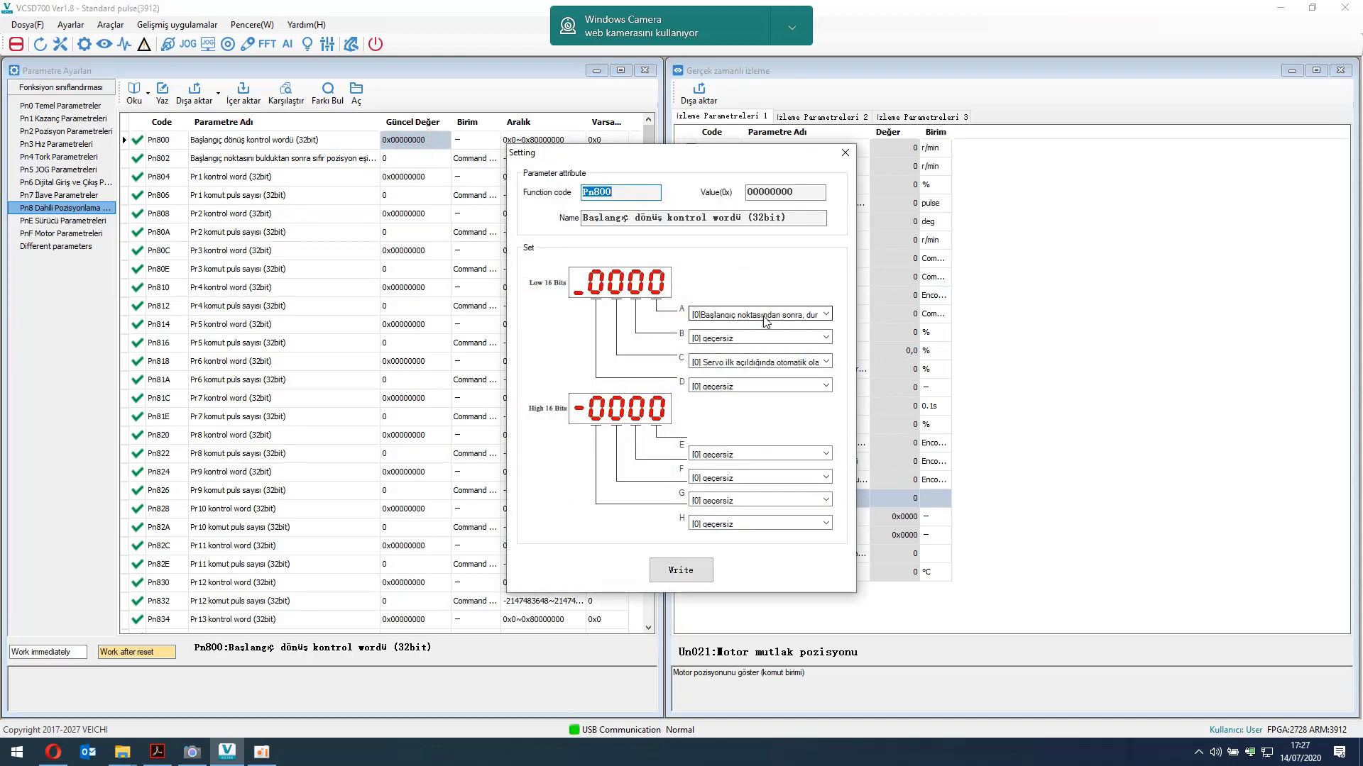
click(802, 318)
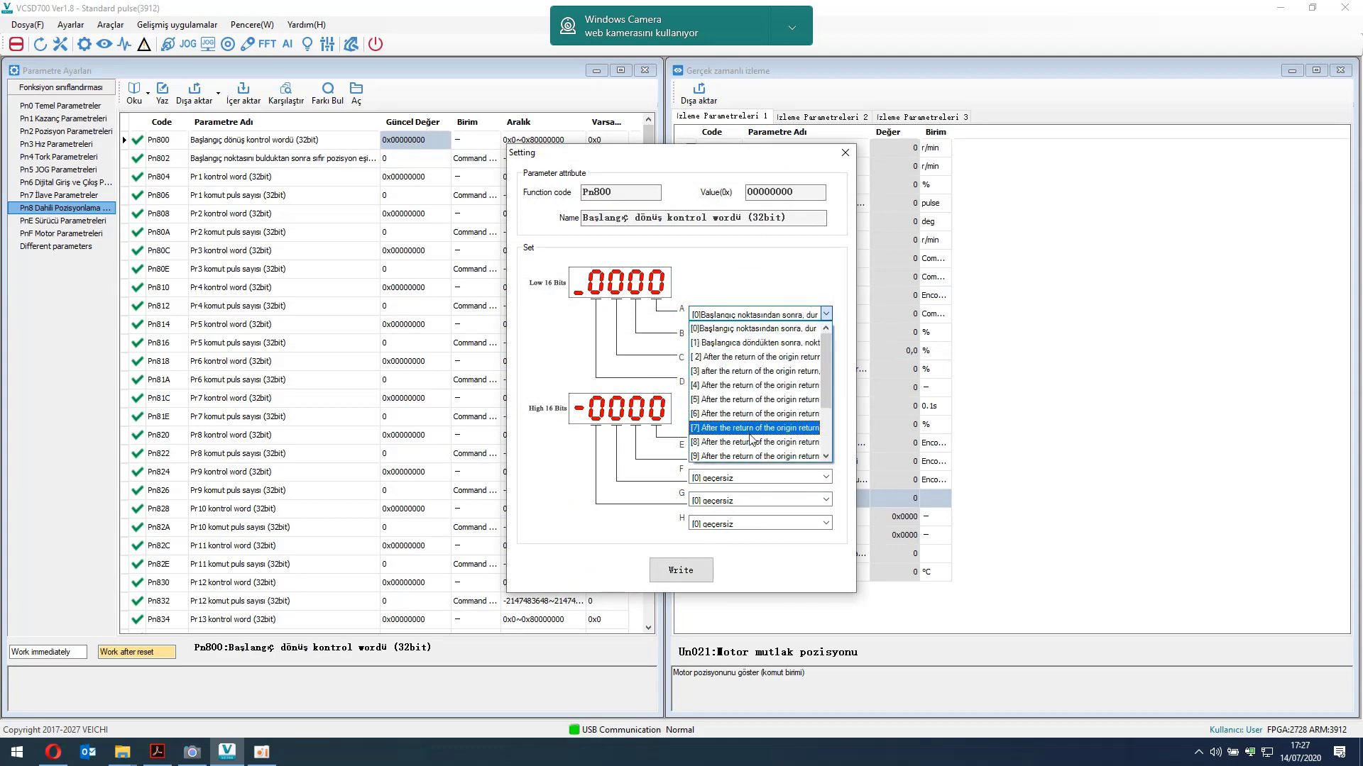
scroll(723, 449, down, 1)
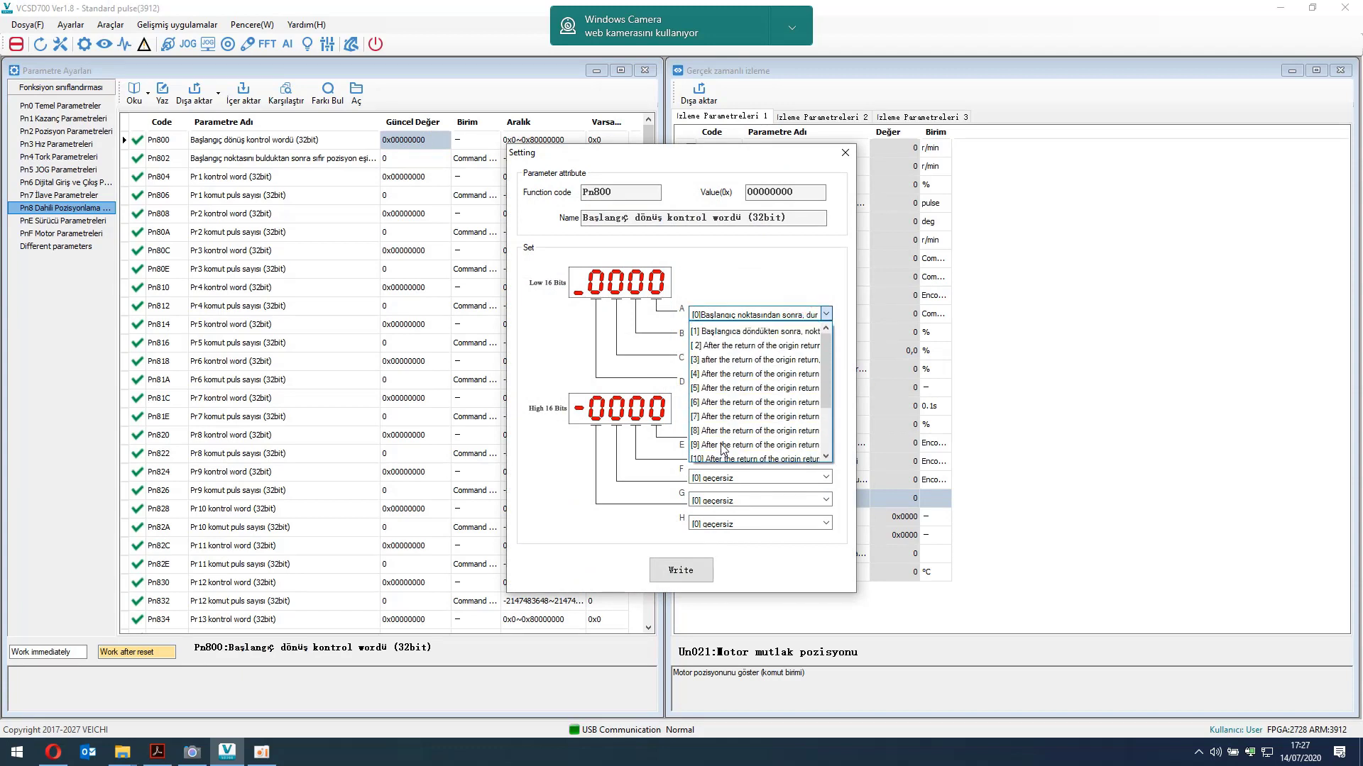
scroll(757, 346, up, 1)
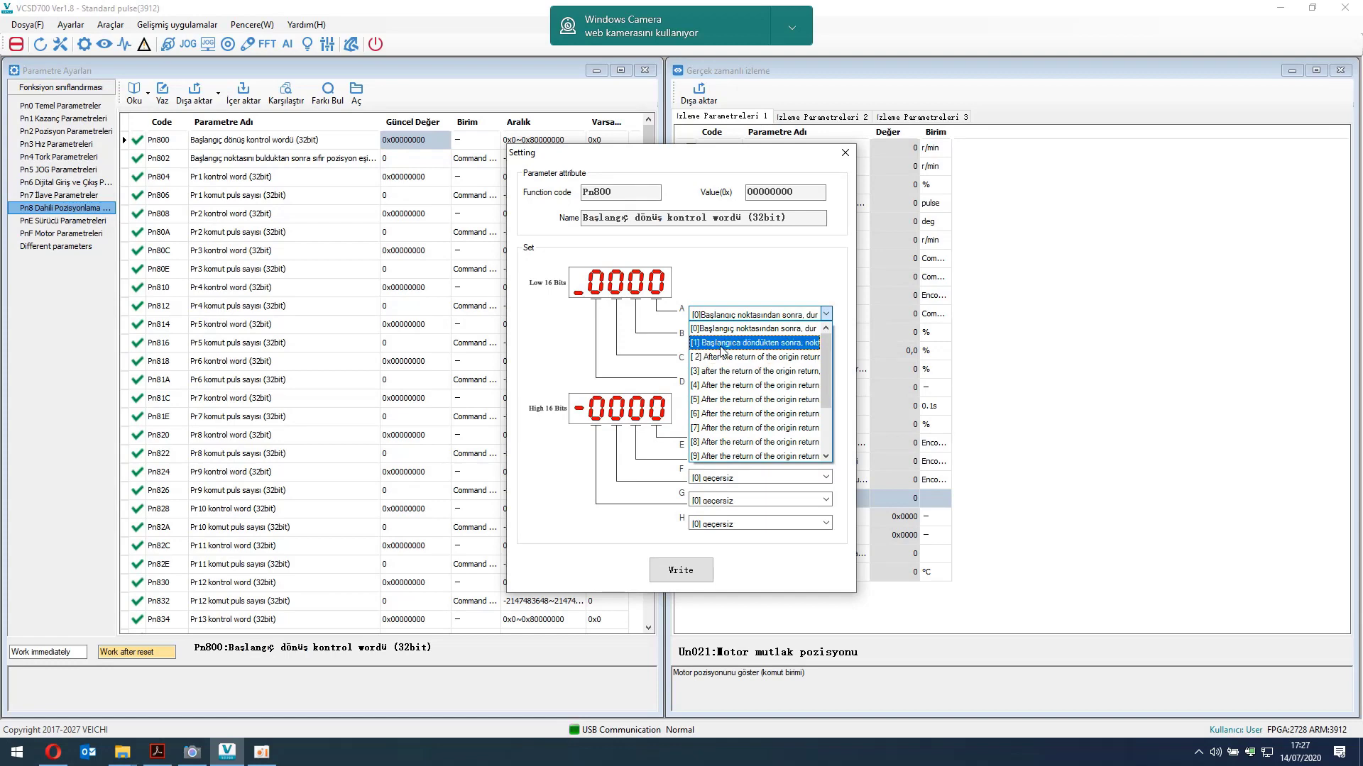
click(722, 346)
click(668, 565)
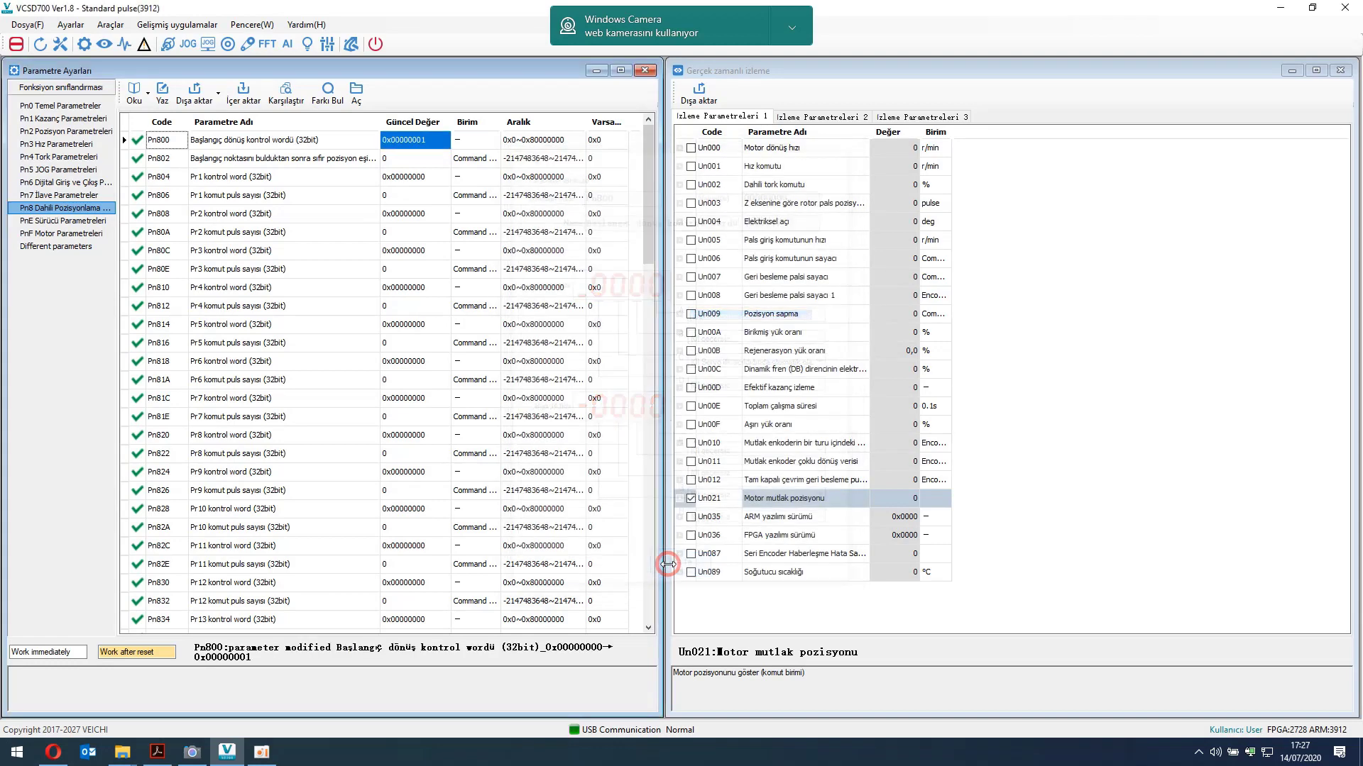
Review the Pr1 control word (Pn804) and Pr1 command pulse count (Pn806).
click(338, 179)
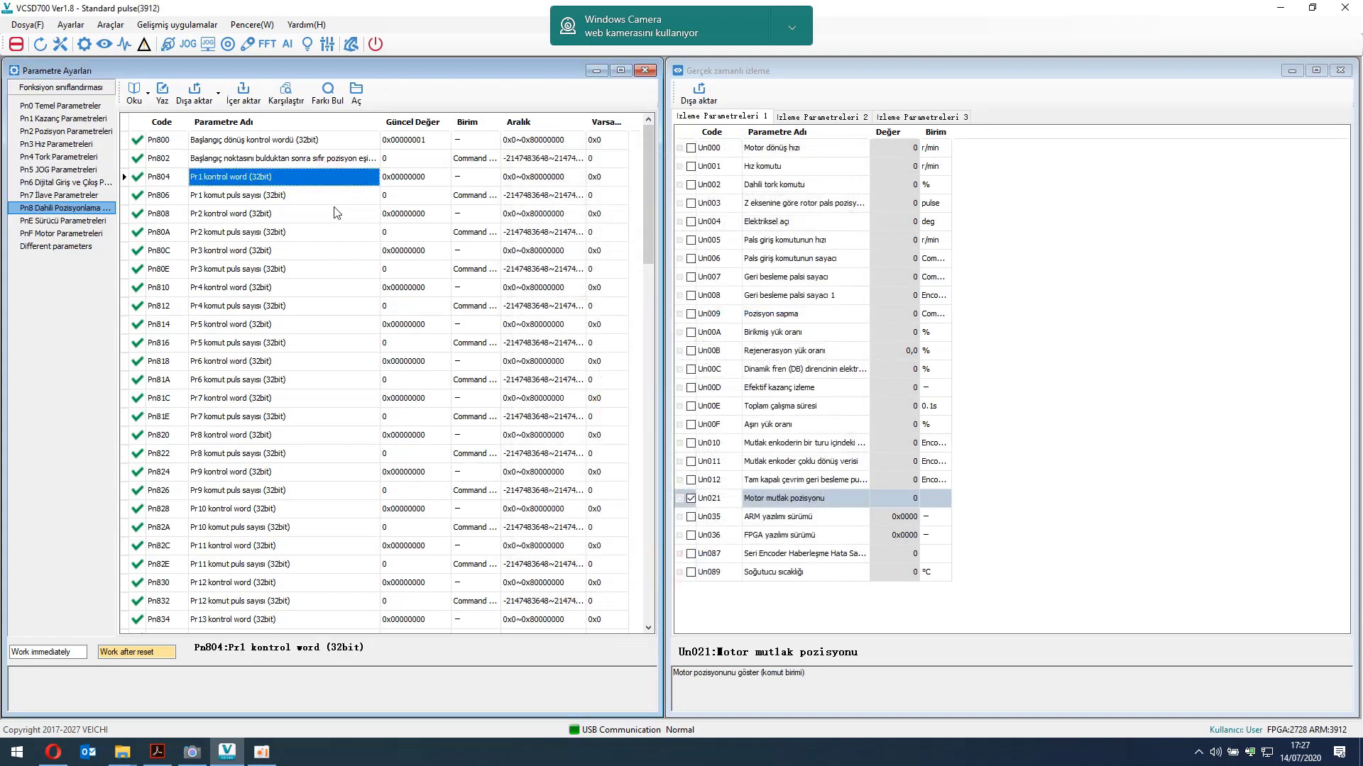
click(391, 193)
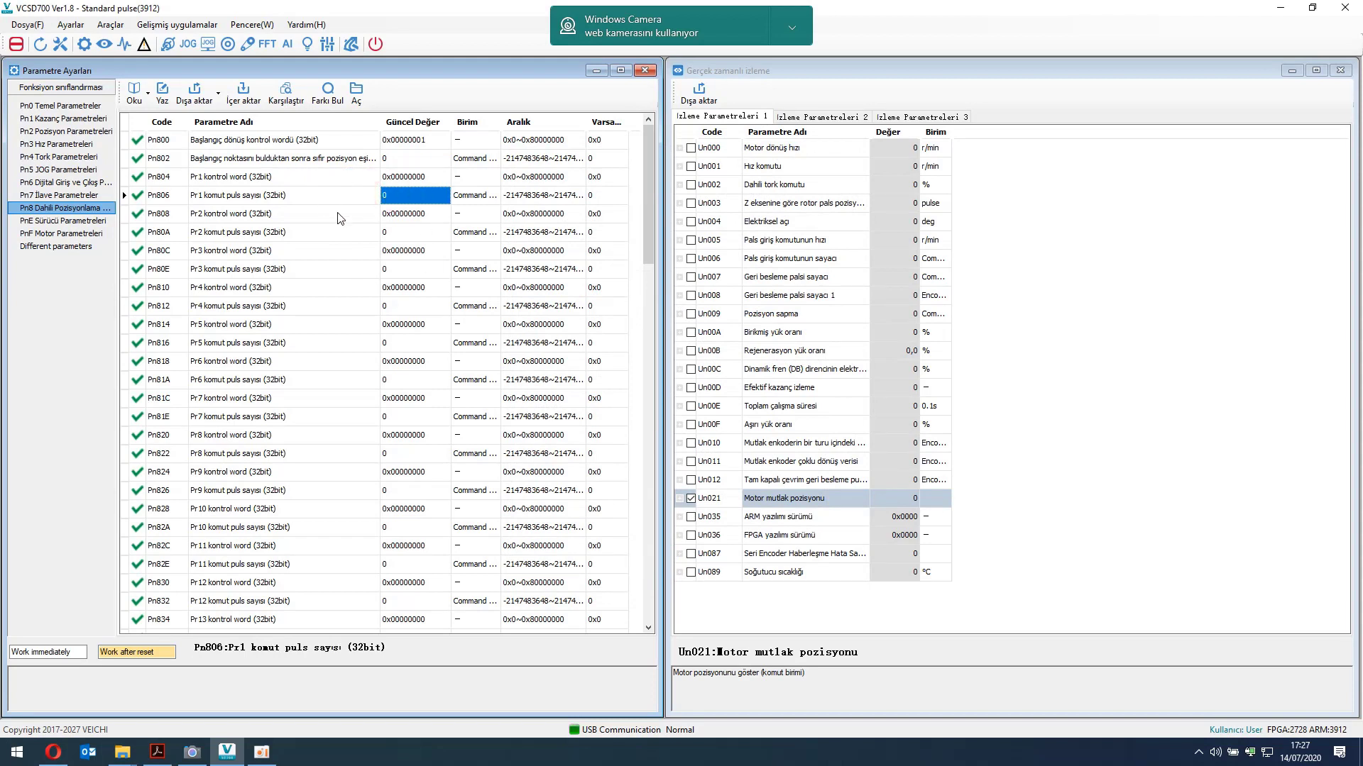
click(363, 178)
click(389, 188)
click(350, 196)
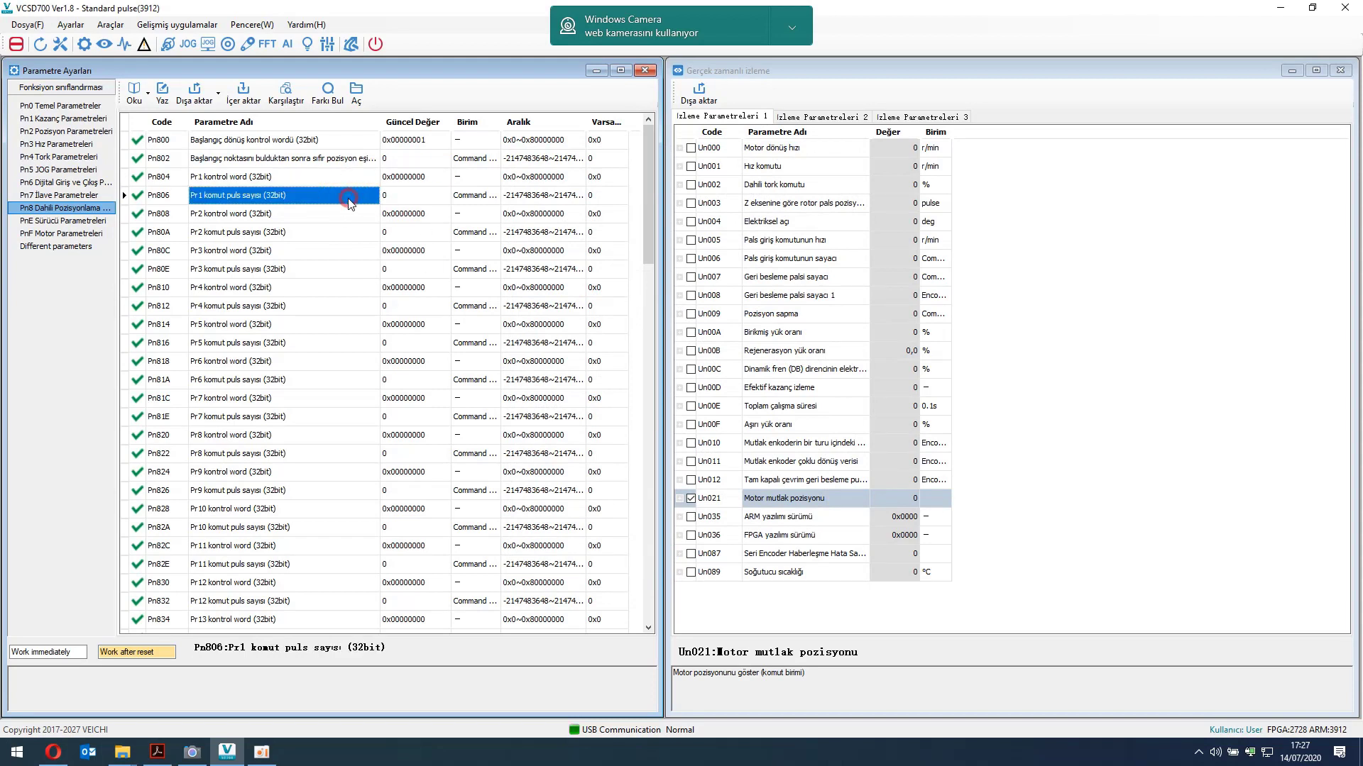
In the Pn800 settings, try option [1] Servo ilk açıldığında otomatik olarak for field C, closing the dialog without writing.
double_click(426, 142)
click(746, 363)
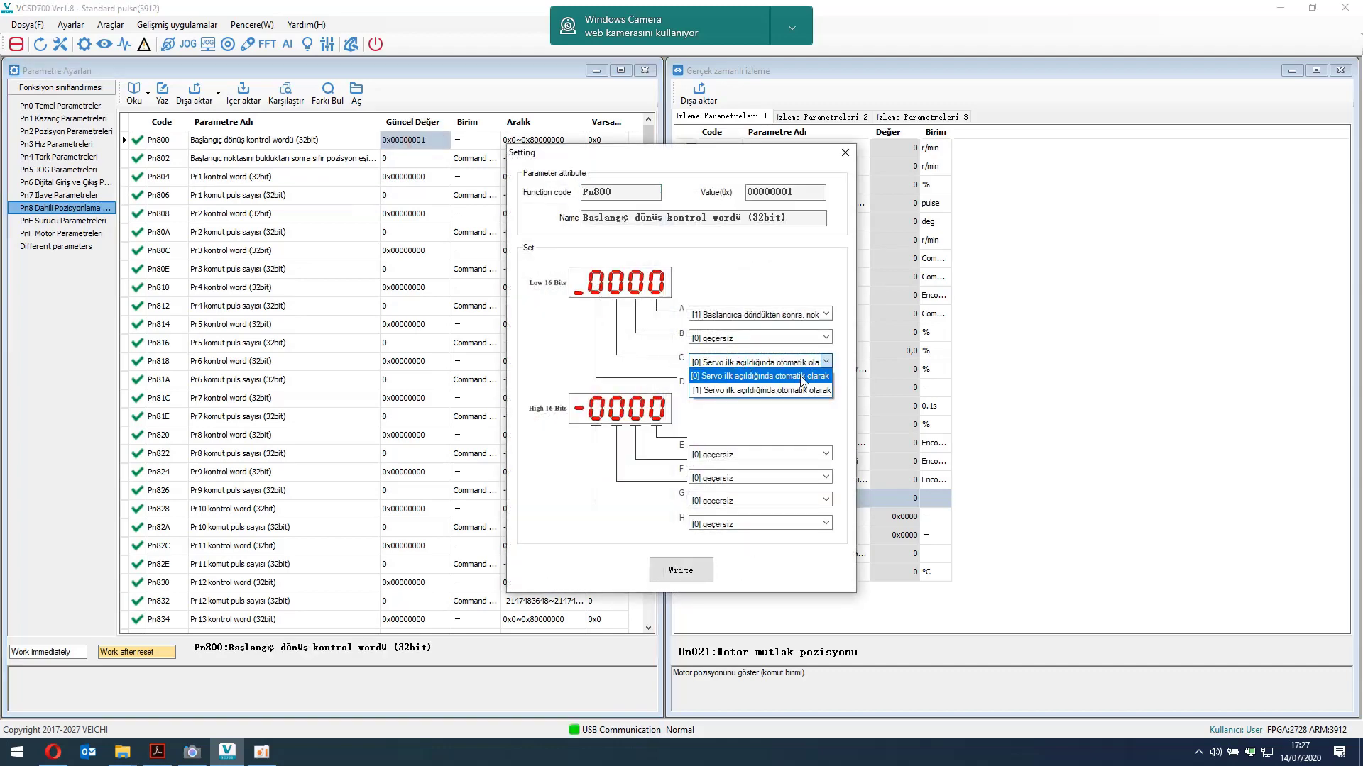
click(762, 391)
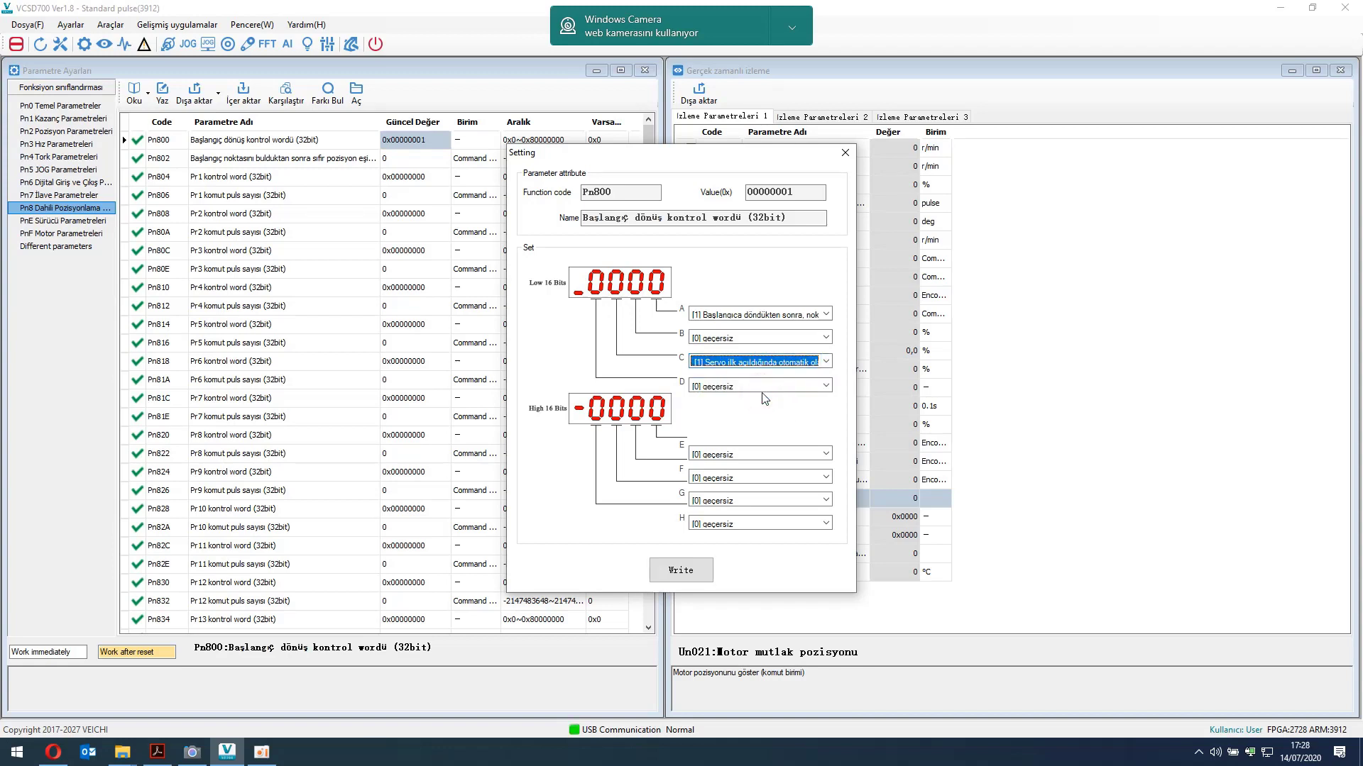
click(844, 154)
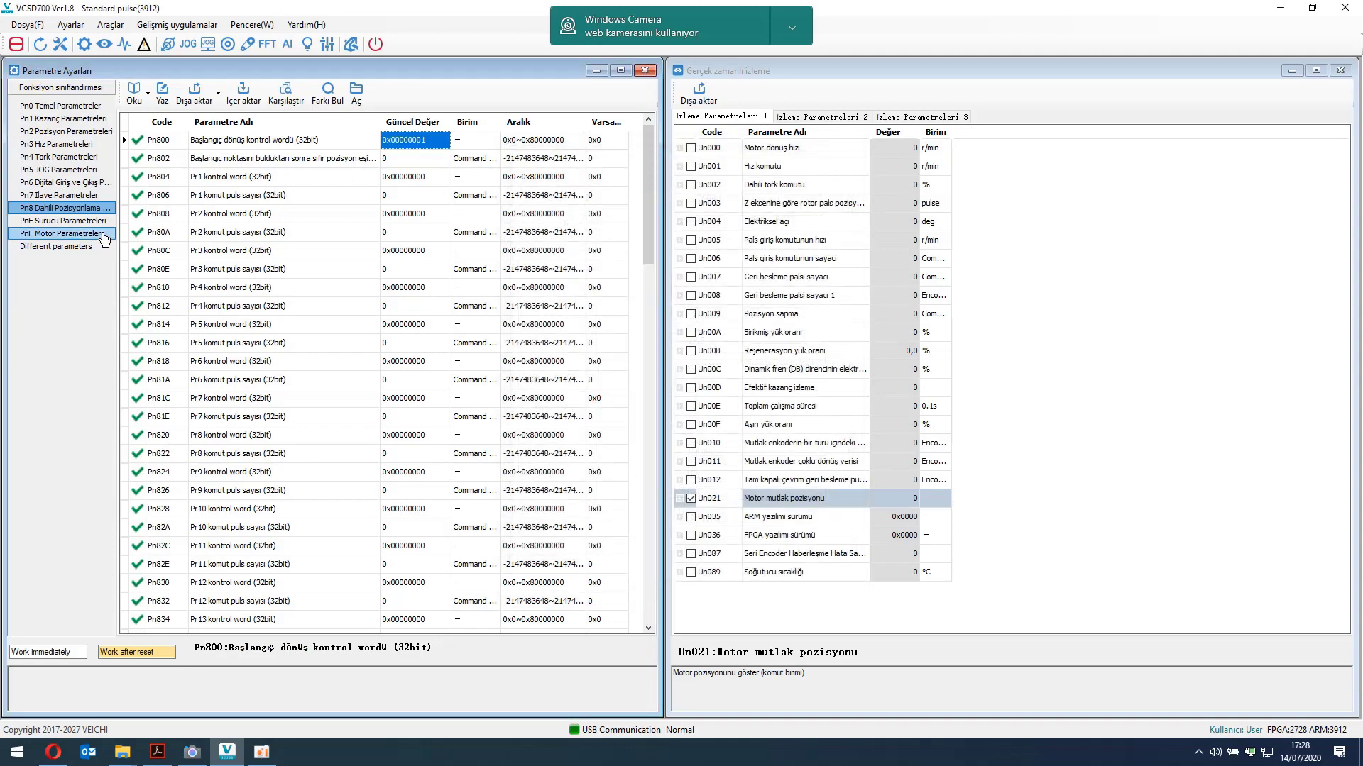
In the Pn2 position parameters, widen the current value column and view the options of Dahili pozisyon komut seçimi (Pn208).
click(65, 133)
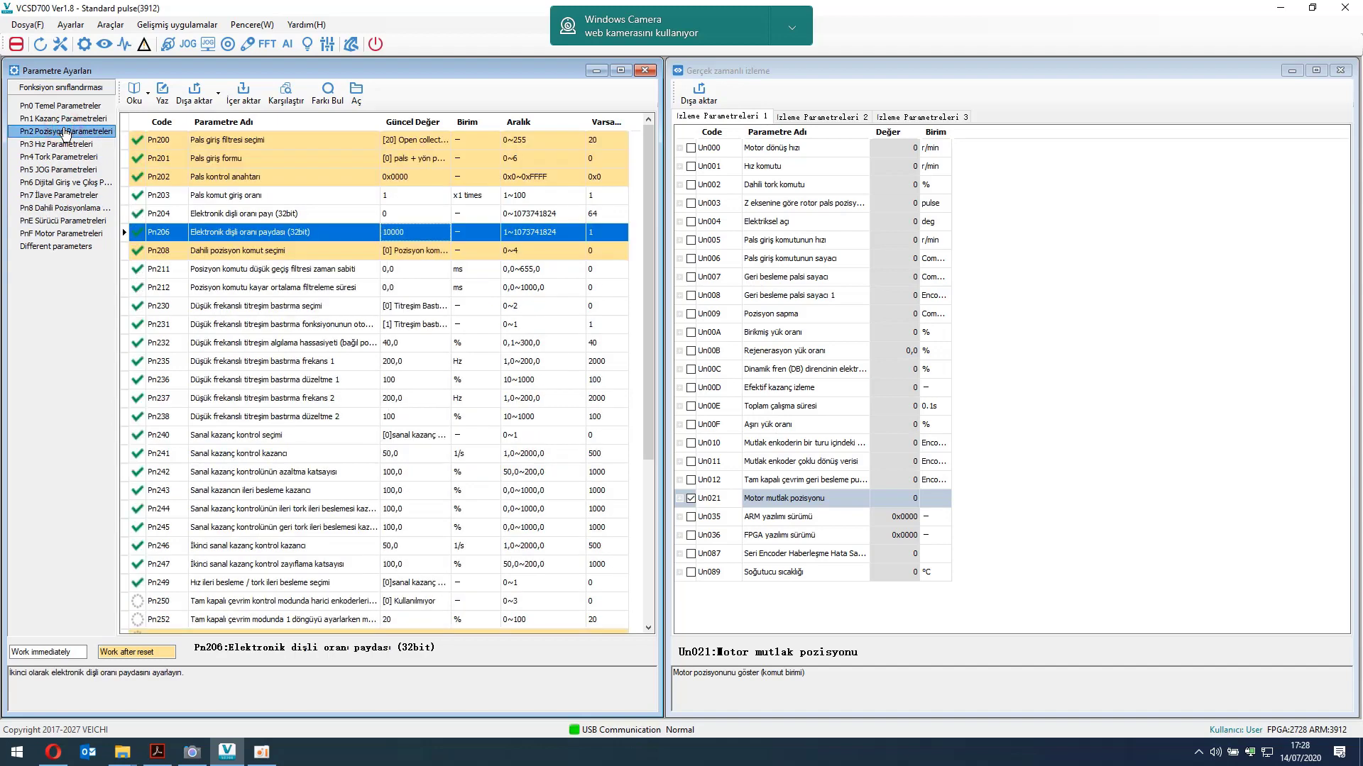
click(198, 257)
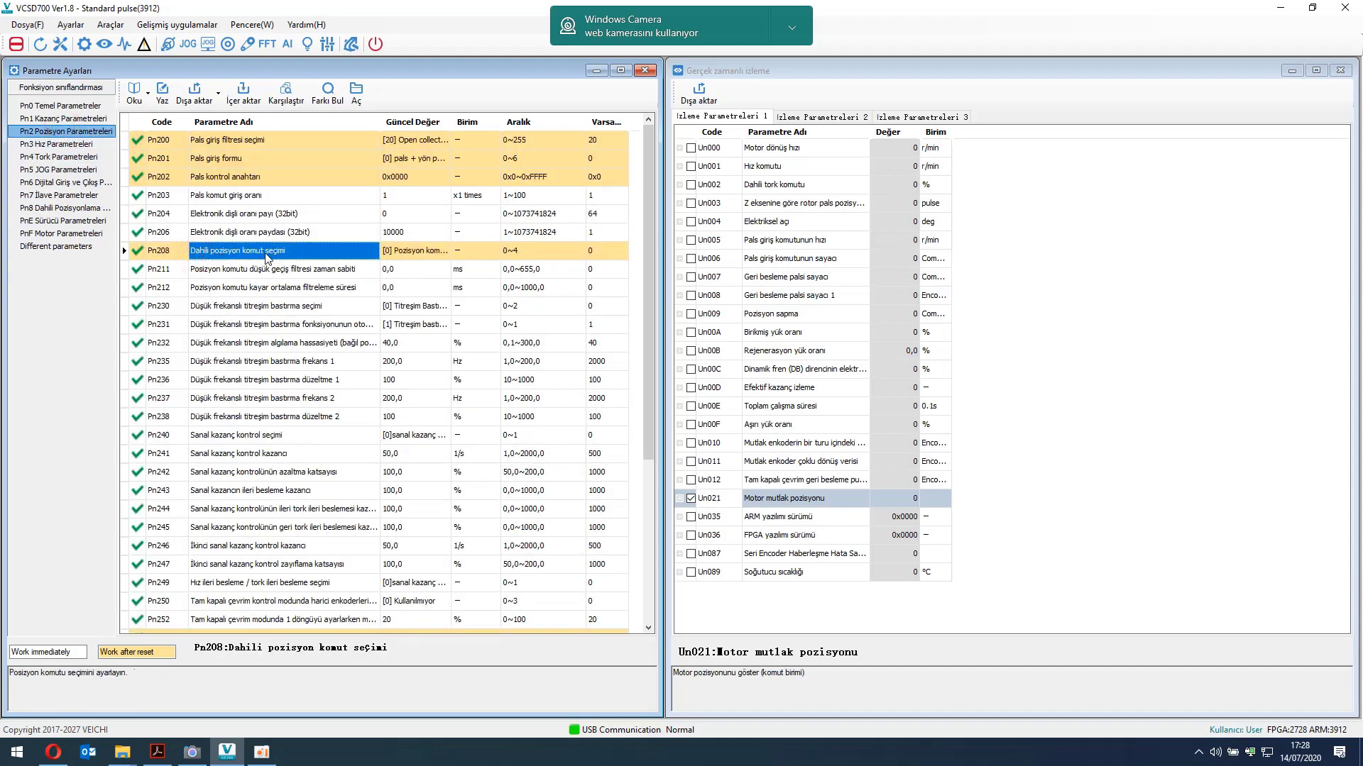
click(395, 258)
drag(451, 122, 576, 122)
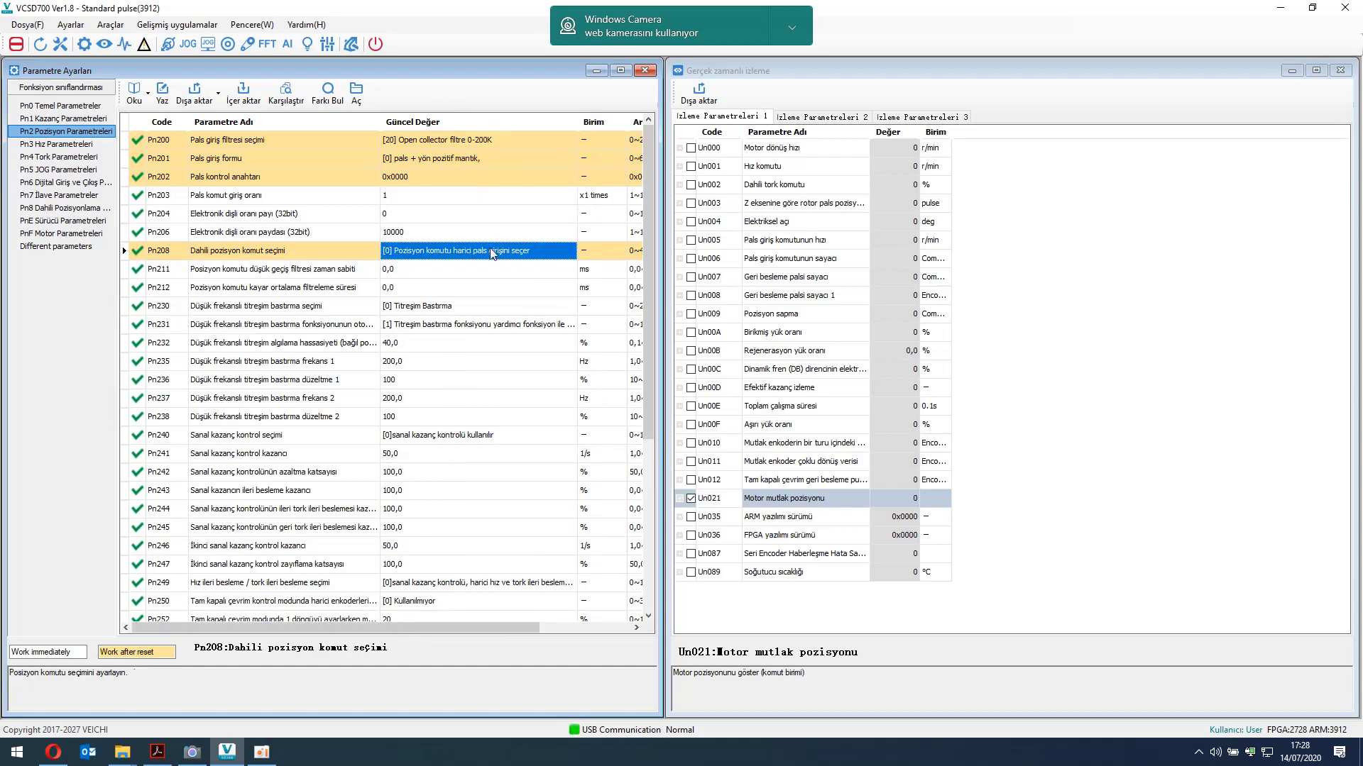
click(574, 253)
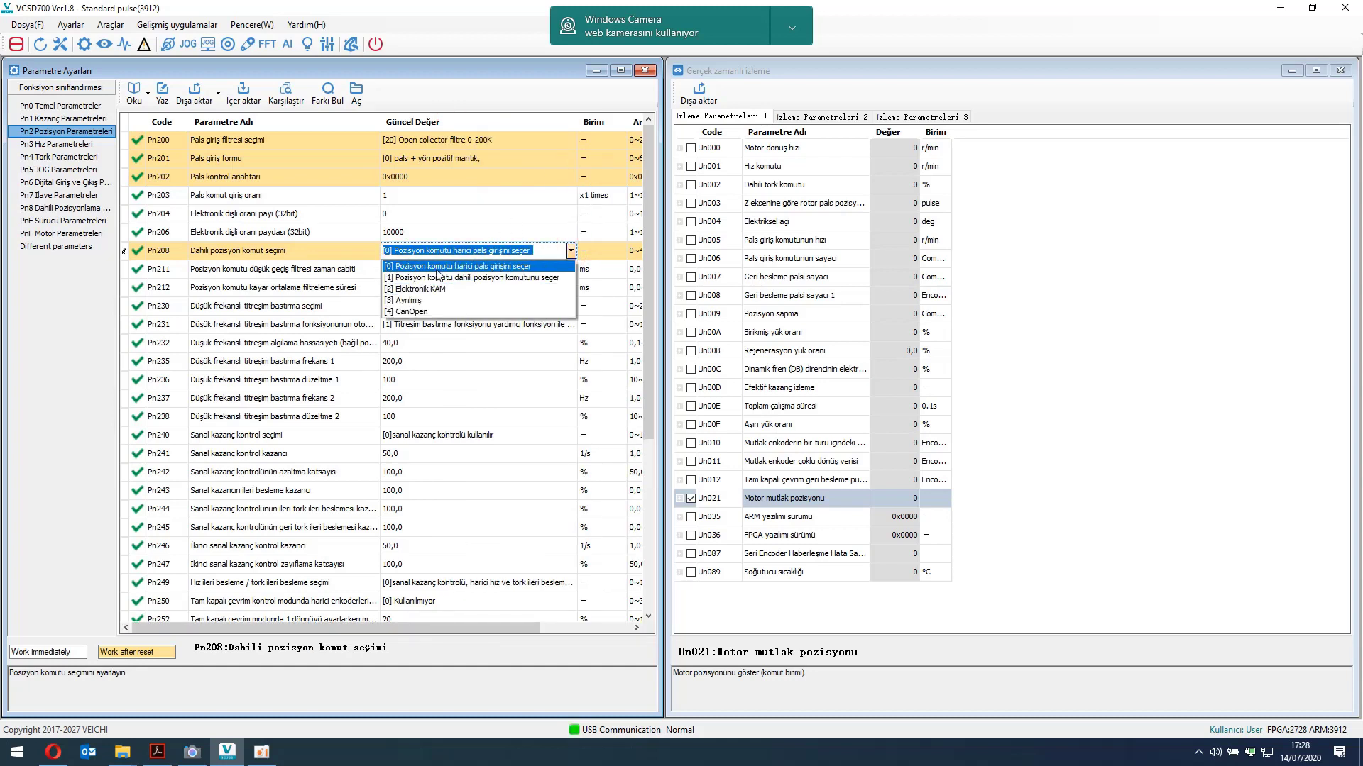
click(258, 255)
Return to the Pn8 internal positioning parameters and examine the Pr command trigger (Pn898).
click(67, 208)
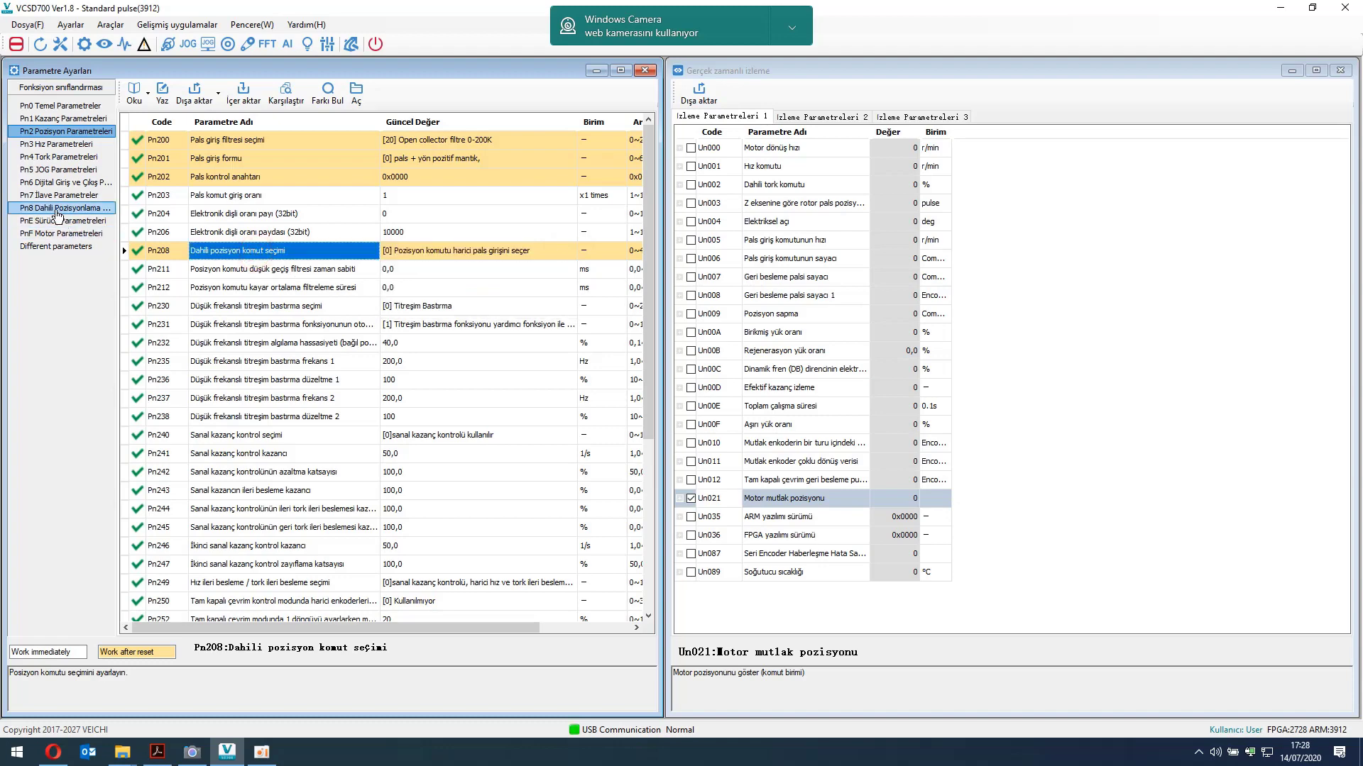
scroll(309, 504, down, 20)
scroll(310, 525, down, 1)
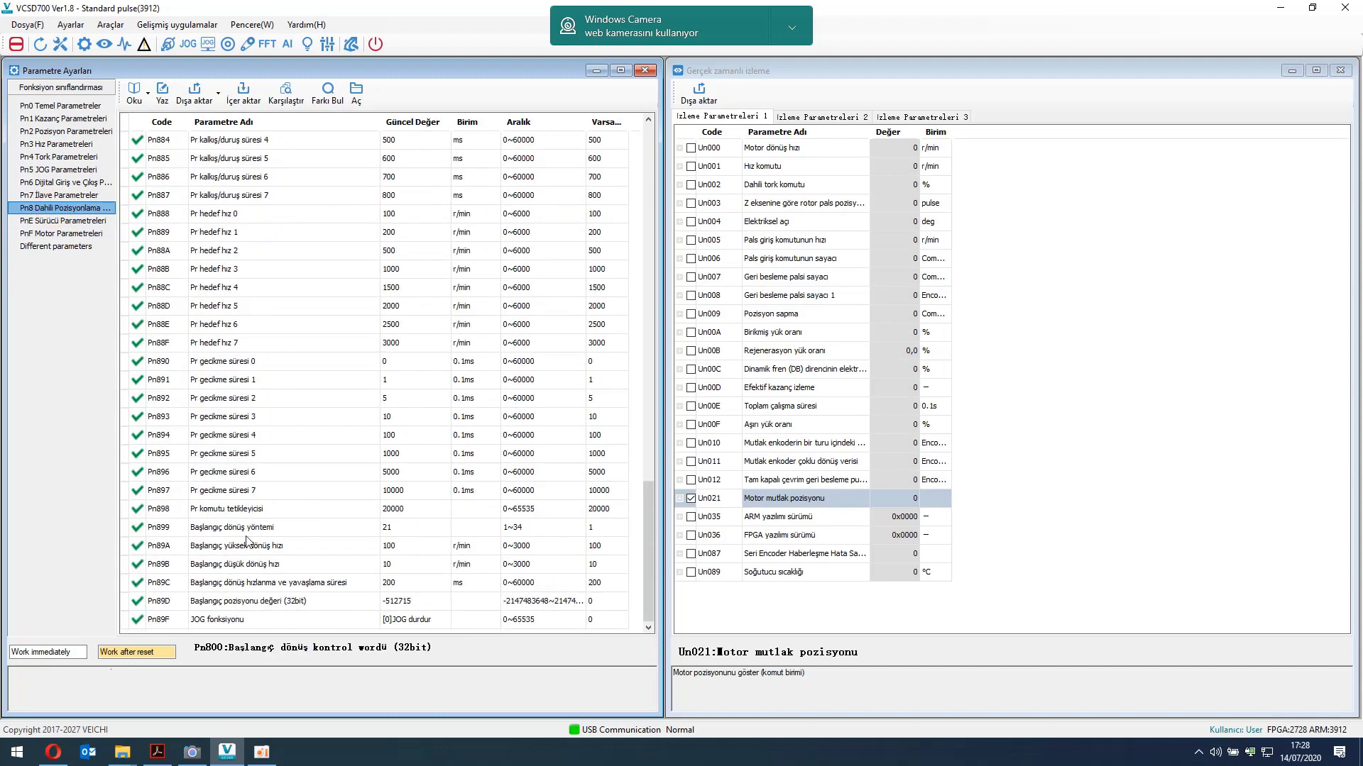
click(218, 513)
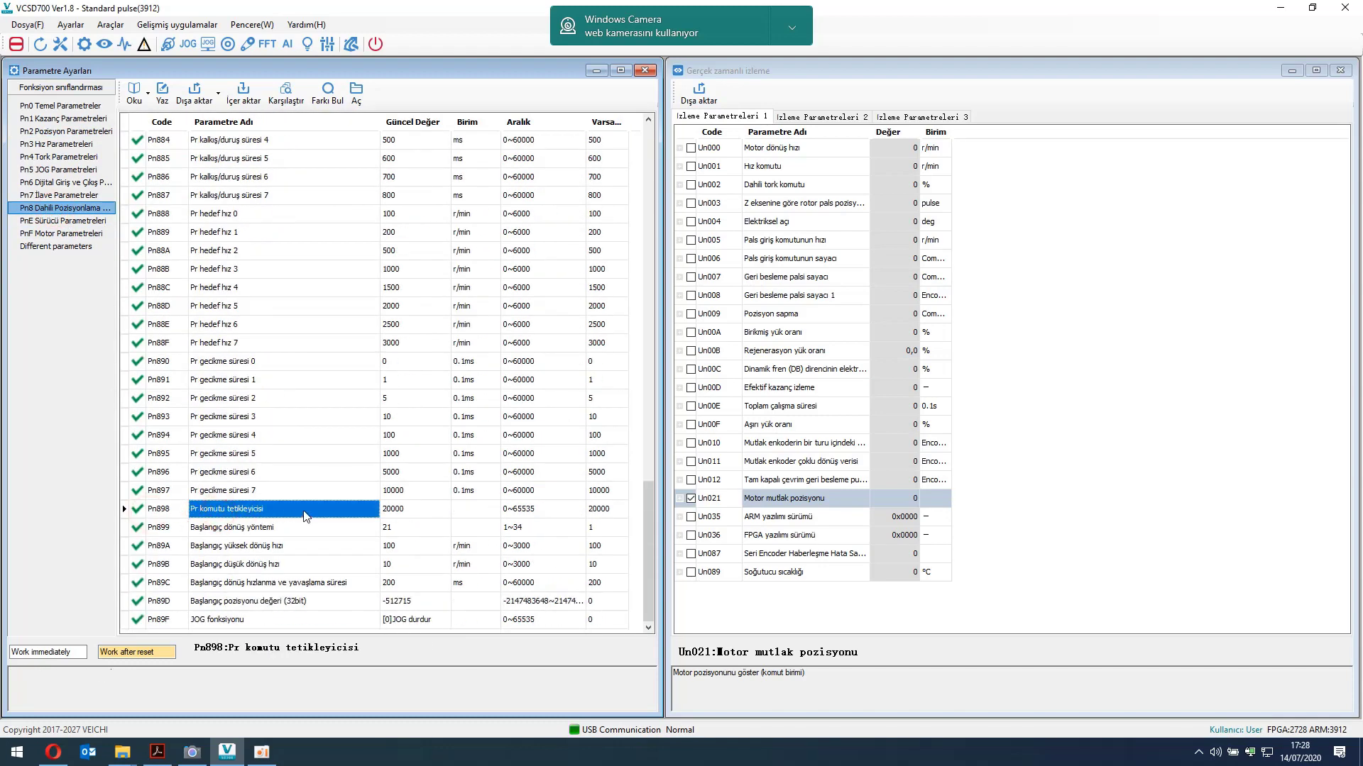
click(403, 511)
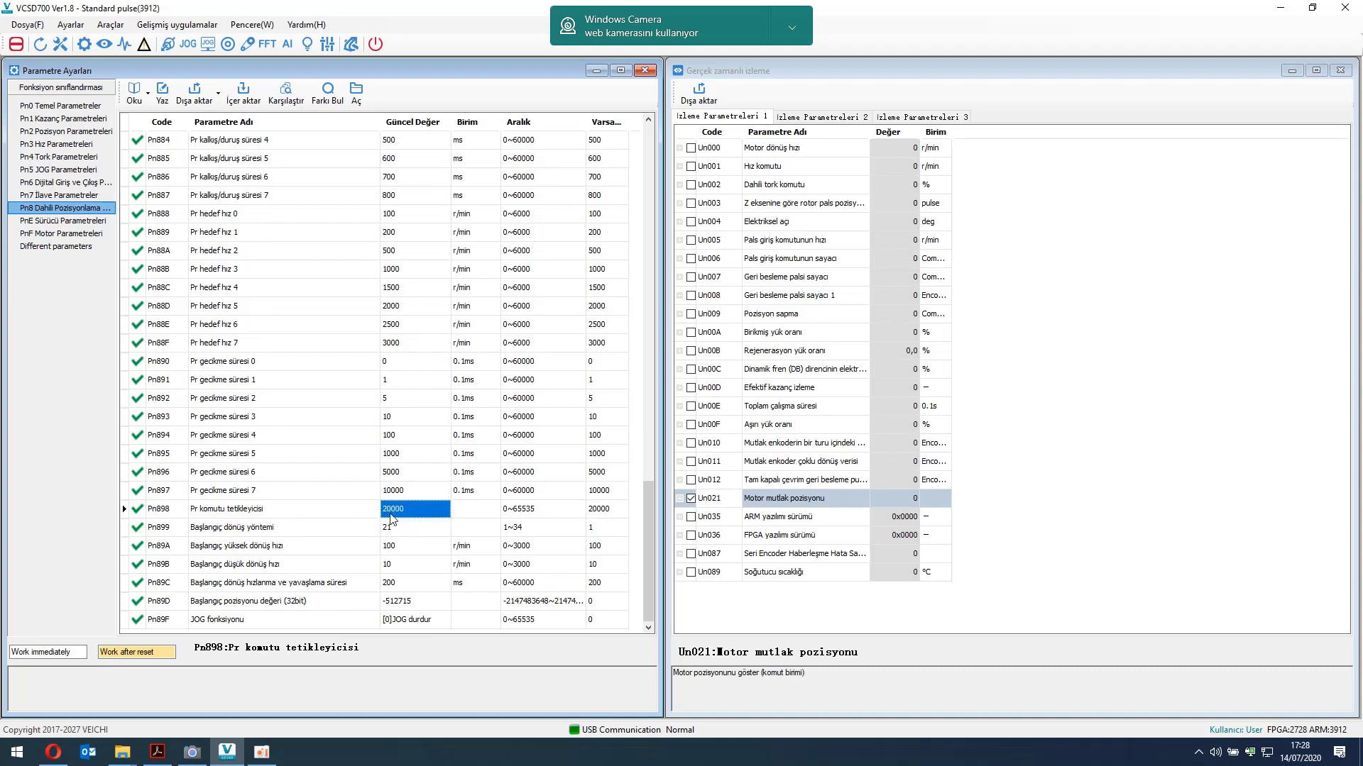
click(402, 509)
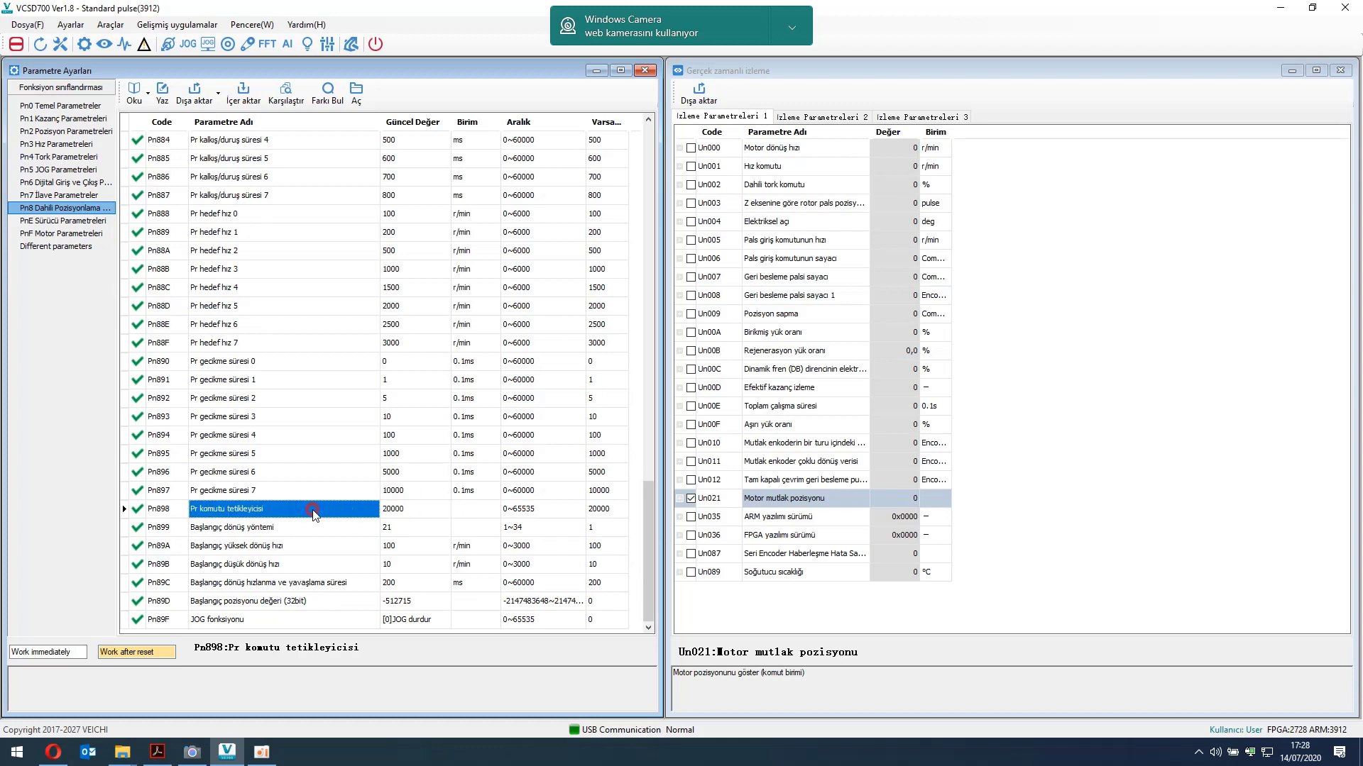
click(391, 509)
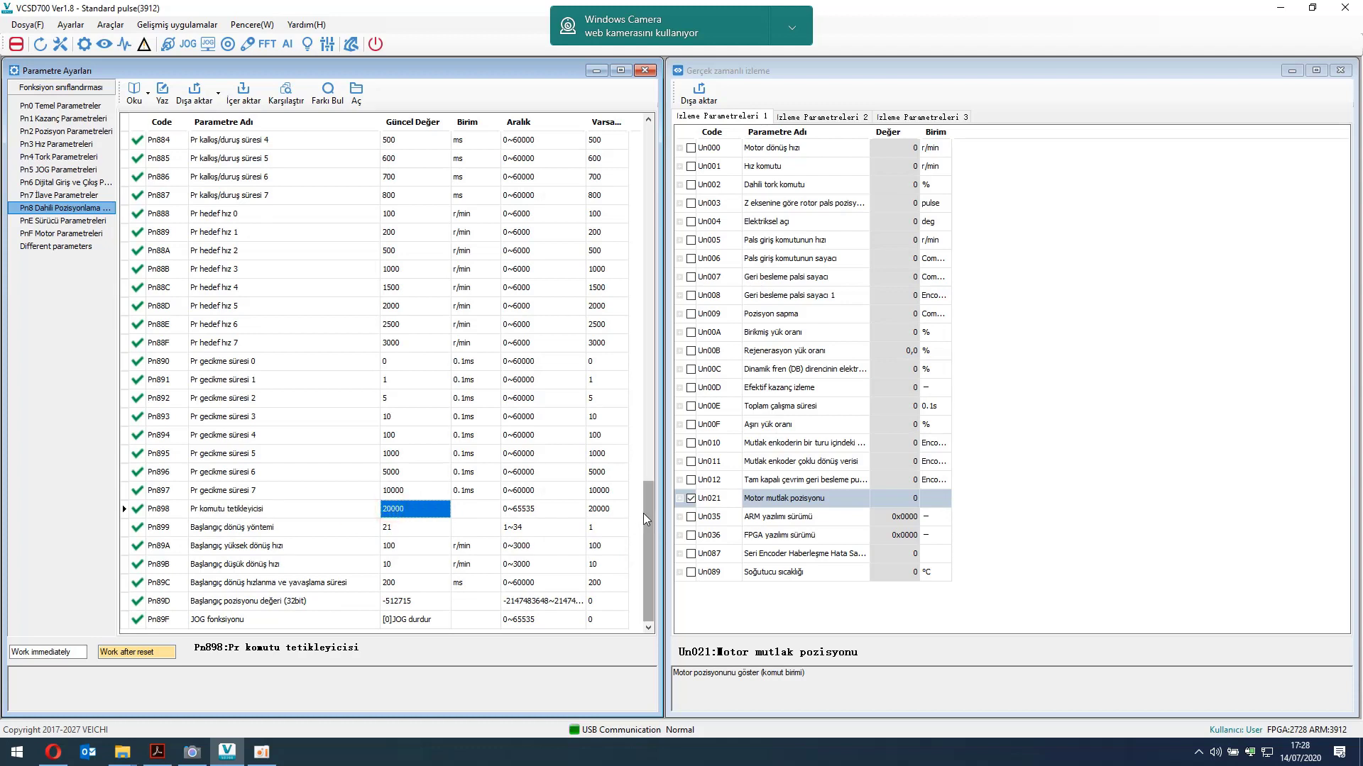
click(278, 509)
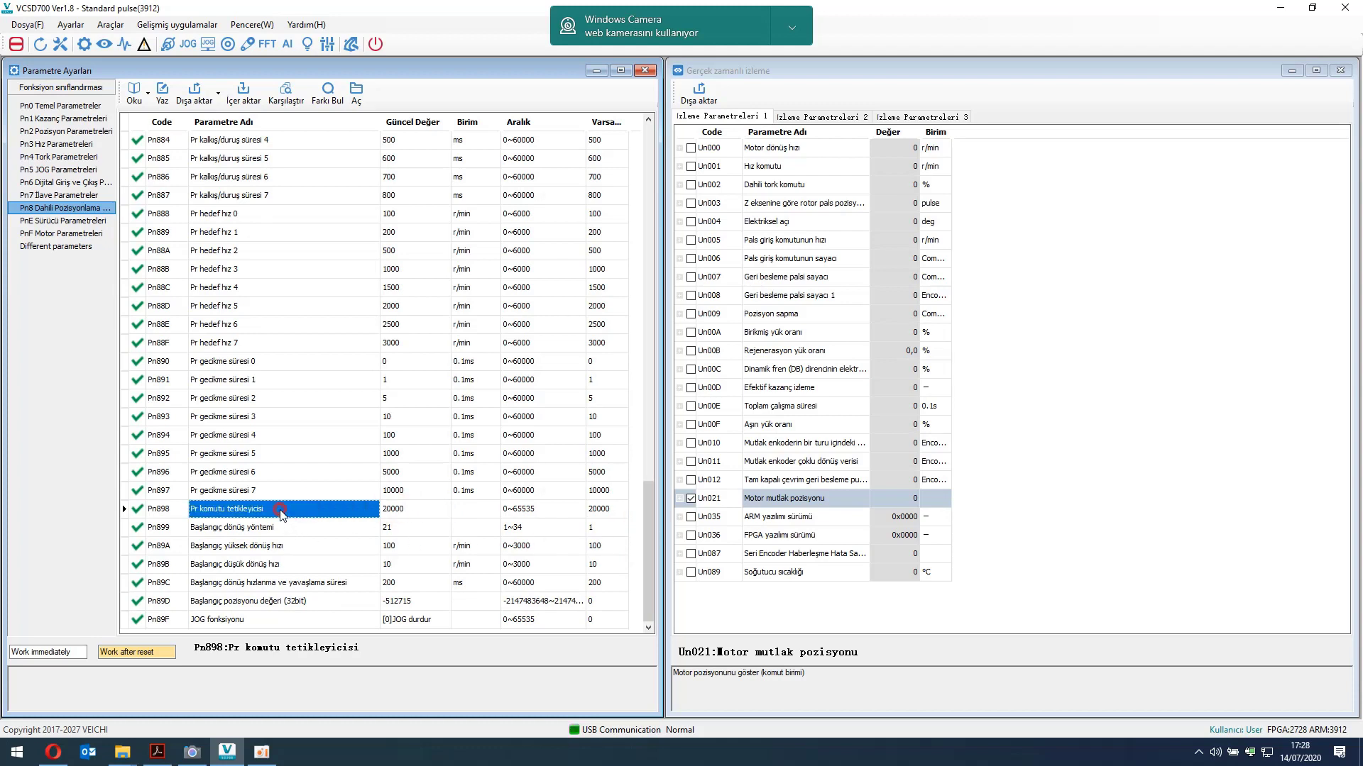
click(398, 515)
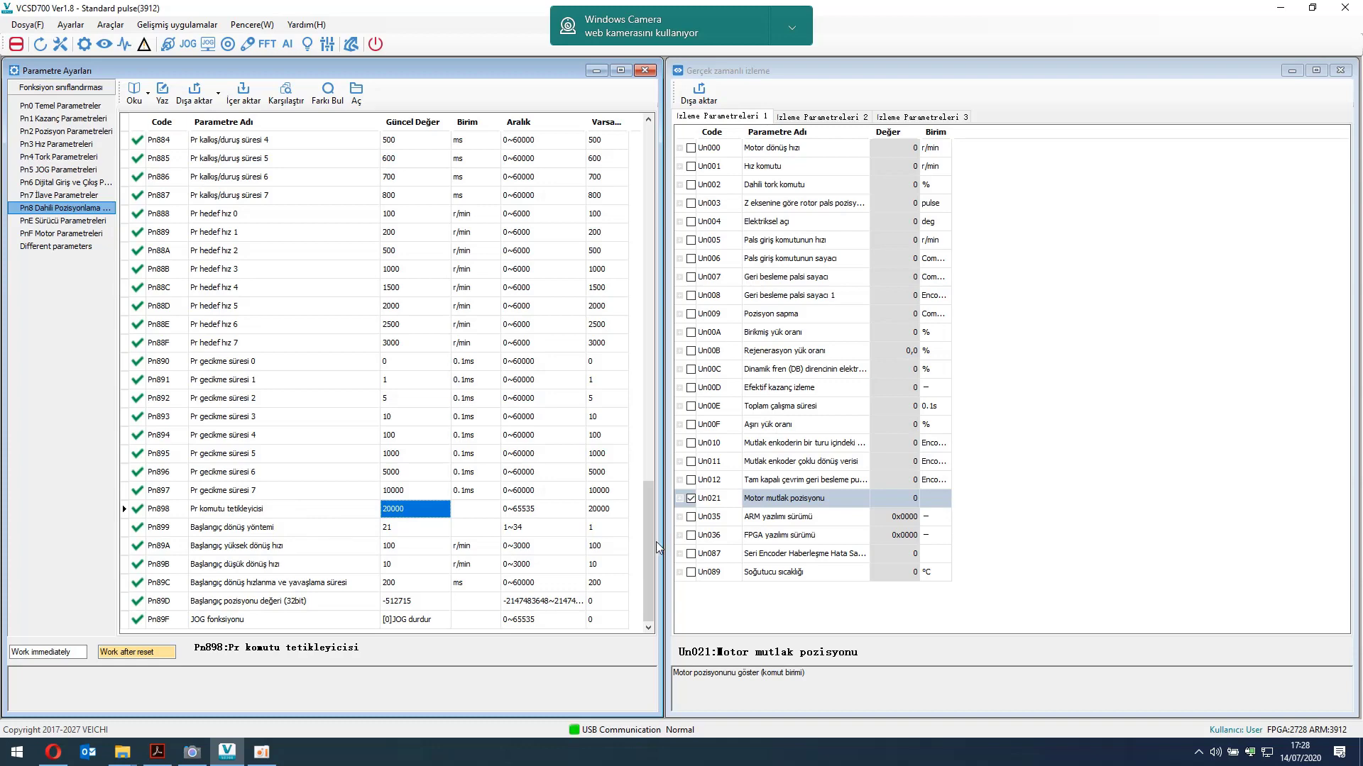
drag(649, 547, 639, 155)
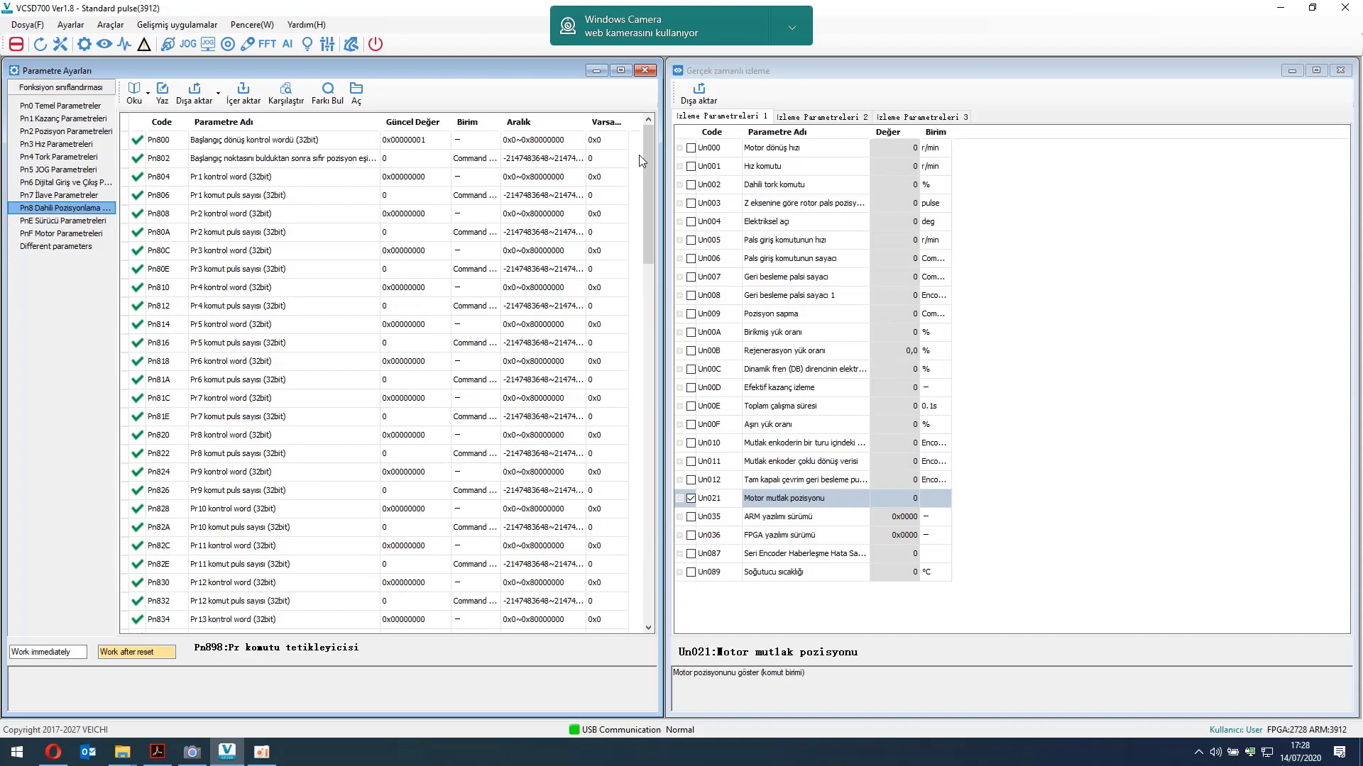